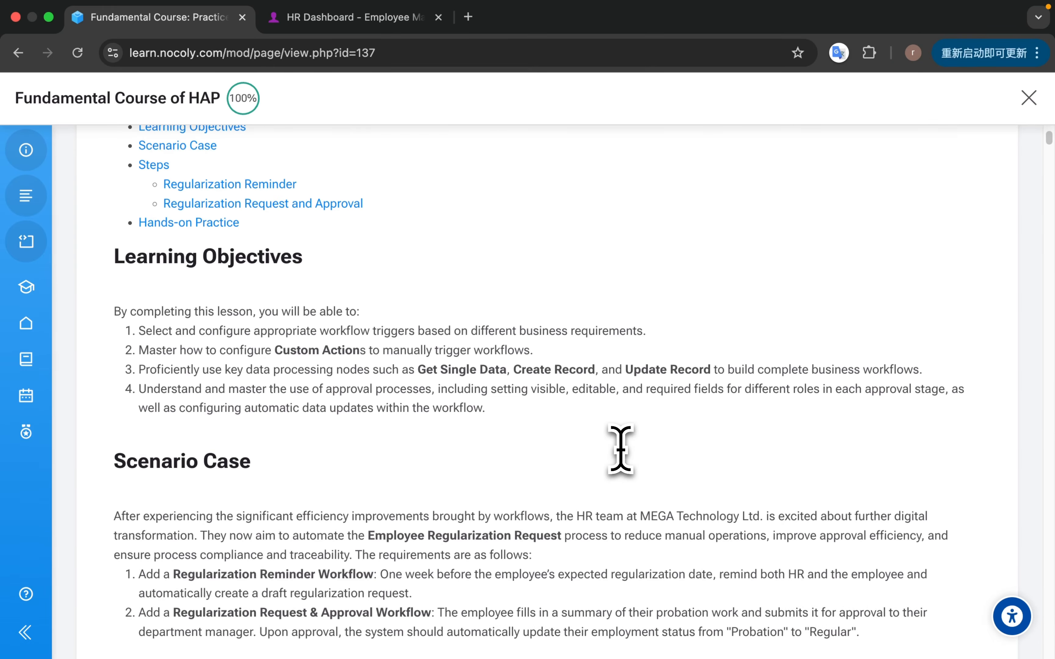
- Review the lesson's objectives and scenario case, and open the linked practice app
scroll(620, 449, down, 5)
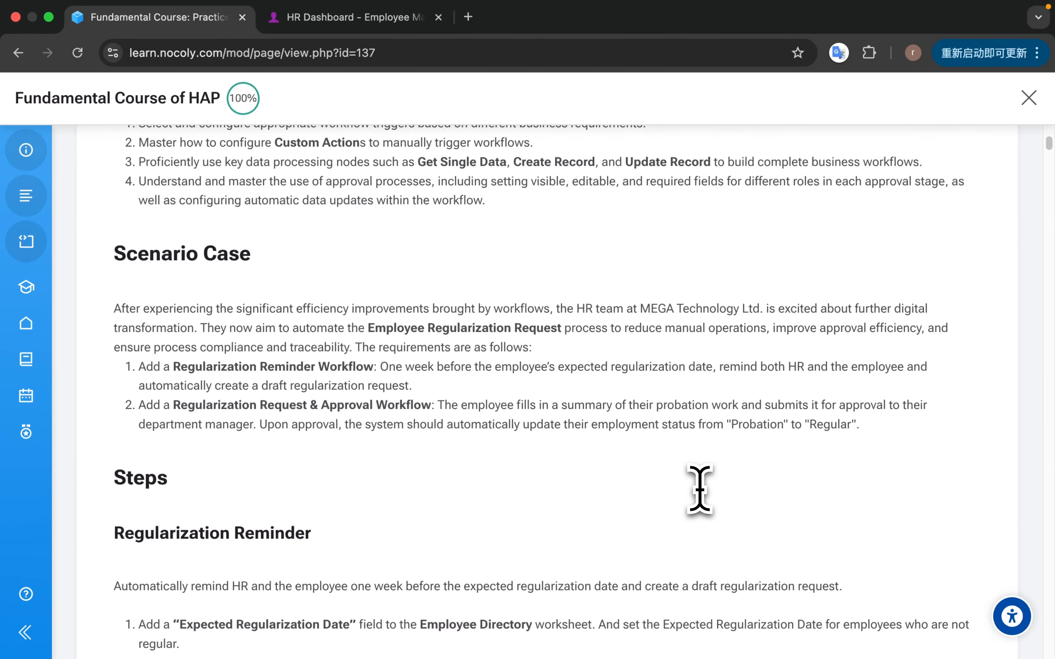
scroll(699, 489, up, 10)
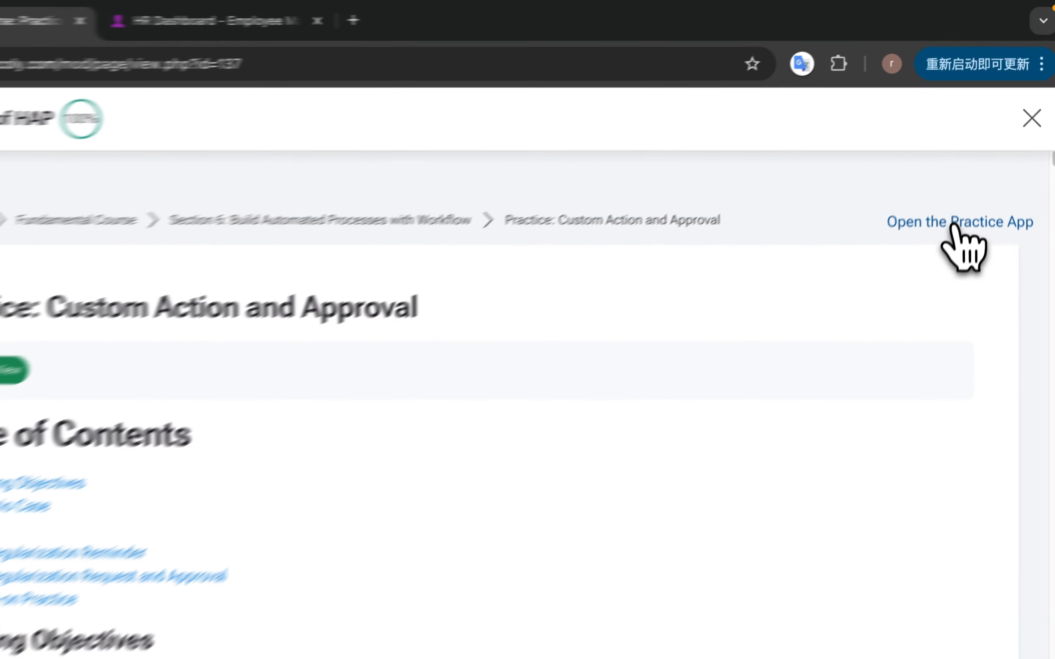
click(964, 185)
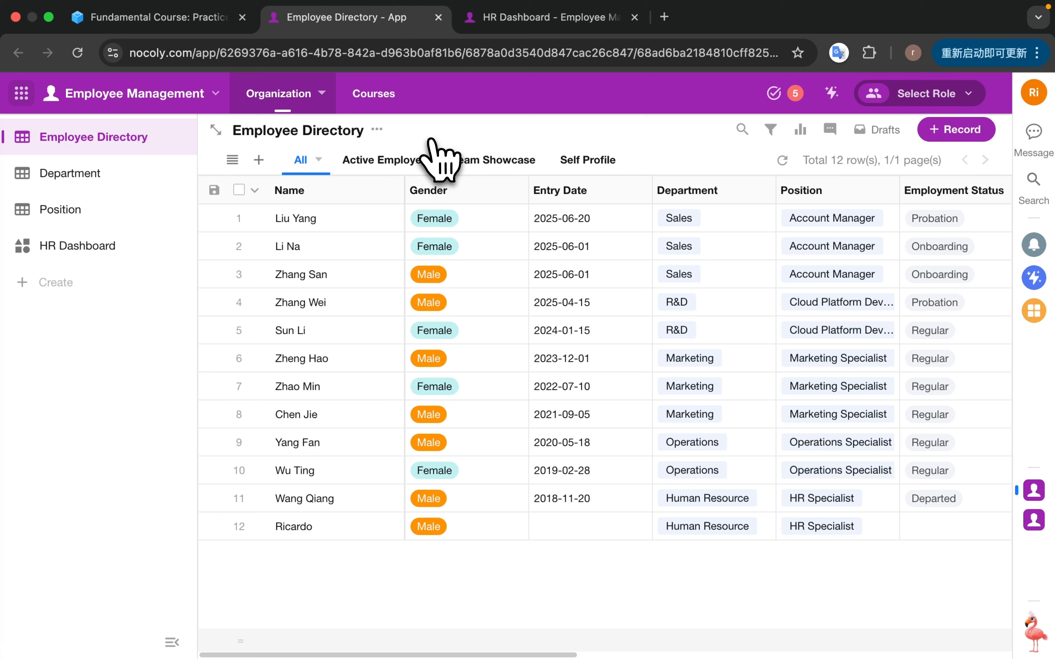
- Open the Employee Directory form for editing and add a Date field beside Entry Date
click(378, 131)
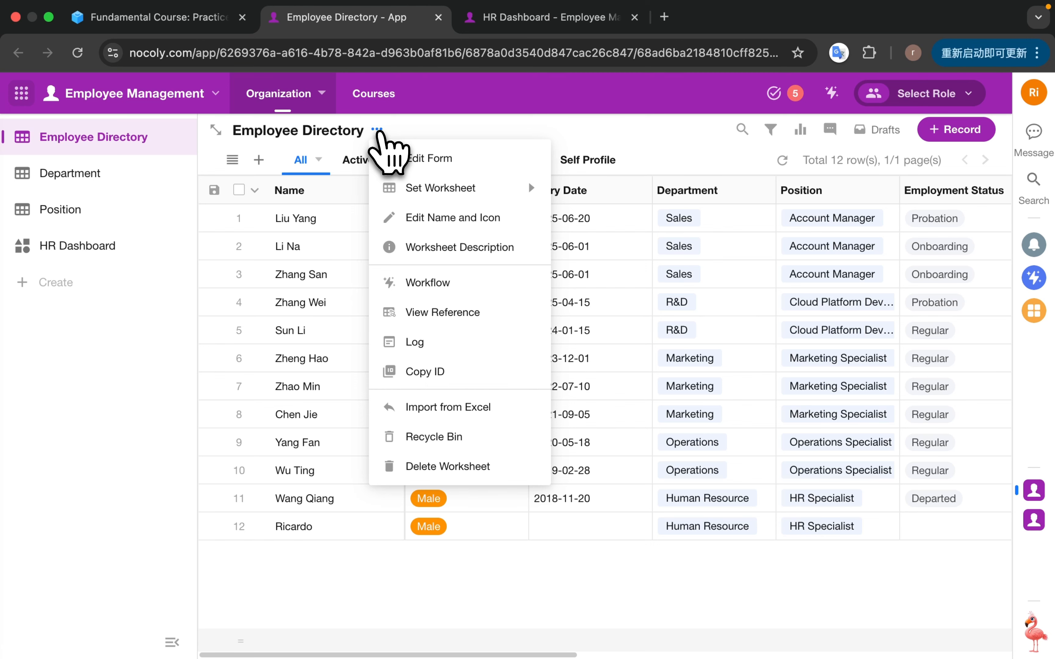
click(436, 159)
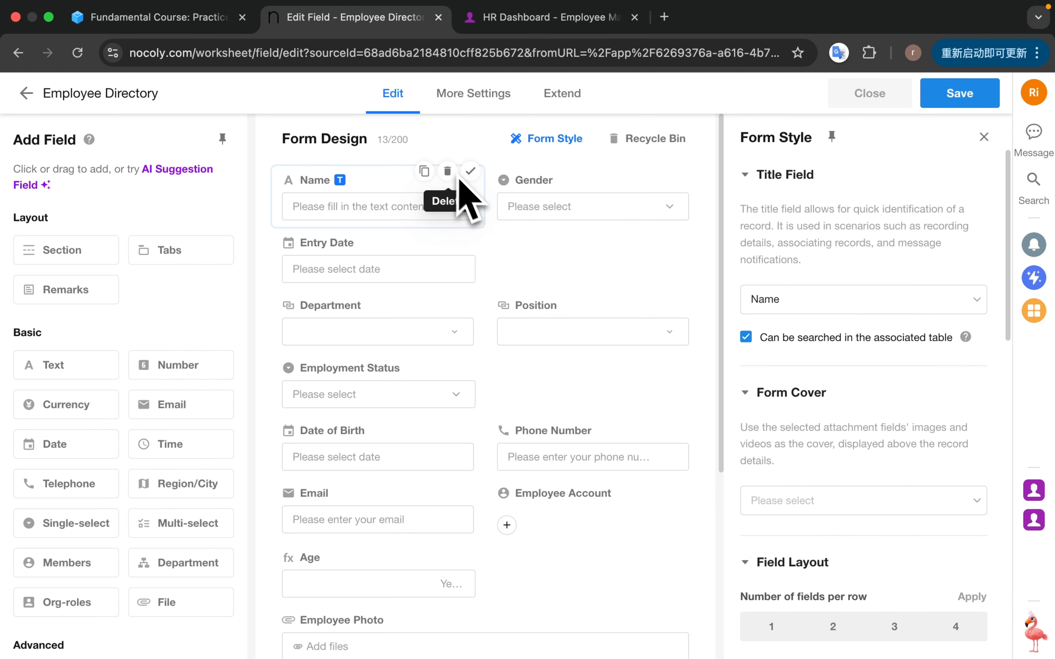
scroll(176, 351, down, 3)
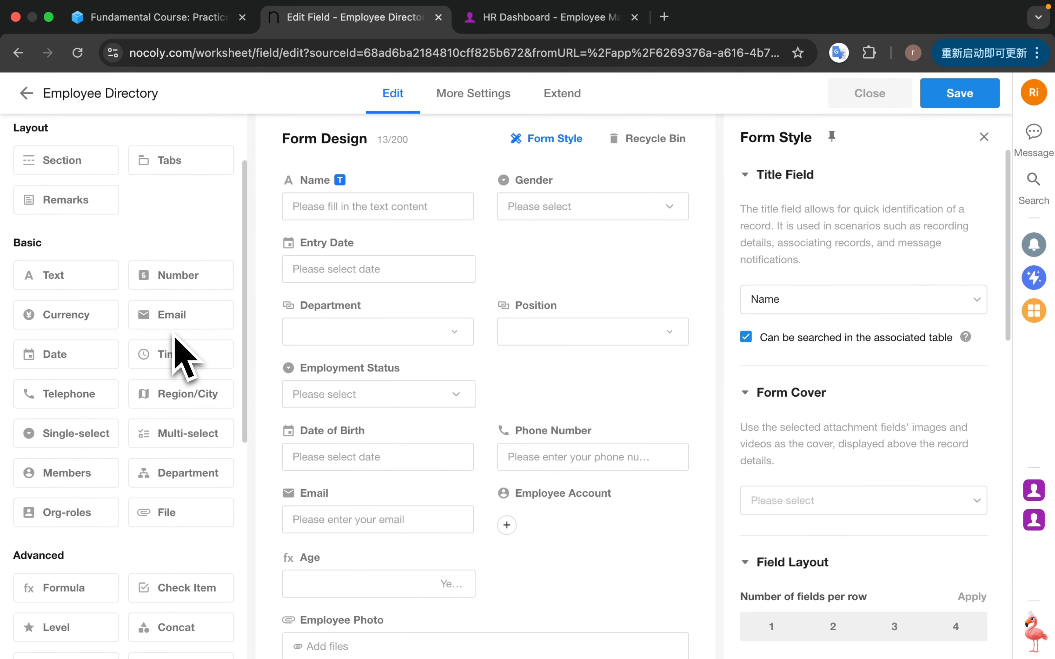
drag(61, 358, 553, 275)
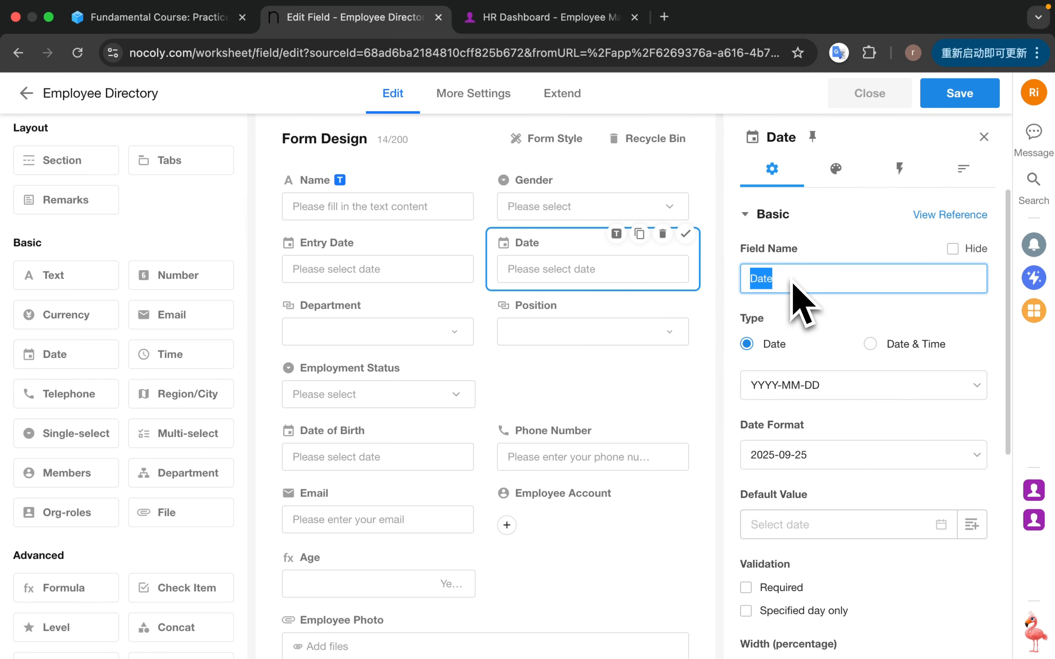
- Name the new date field Expected Regularization Date, save the form and close the form editor
text(ex)
key(BackSpace)
key(BackSpace)
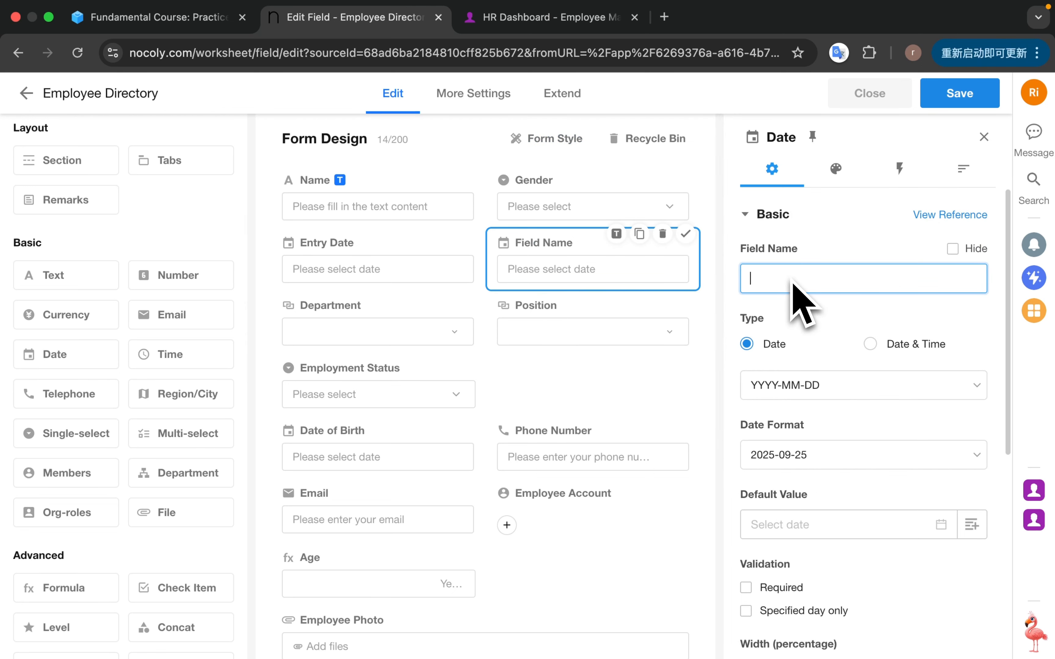
text(exp)
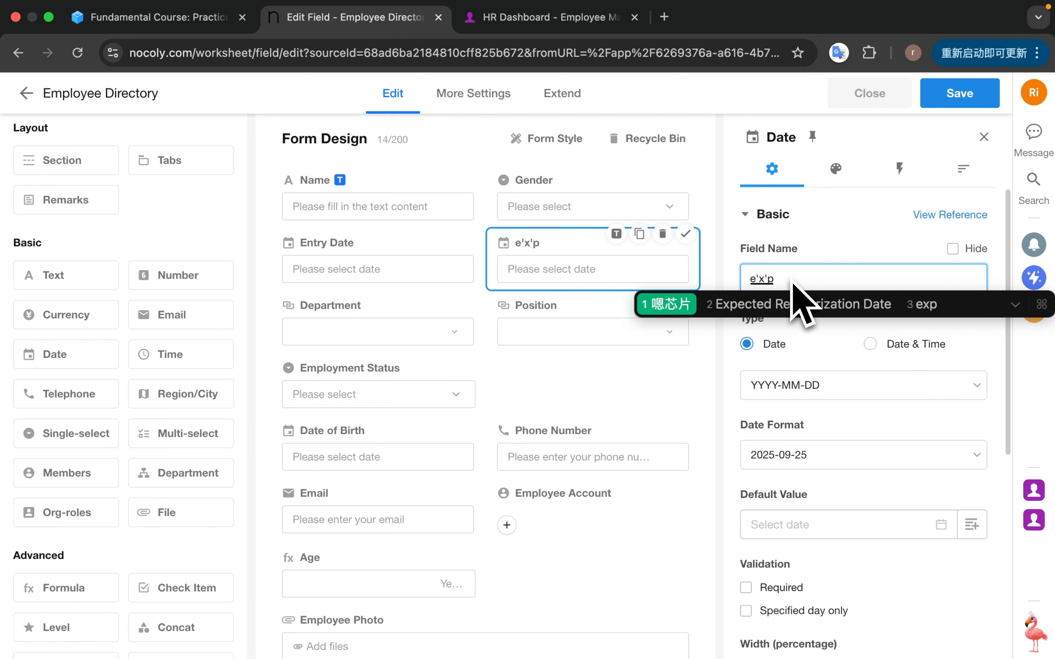
text(2)
click(960, 103)
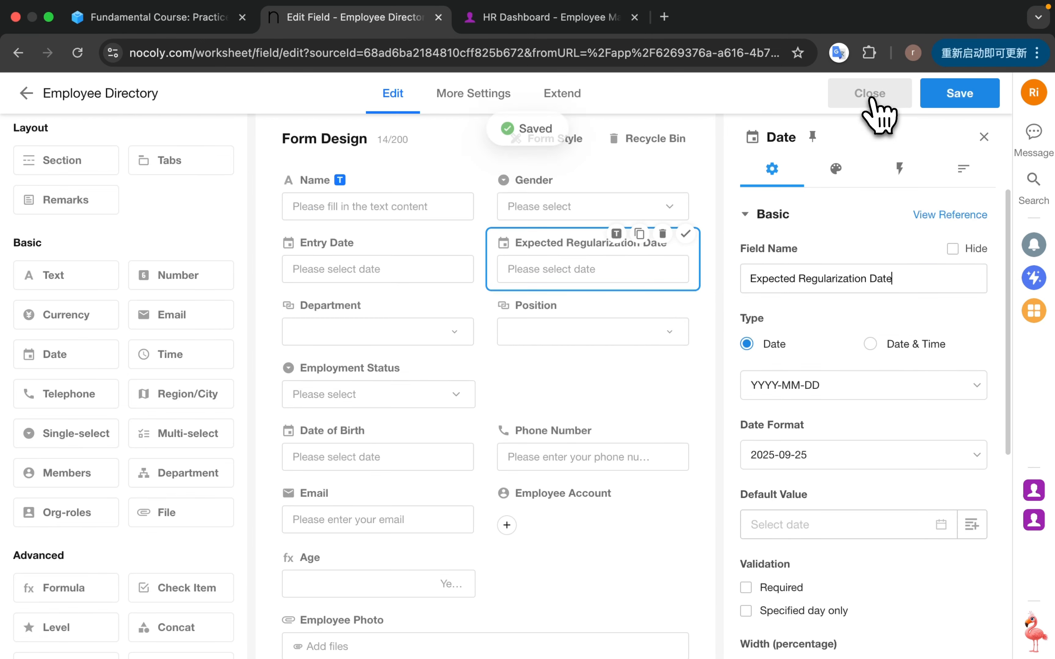
click(870, 101)
- Create a new worksheet from scratch named Regularization Request in the Organization group
click(79, 288)
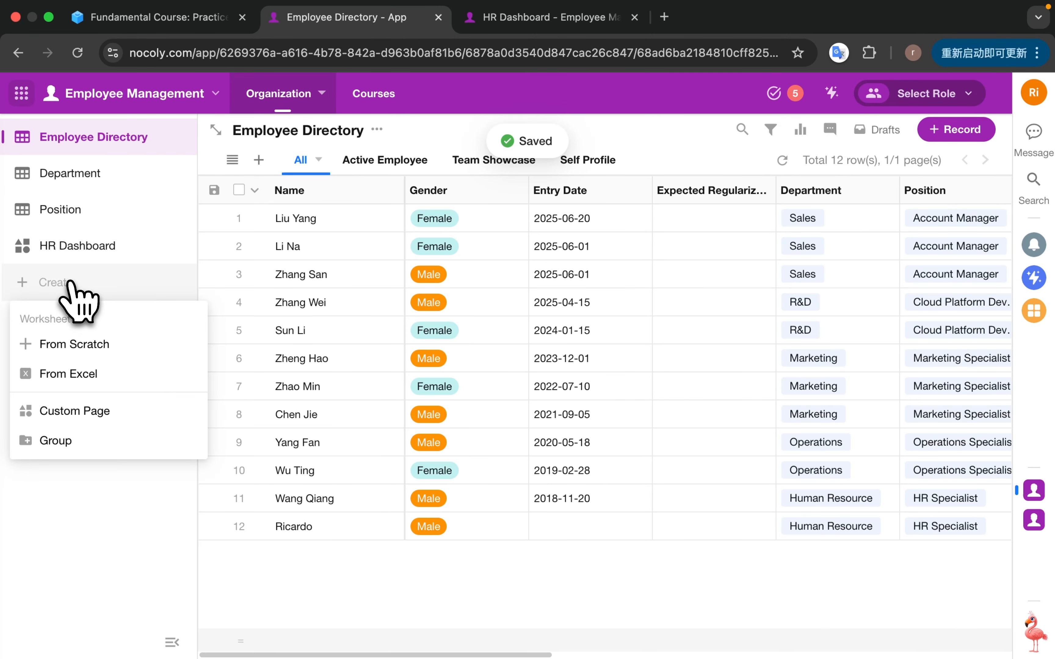
click(89, 345)
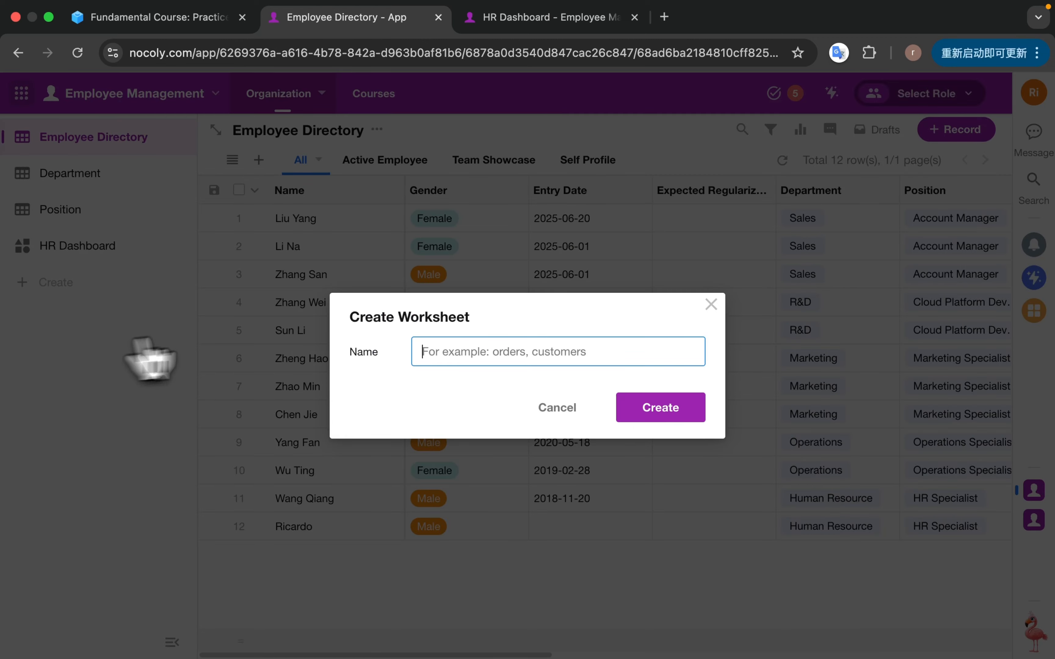
text(regul)
key(space)
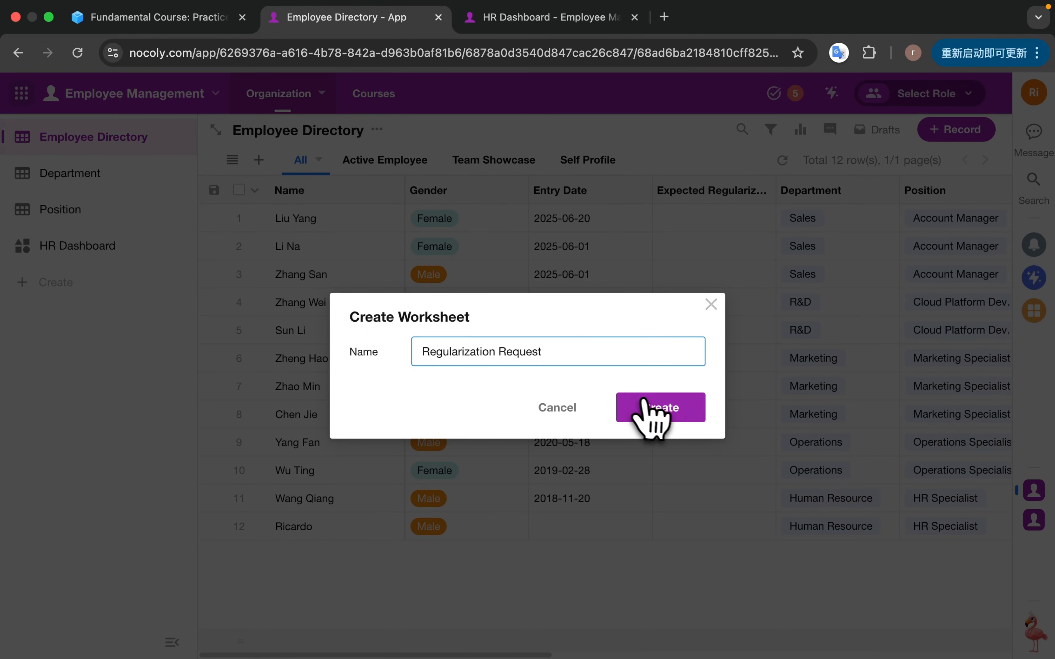
click(647, 408)
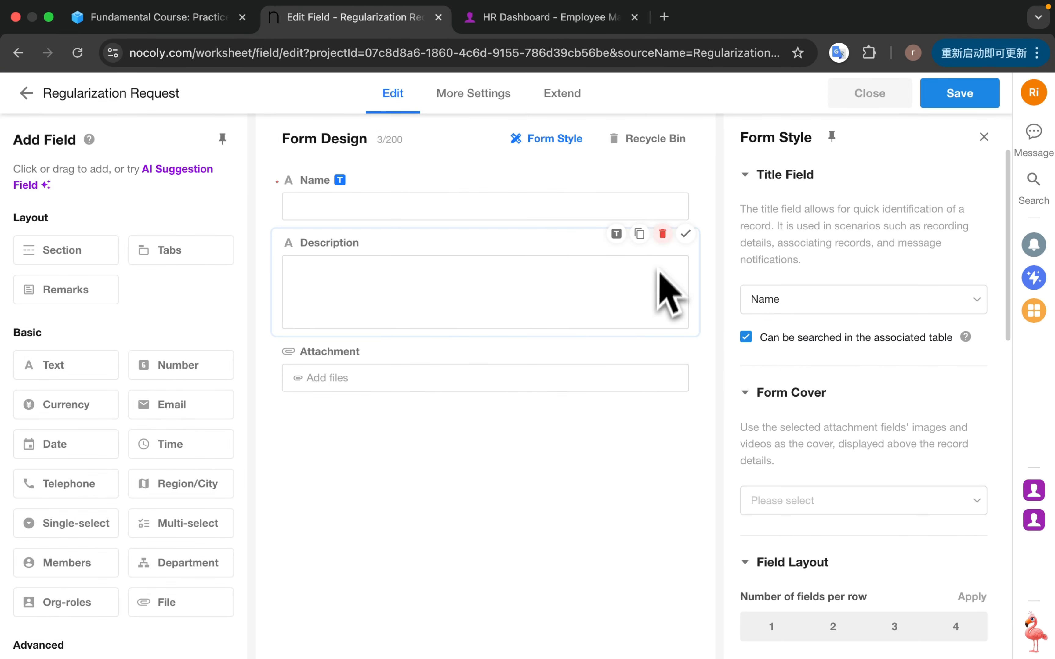
- Delete the default Name, Description and Attachment fields from the Regularization Request form together
click(686, 171)
click(685, 234)
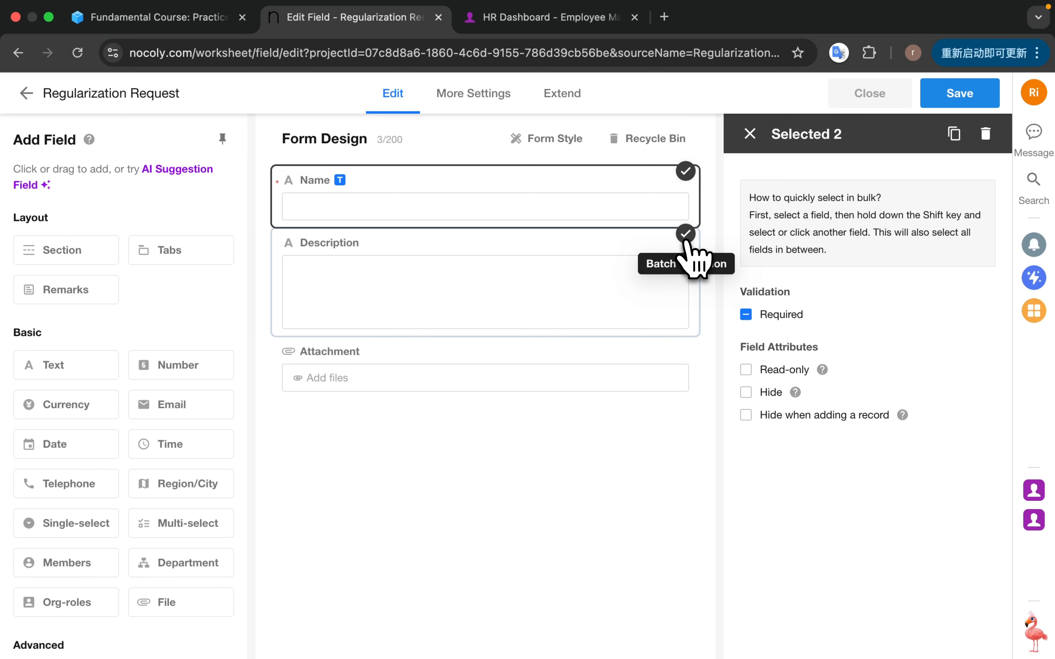
click(686, 343)
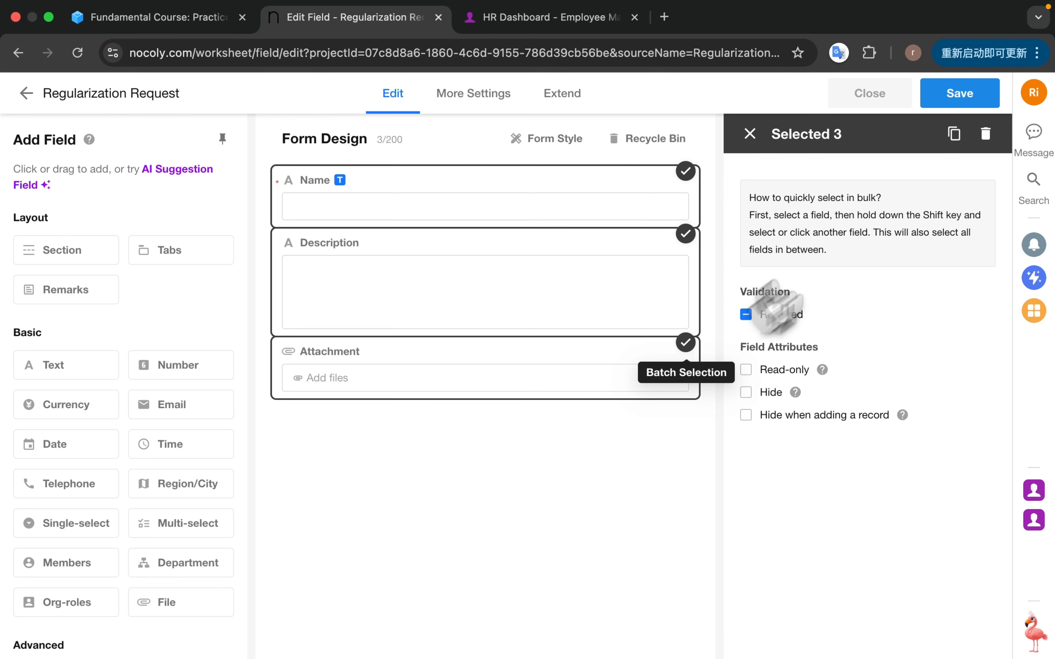
click(986, 134)
click(661, 405)
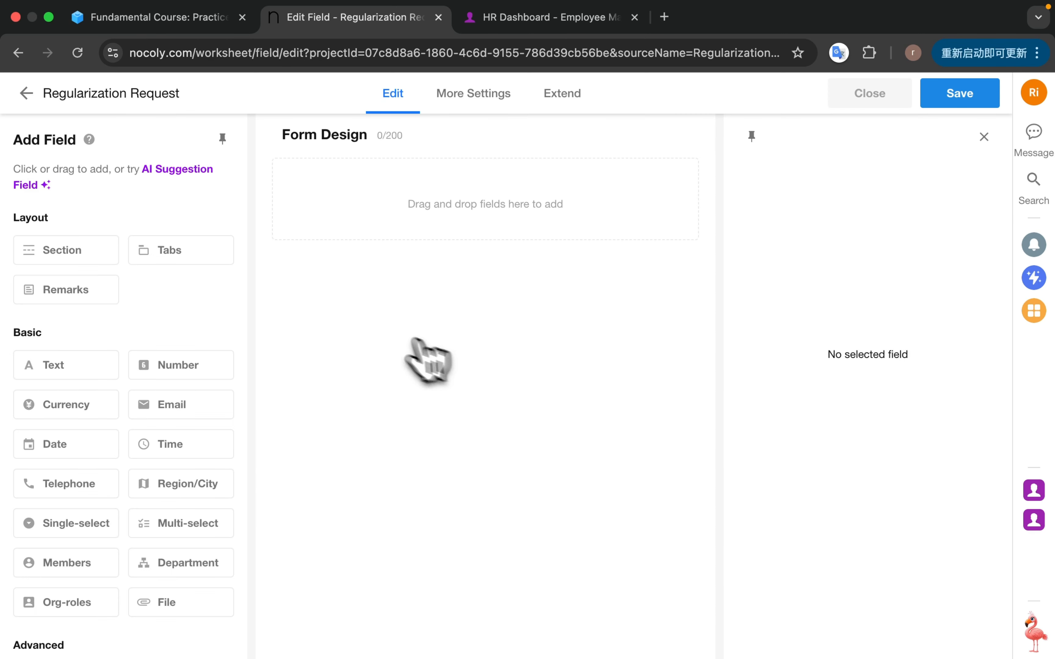
- Add a Relationship field to the form, associated with the Employee Directory worksheet
scroll(202, 347, down, 6)
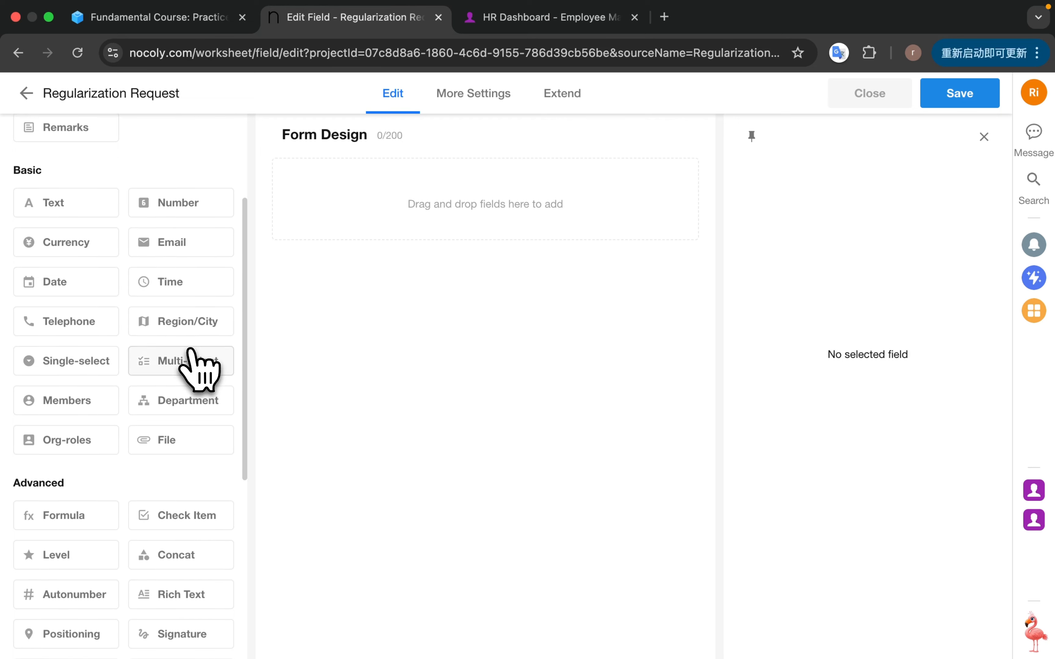
scroll(199, 370, down, 6)
click(82, 484)
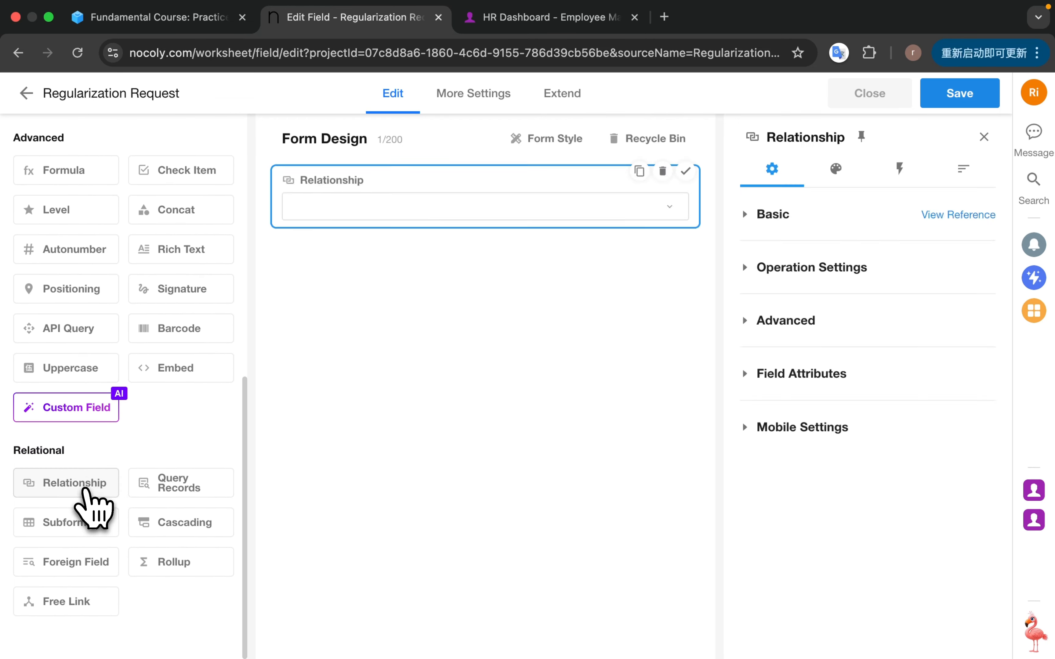
click(413, 403)
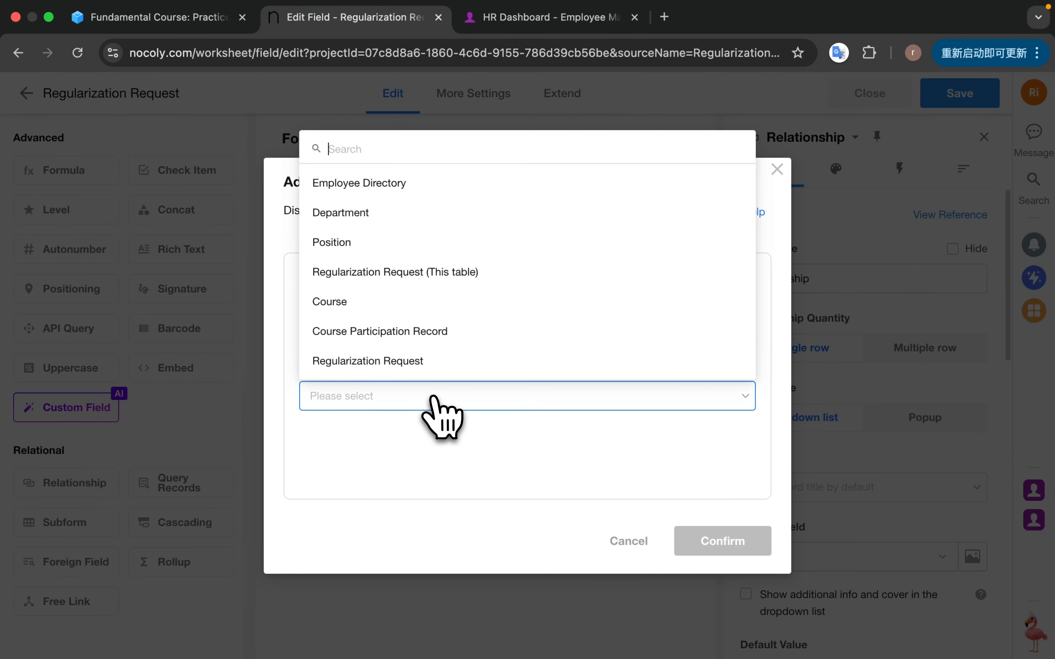
click(387, 192)
click(720, 540)
- Rename the Employee Directory relationship field as Regularizing Employee
click(897, 284)
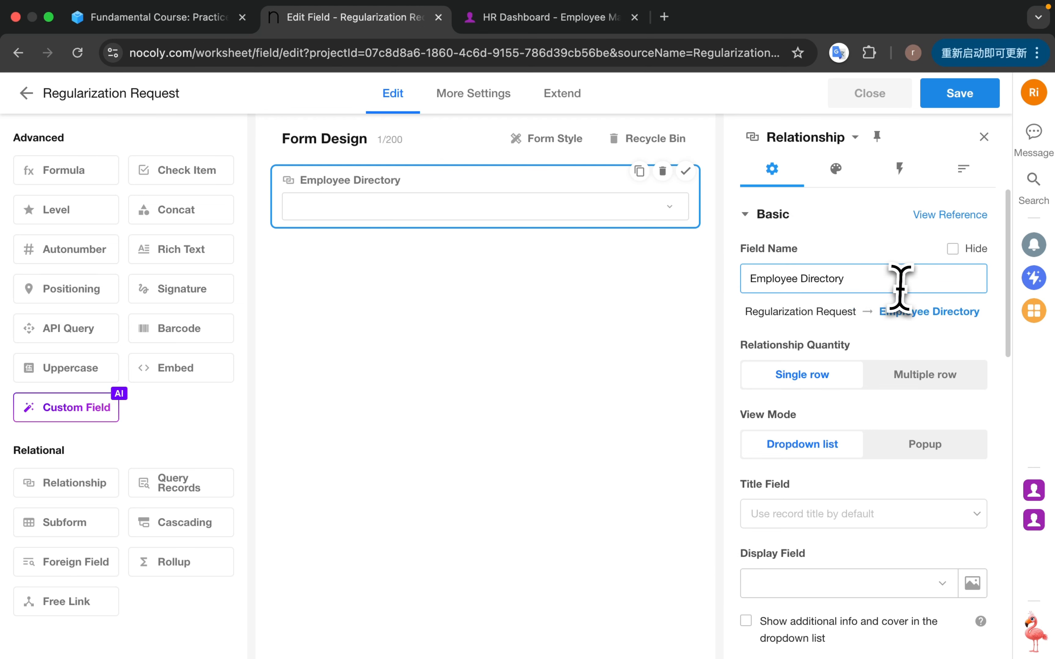
drag(857, 282, 718, 299)
text(reg)
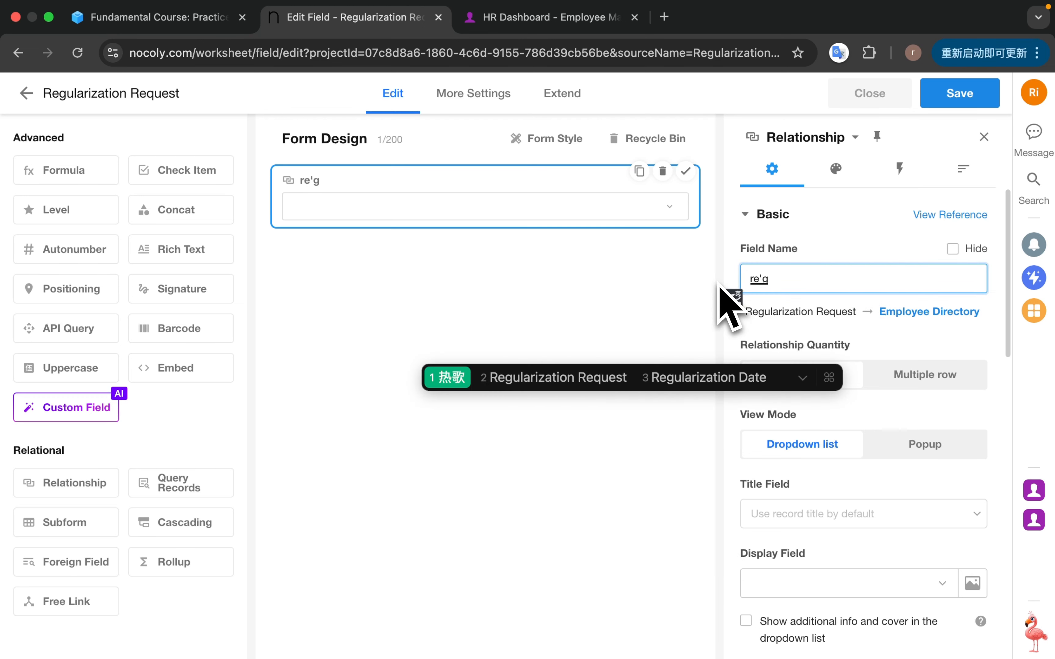
click(803, 378)
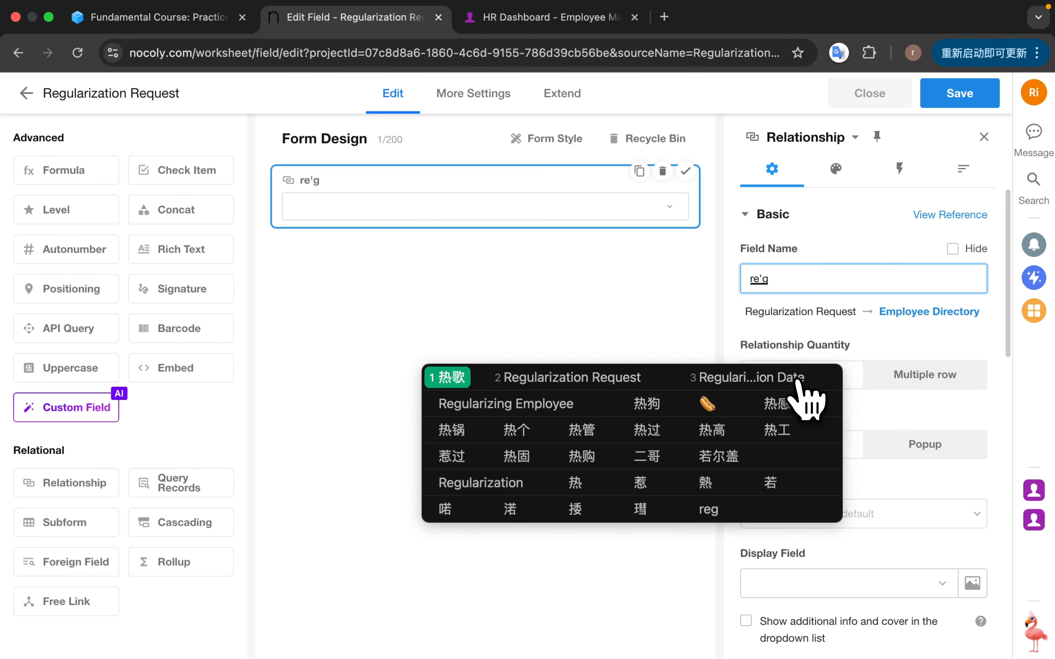
click(553, 413)
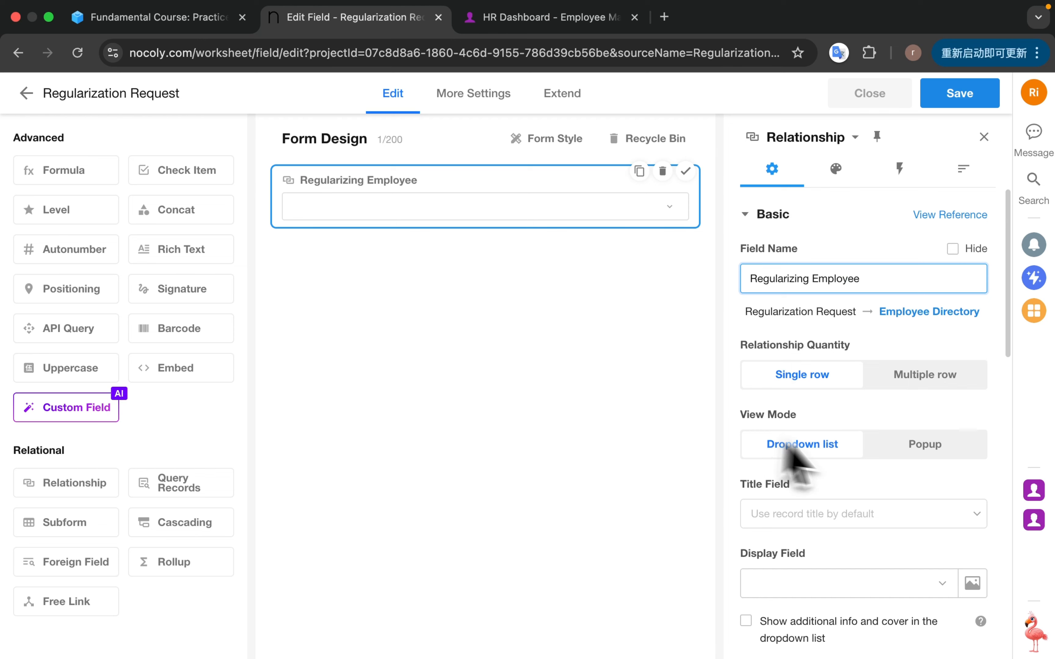
scroll(866, 462, down, 1)
scroll(825, 343, down, 2)
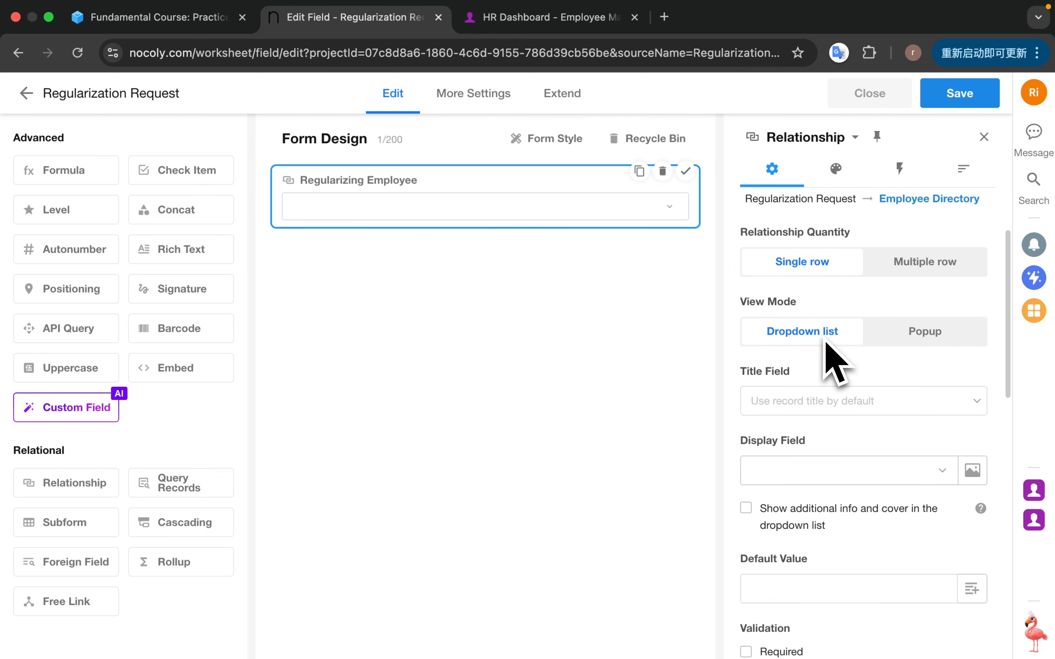
scroll(836, 360, down, 1)
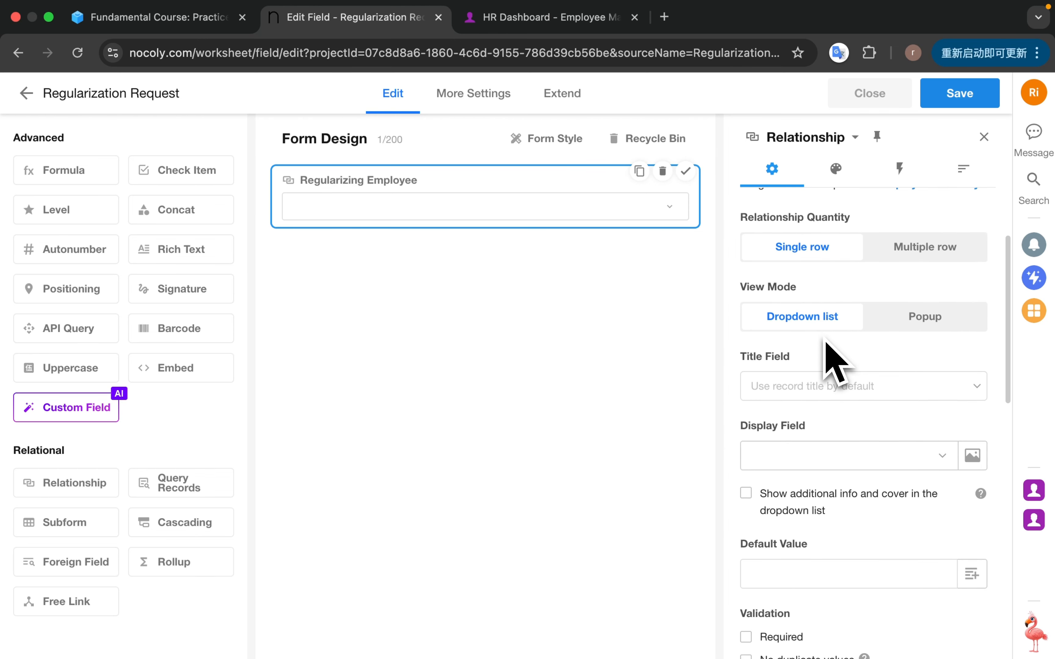
scroll(828, 358, down, 2)
- Add a second Relationship field, associated with the Department worksheet of the Employee Management app
click(81, 486)
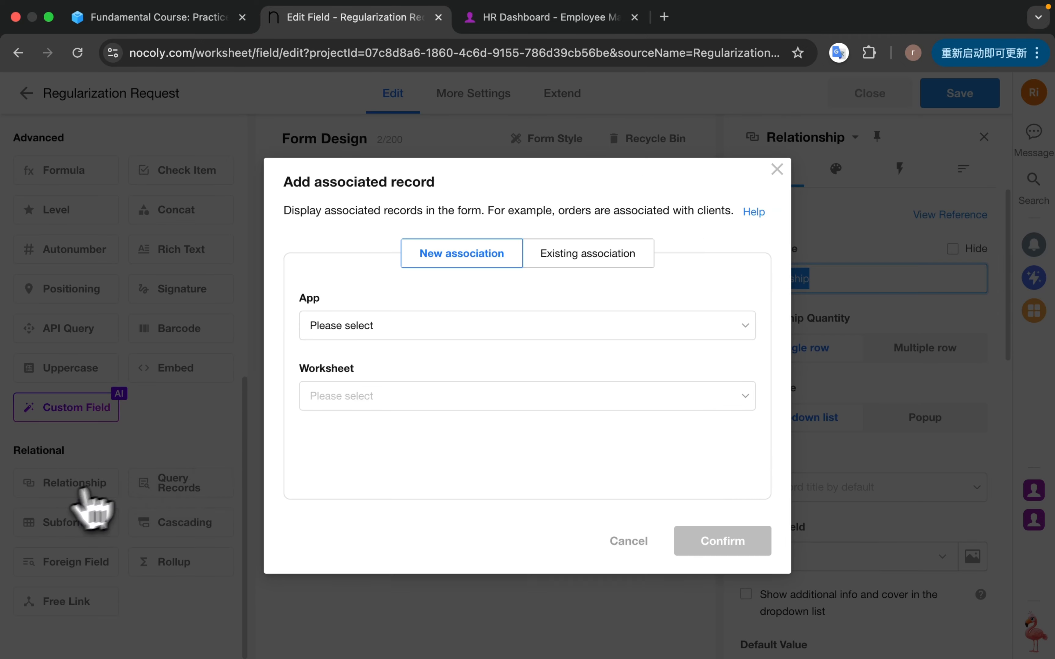
click(393, 401)
click(378, 211)
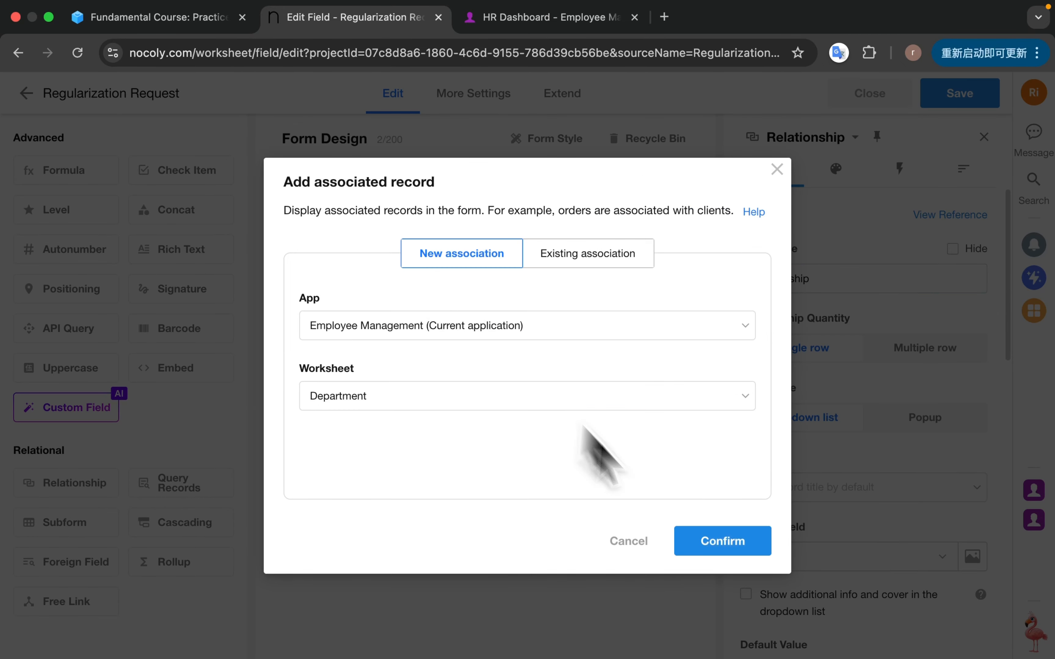
click(721, 545)
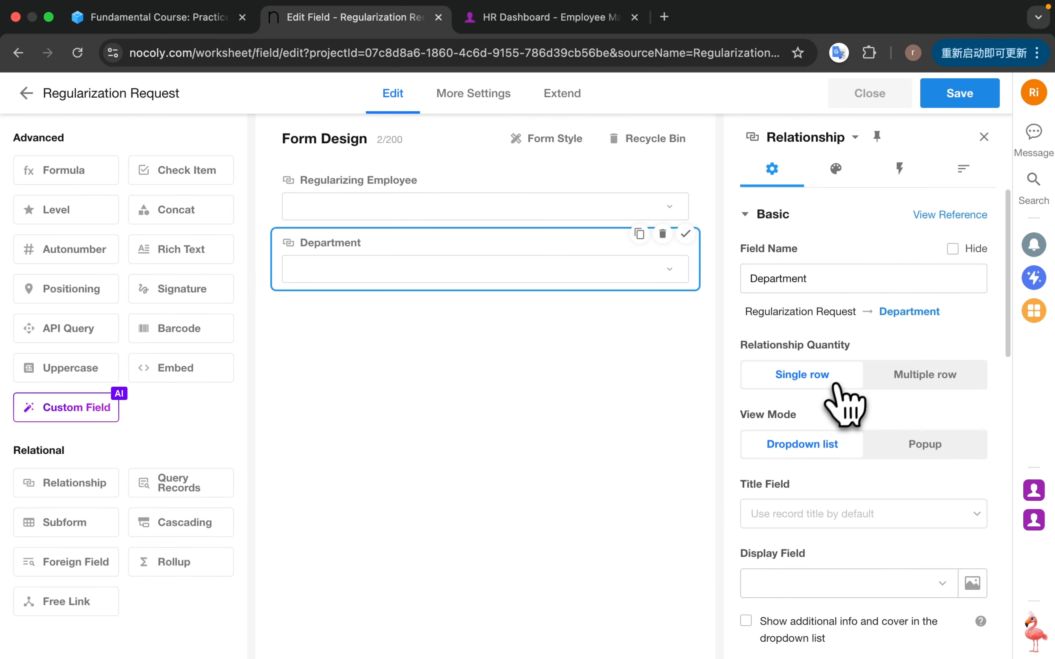
- Set the Department field's default value to the Department of the associated Regularizing Employee record
scroll(835, 401, down, 1)
scroll(825, 383, down, 3)
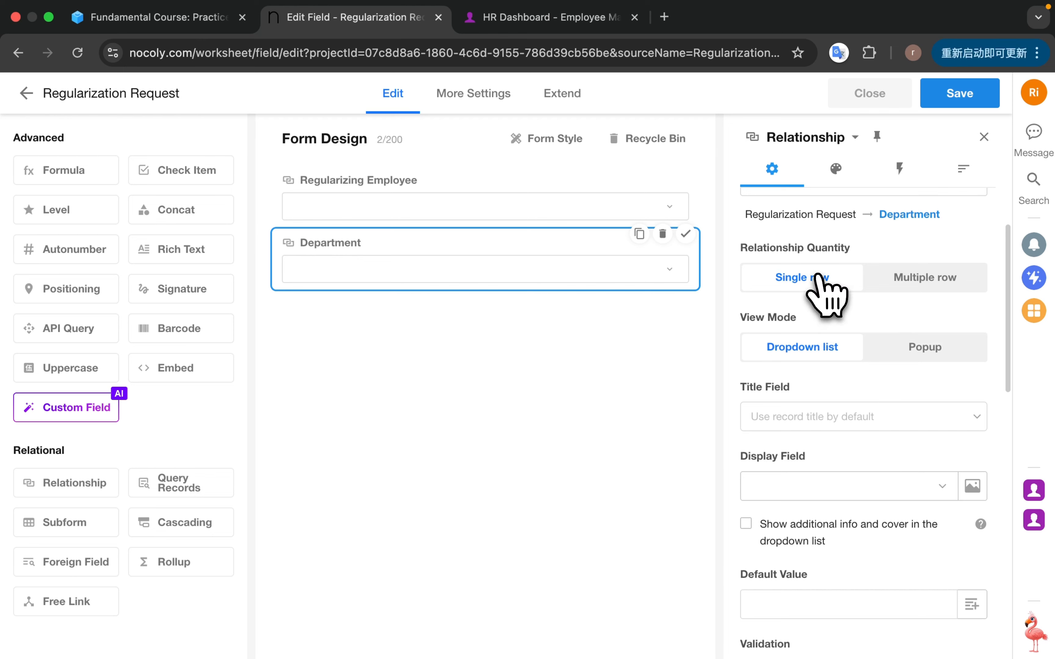
scroll(852, 362, down, 5)
click(971, 371)
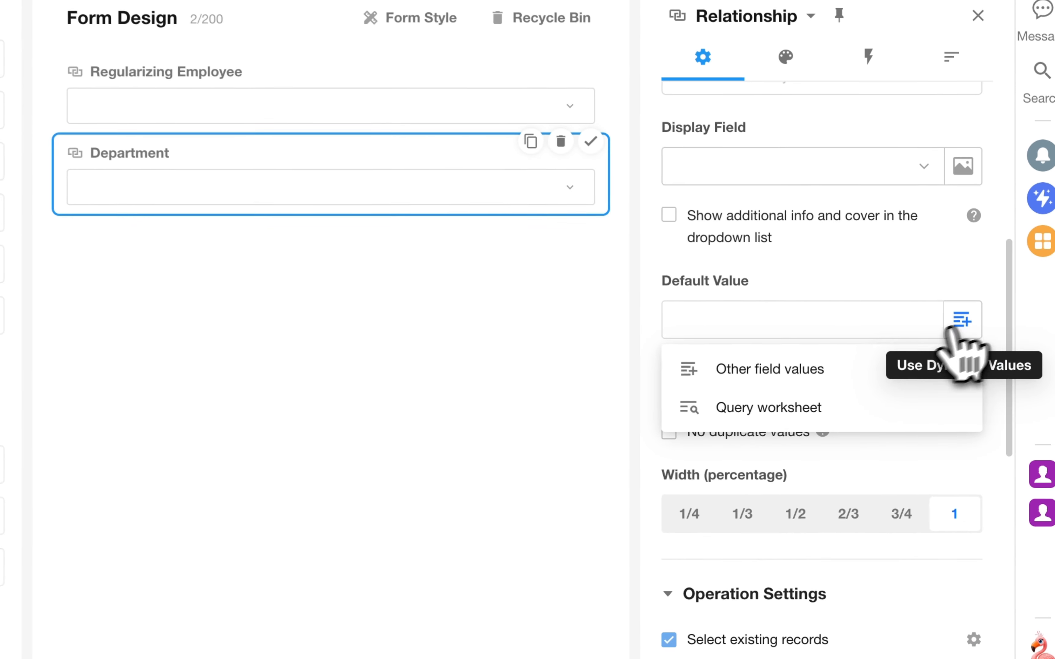
click(804, 374)
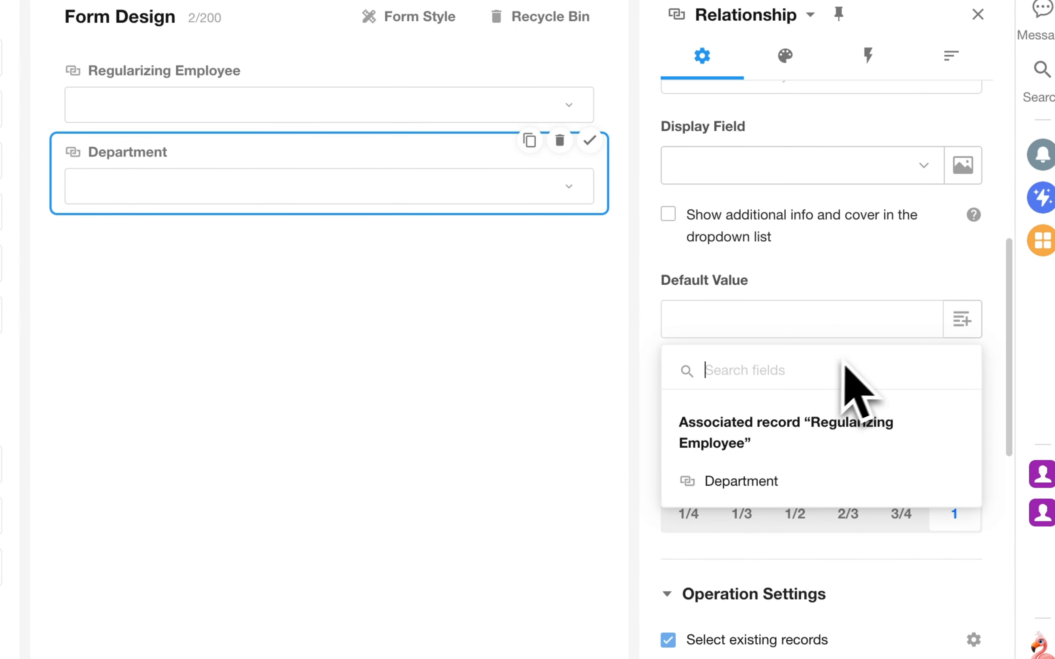
click(753, 485)
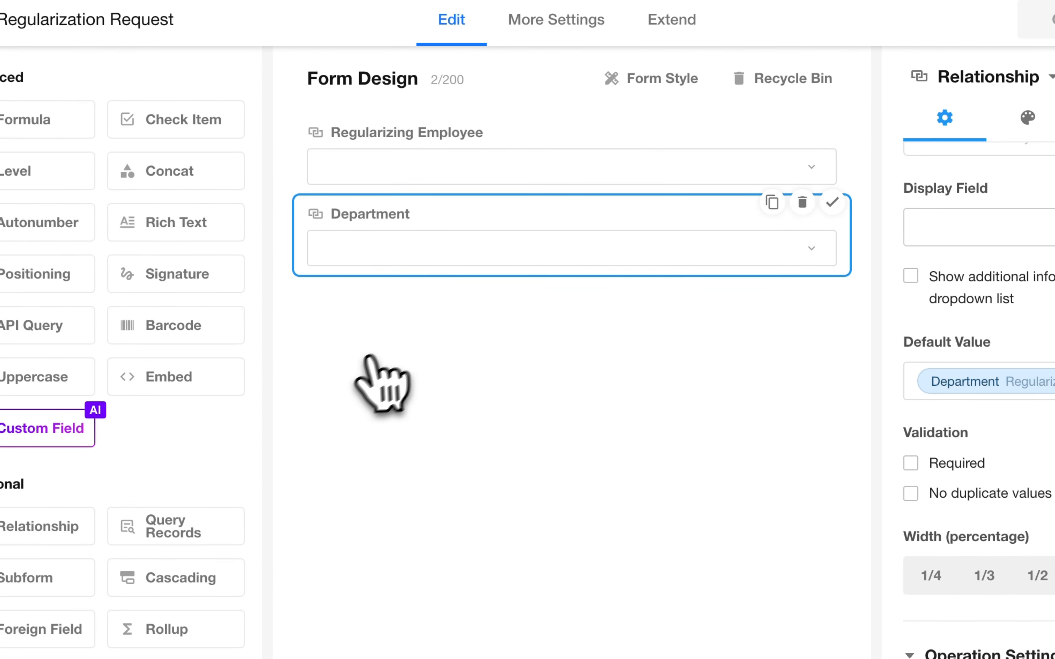
- Add a Members field named Employee Account to the form
scroll(148, 441, up, 8)
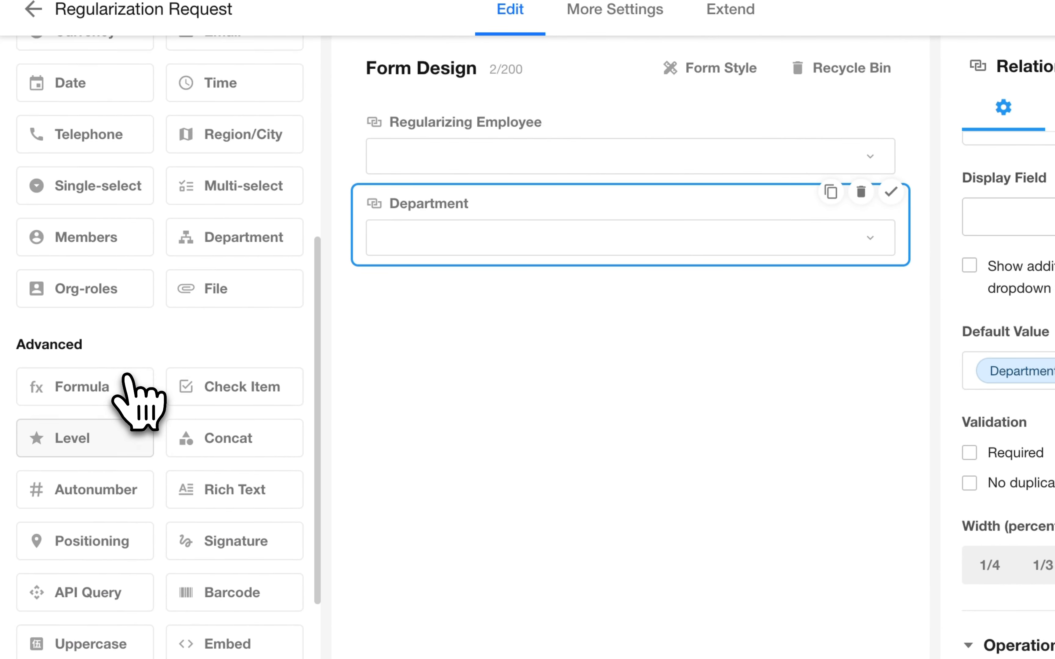
click(99, 305)
text(emp)
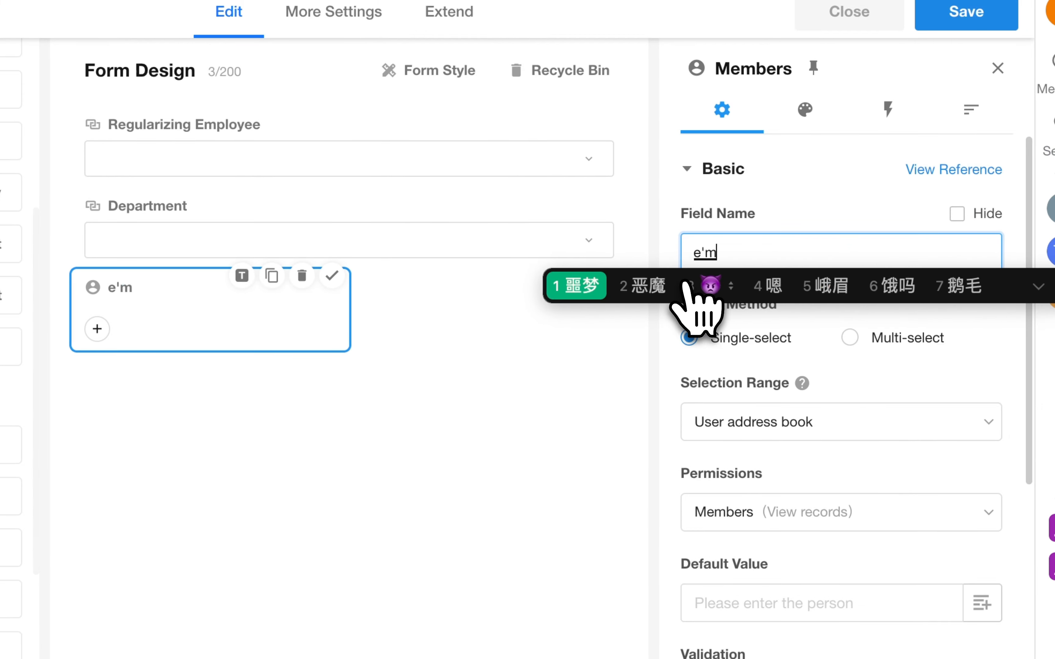
click(683, 286)
- Set the Employee Account field's default value to the Employee Account of the associated Regularizing Employee record
scroll(876, 412, down, 3)
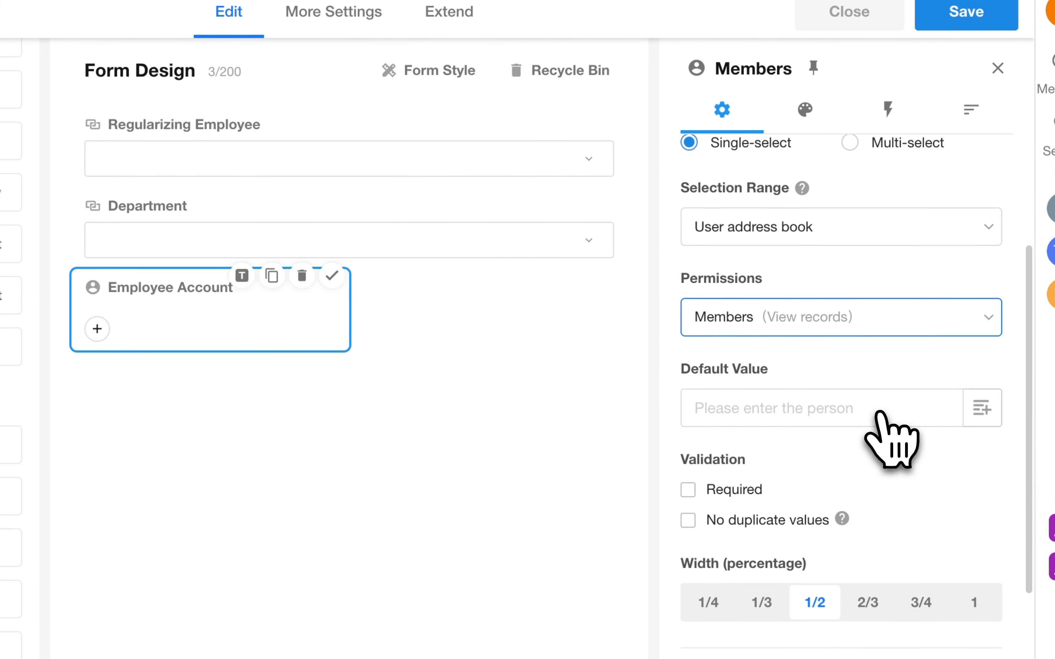
click(982, 376)
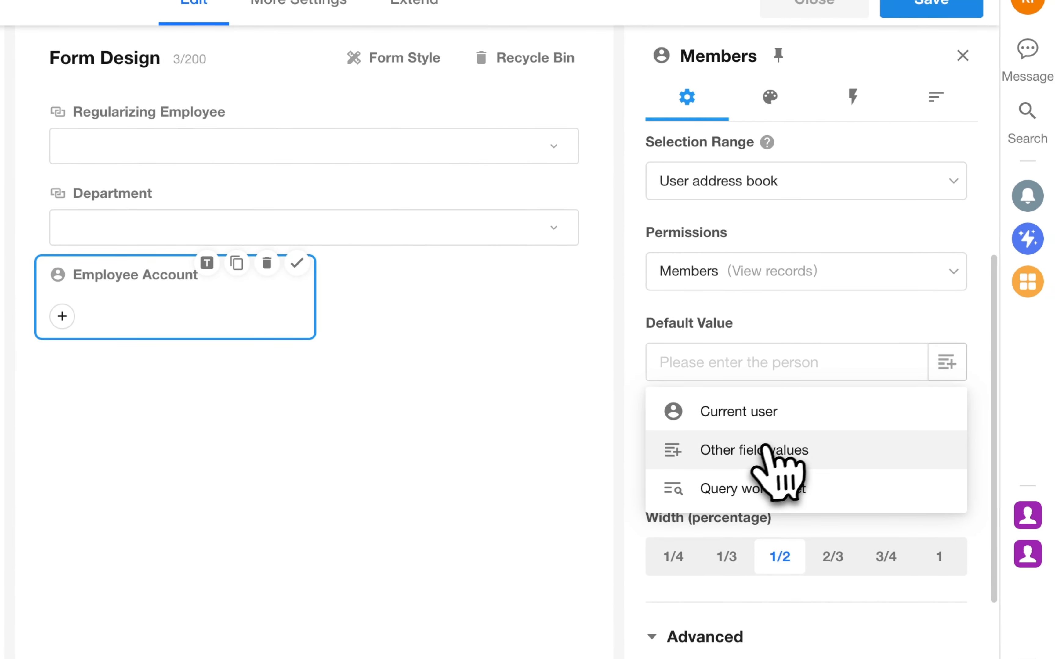
click(765, 449)
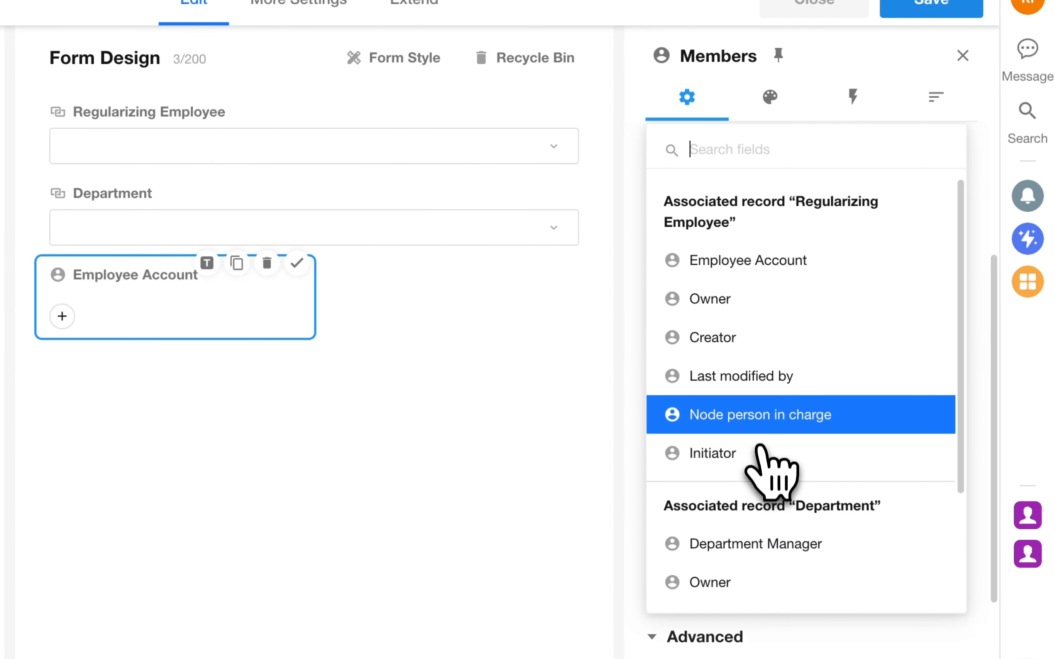
click(761, 273)
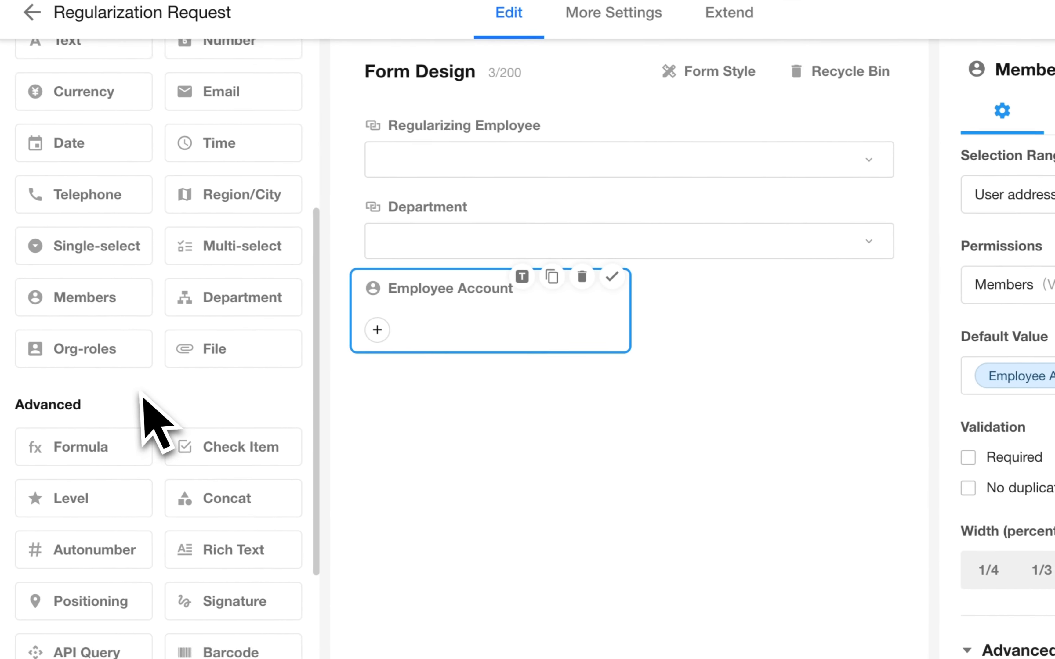
- Add a Single-select field named Approval Status to the form
click(53, 301)
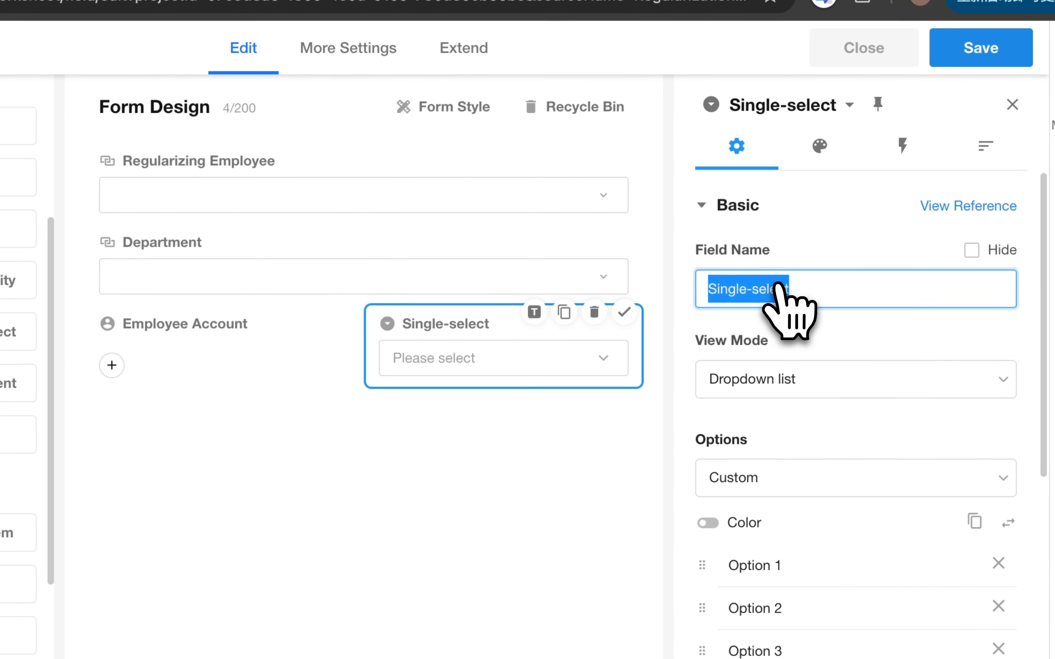
text(app2)
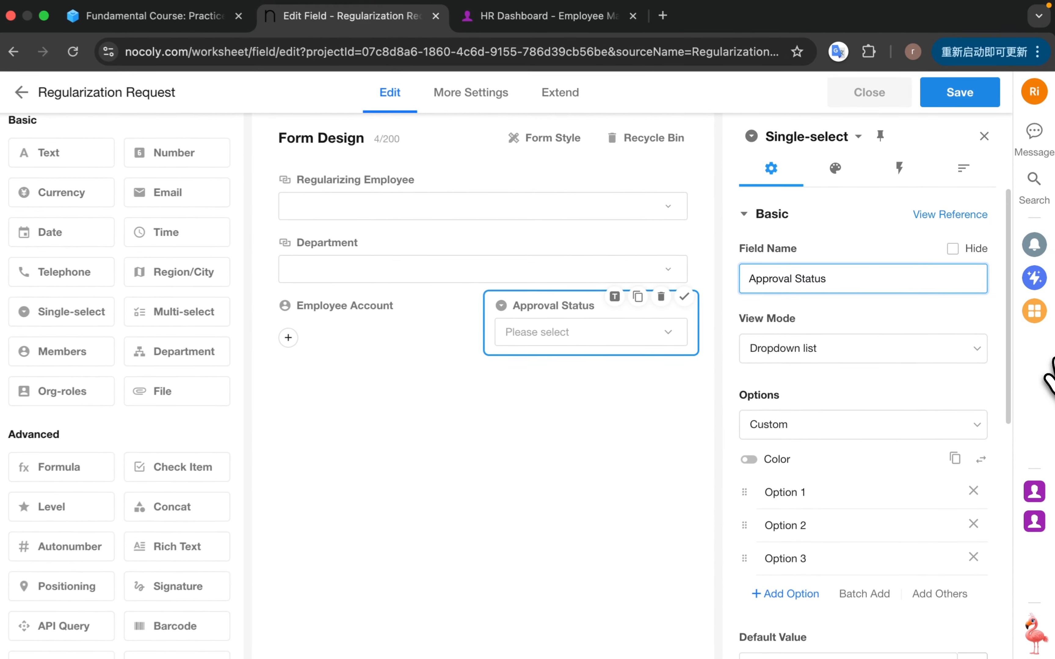
- Rename the first two Approval Status options as Draft and In Approval, and insert a new option below them
scroll(888, 436, down, 3)
scroll(844, 383, up, 2)
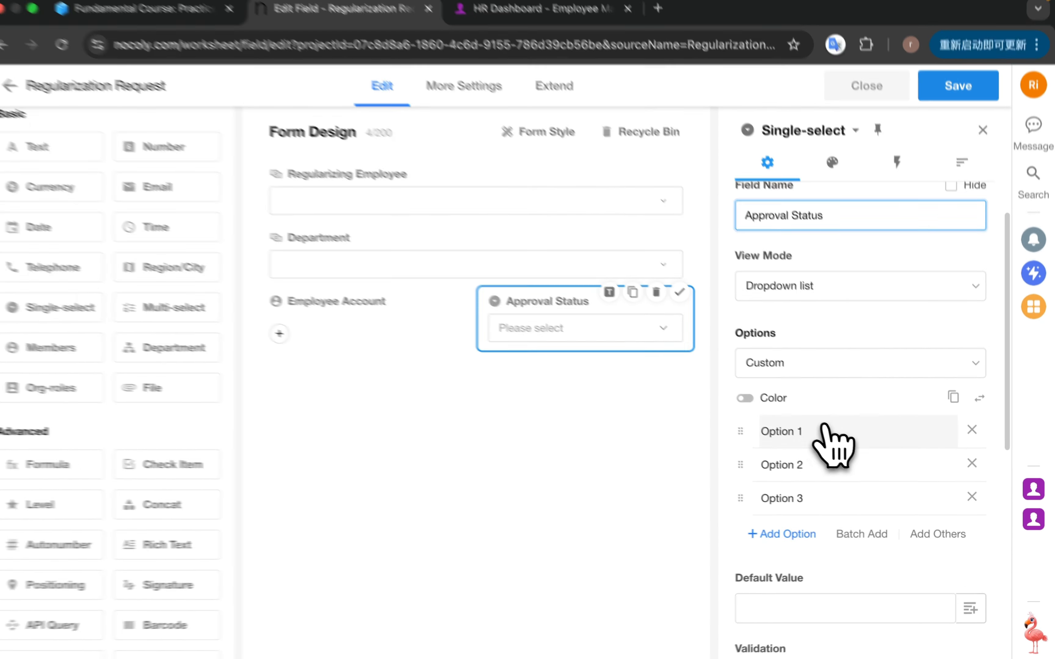
click(823, 430)
key(BackSpace)
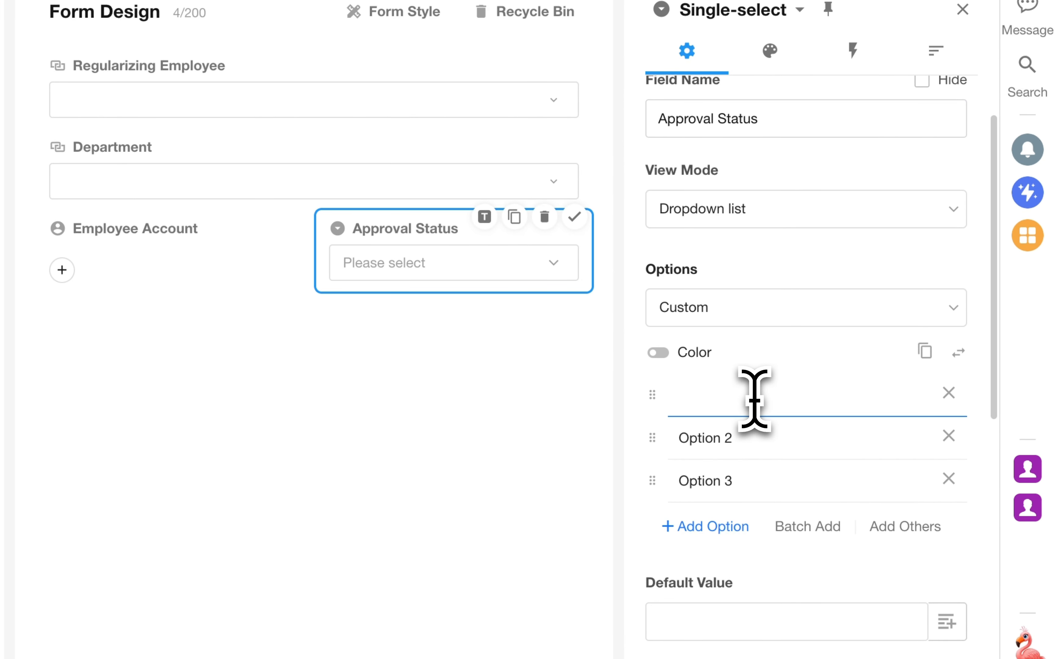
text(draft)
key(space)
click(785, 441)
key(BackSpace)
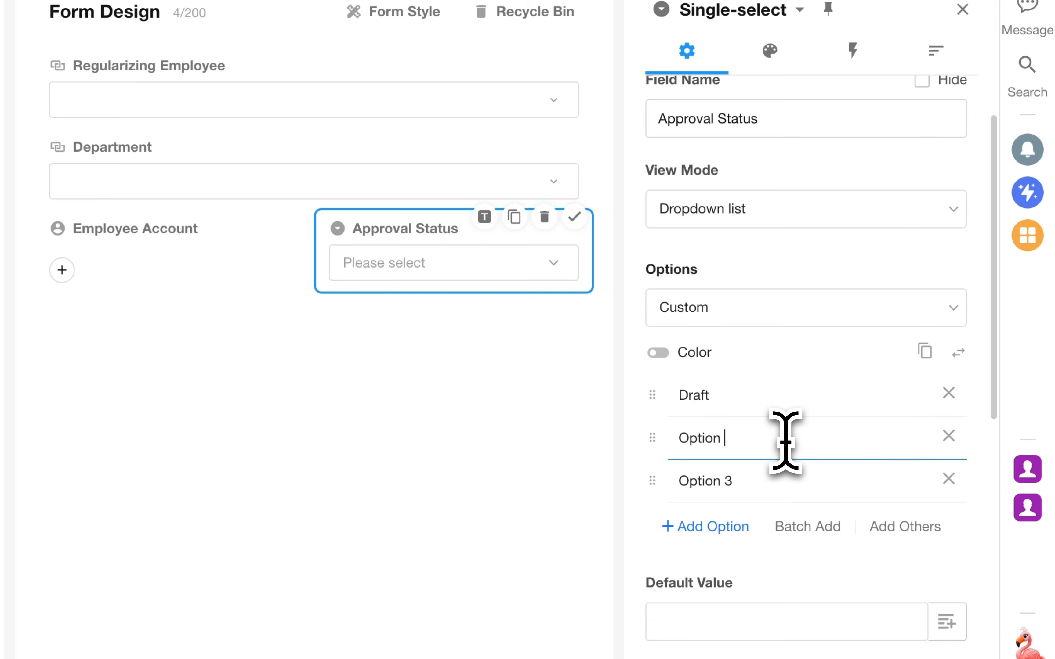
text(In Appro)
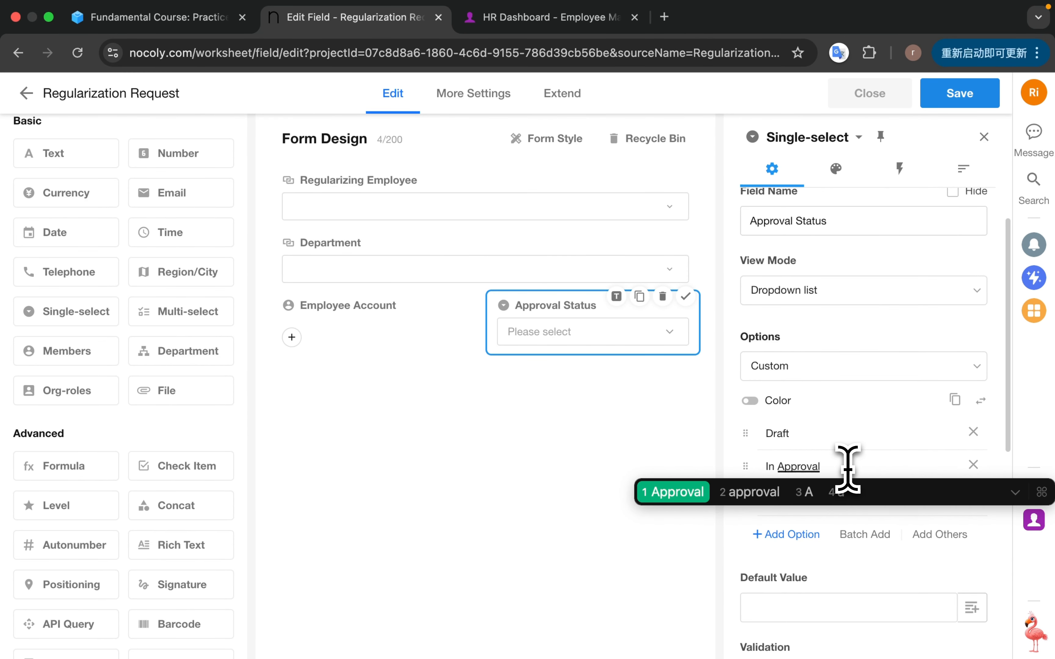
text(val)
key(space)
key(Return)
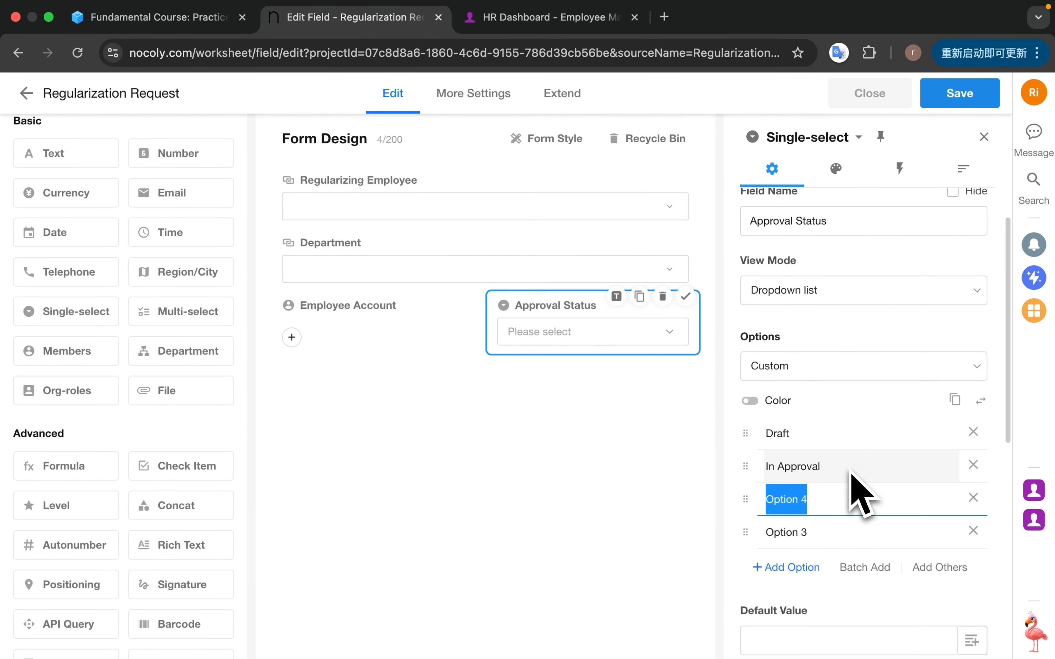
- Name the next two Approval Status options Approved and Rejected, and delete the leftover Option 3
text(Ap)
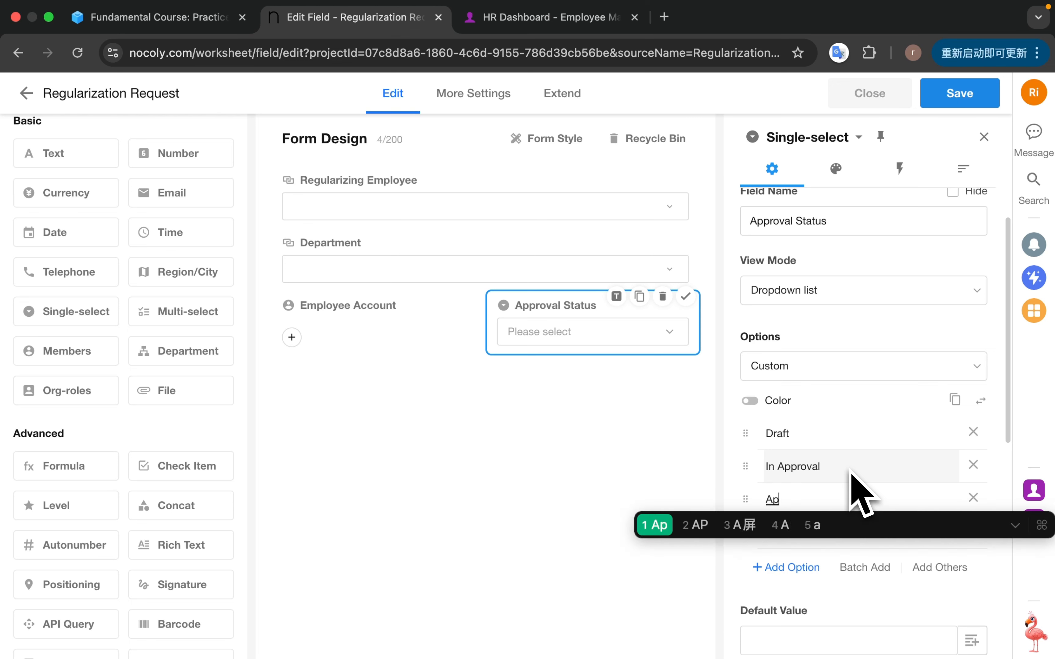
text(proved)
key(space)
key(Return)
text(Re)
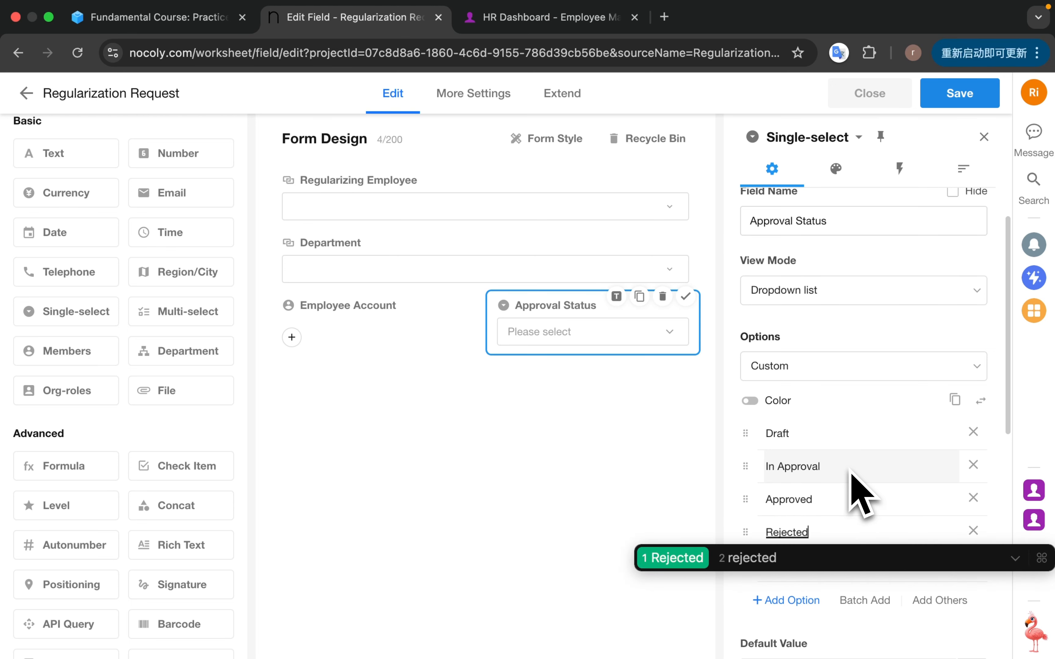
text(jected)
key(space)
key(Return)
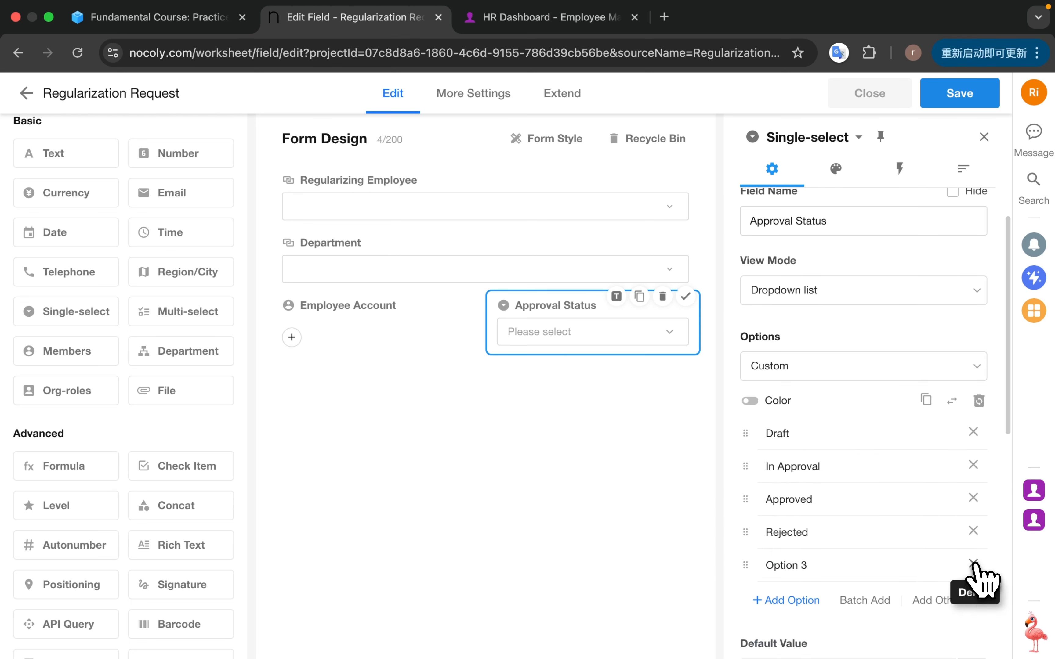
click(973, 563)
- Set the Approval Status field's default value to Draft and make the field read-only
scroll(847, 537, down, 5)
click(877, 436)
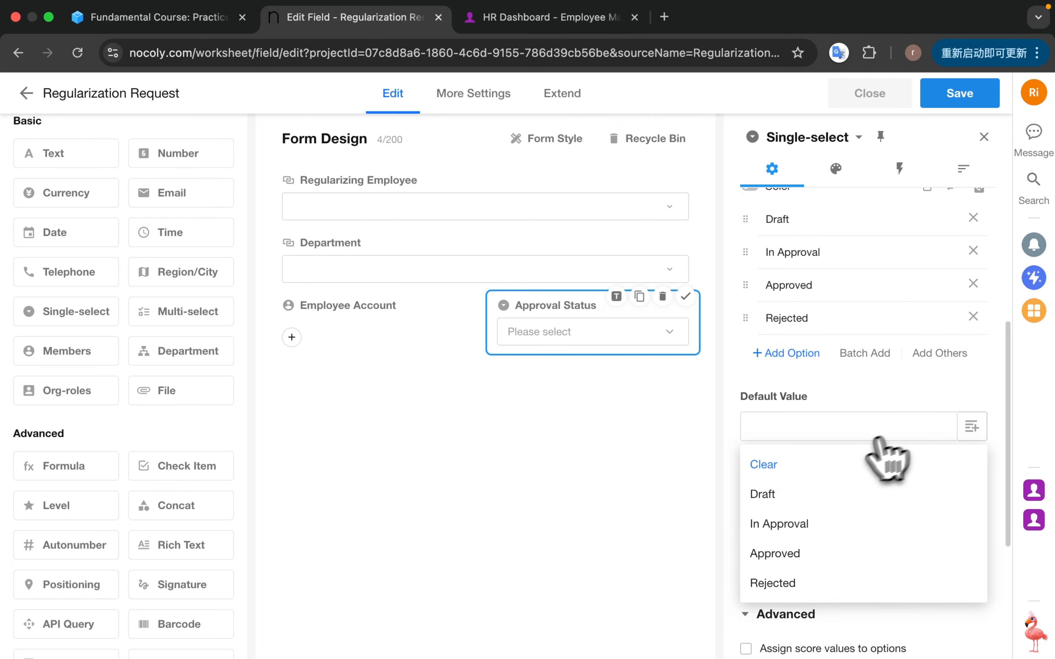
click(778, 496)
scroll(839, 466, down, 5)
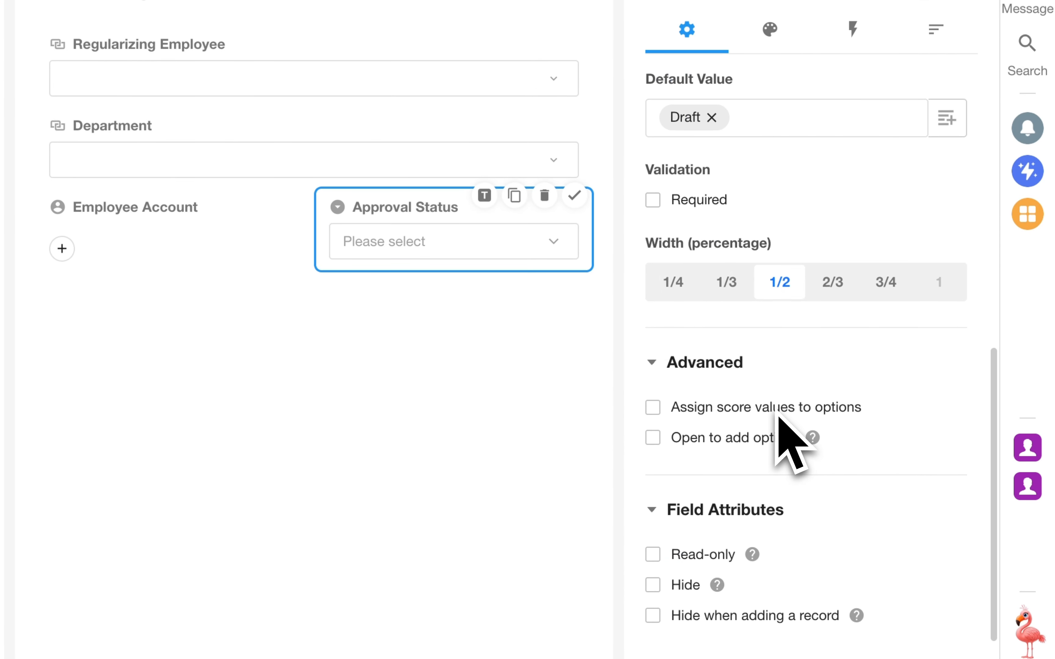
scroll(793, 445, down, 2)
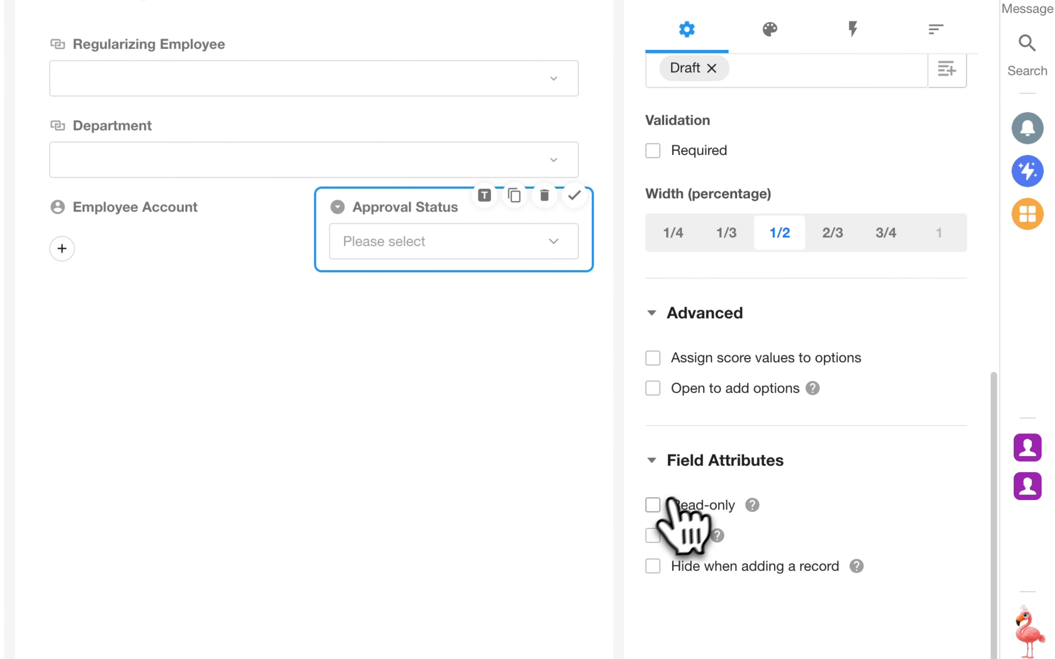
click(653, 506)
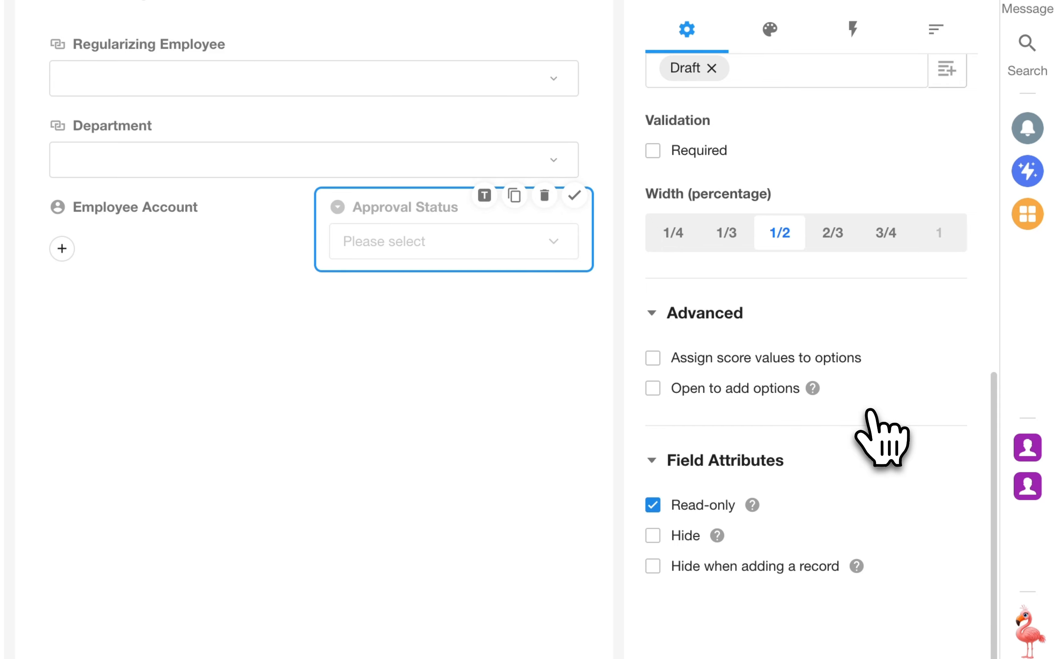
scroll(868, 412, up, 10)
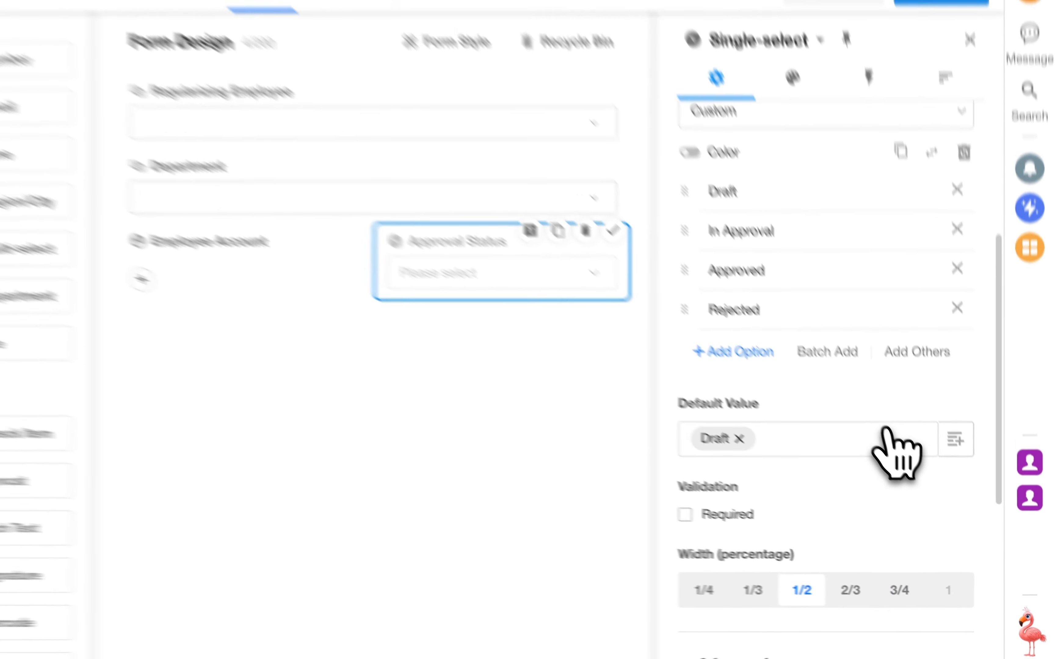
scroll(885, 431, down, 6)
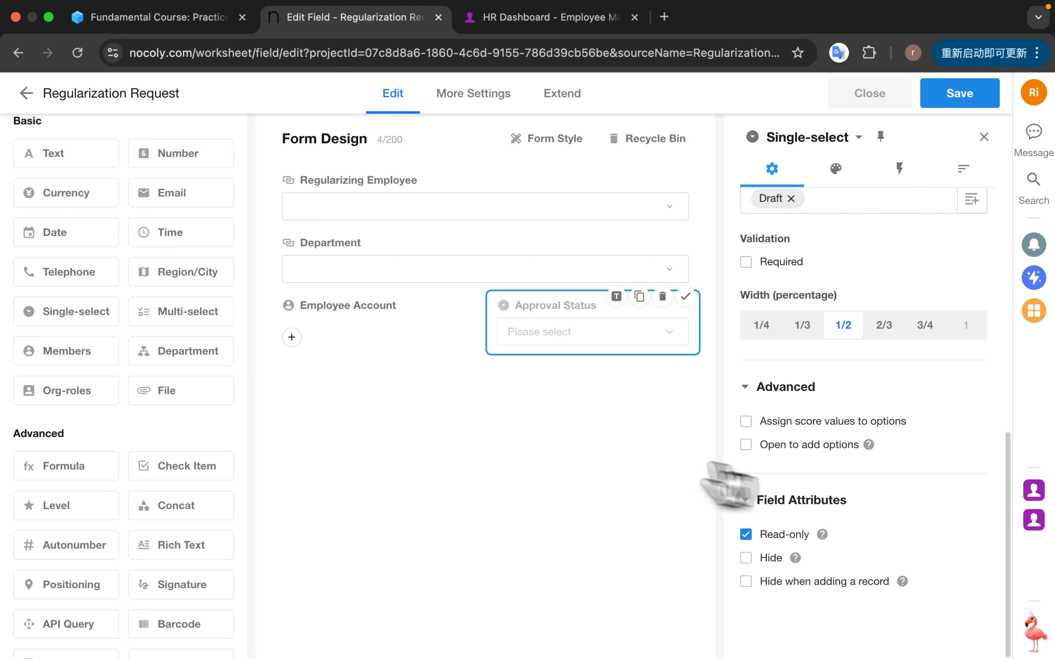
- Add a Text field named Probation Summary below Employee Account and set its type to Multiple Lines
scroll(71, 424, up, 5)
drag(68, 369, 319, 391)
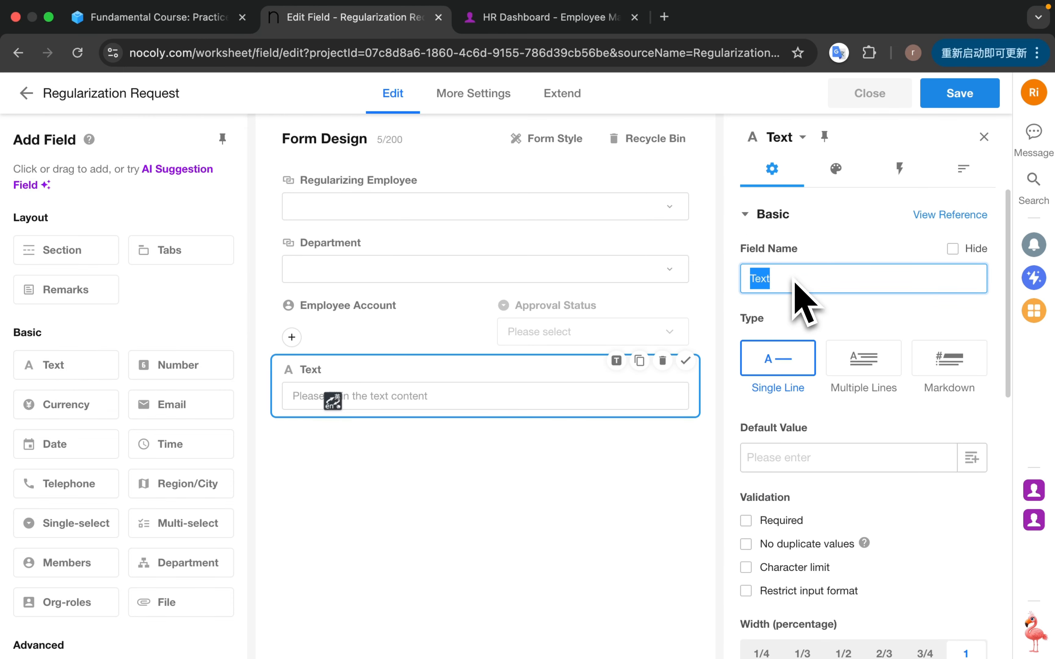
text(pro2)
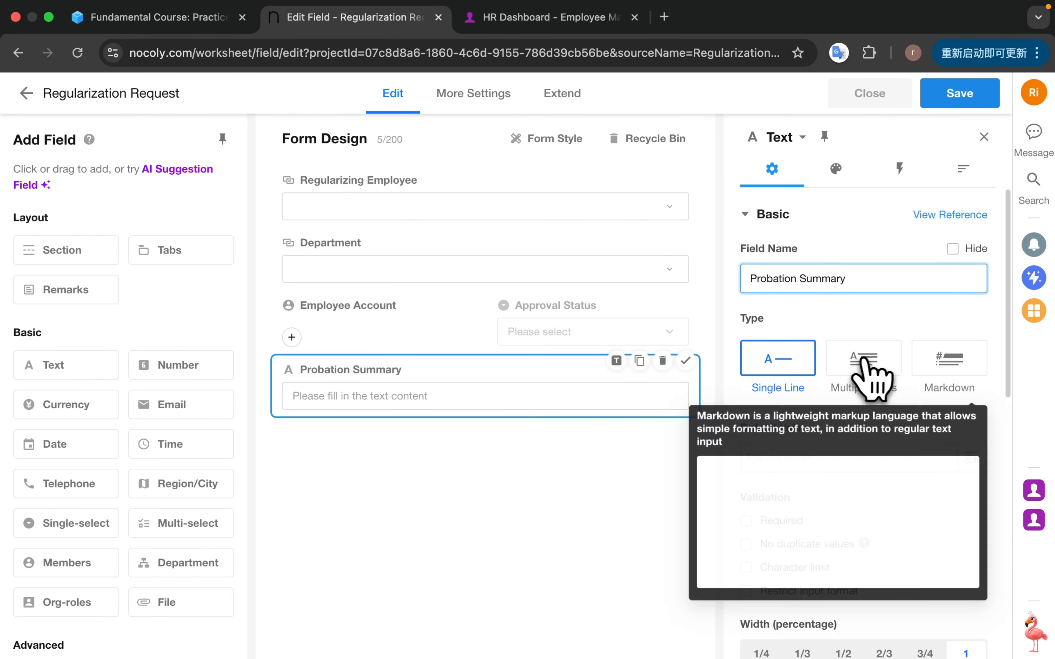
click(863, 360)
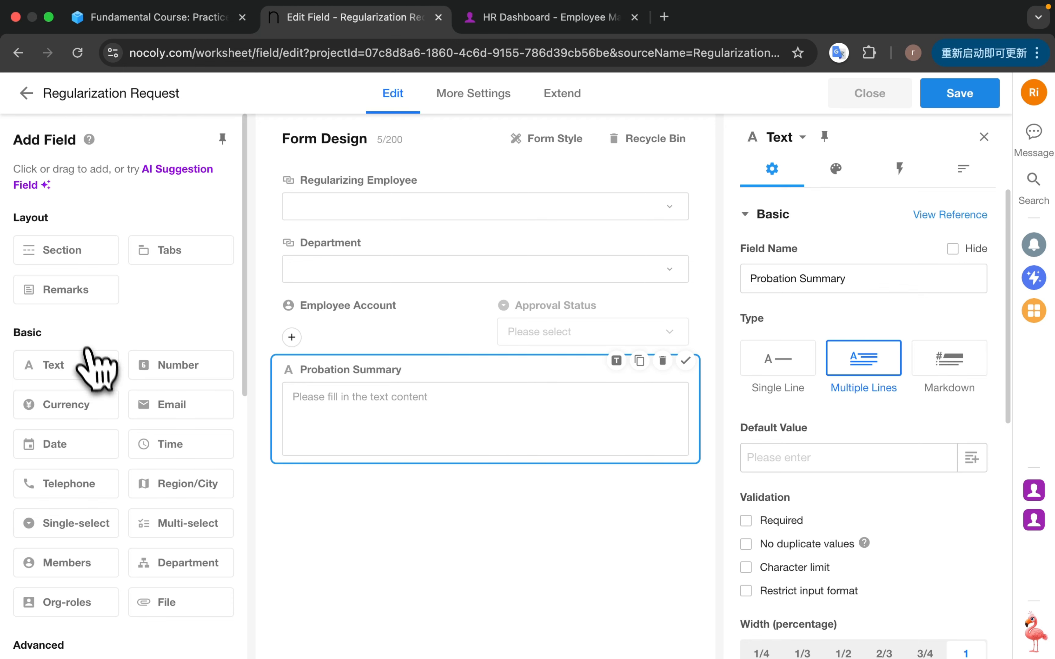
- Add a Date field named Regularization Date to the form
scroll(87, 357, down, 3)
click(67, 345)
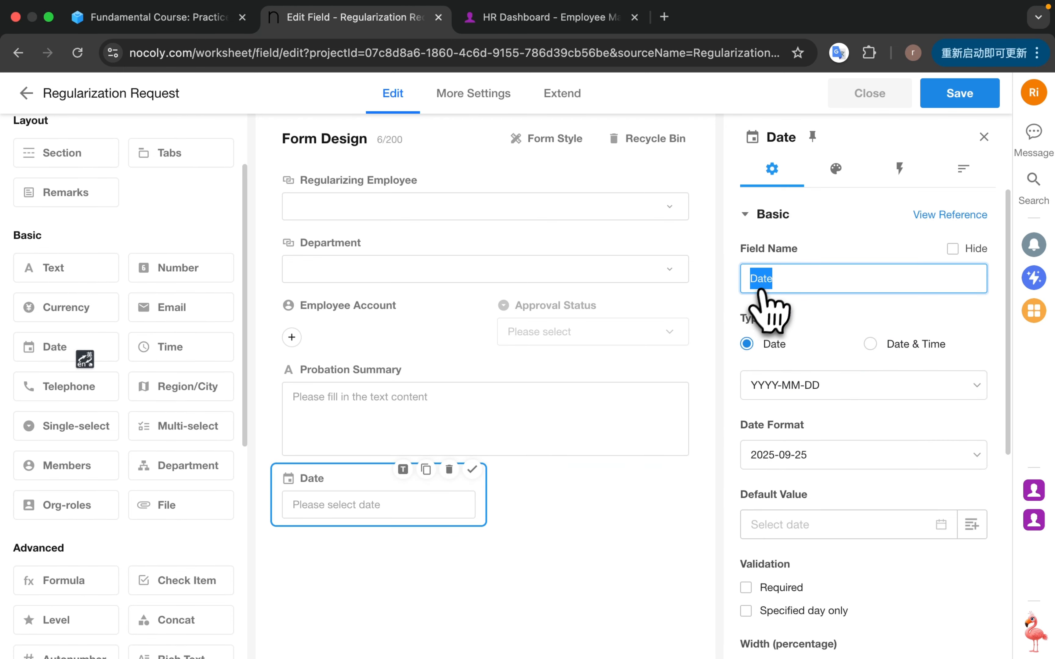
text(regu)
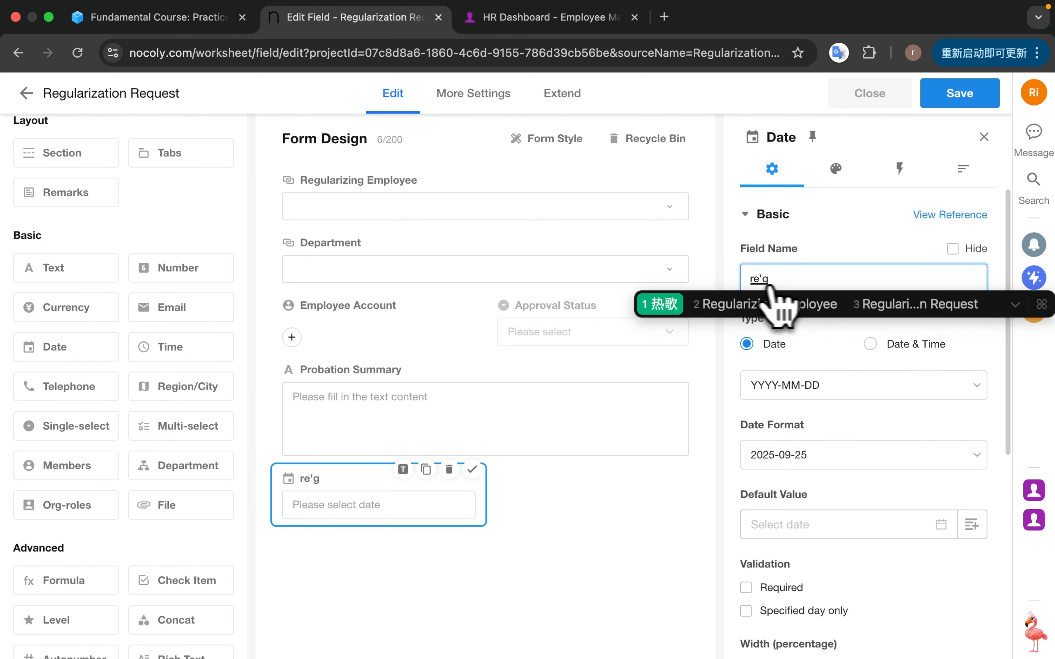
click(1014, 305)
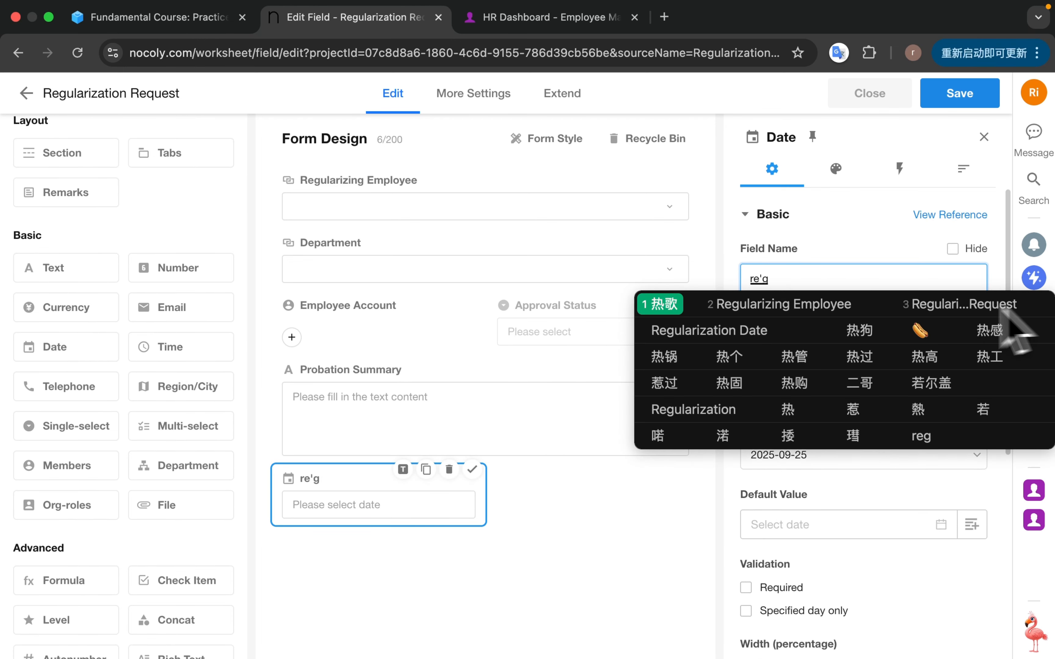
click(741, 332)
- Set the Regularization Date field's default value to the Expected Regularization Date of the associated Regularizing Employee record
scroll(894, 459, down, 4)
click(970, 365)
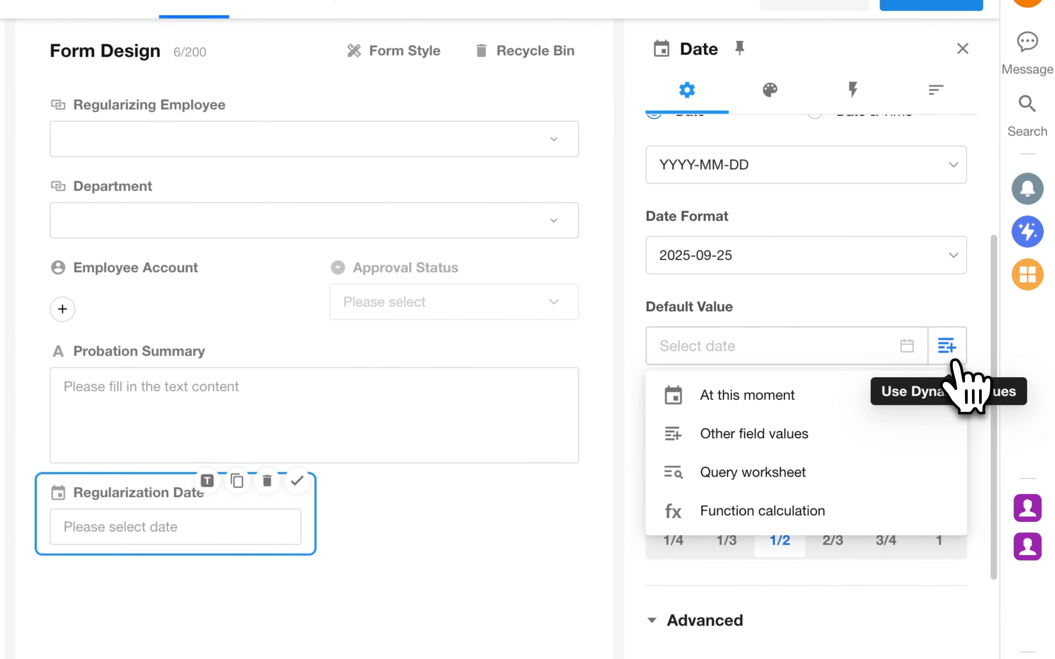
click(715, 433)
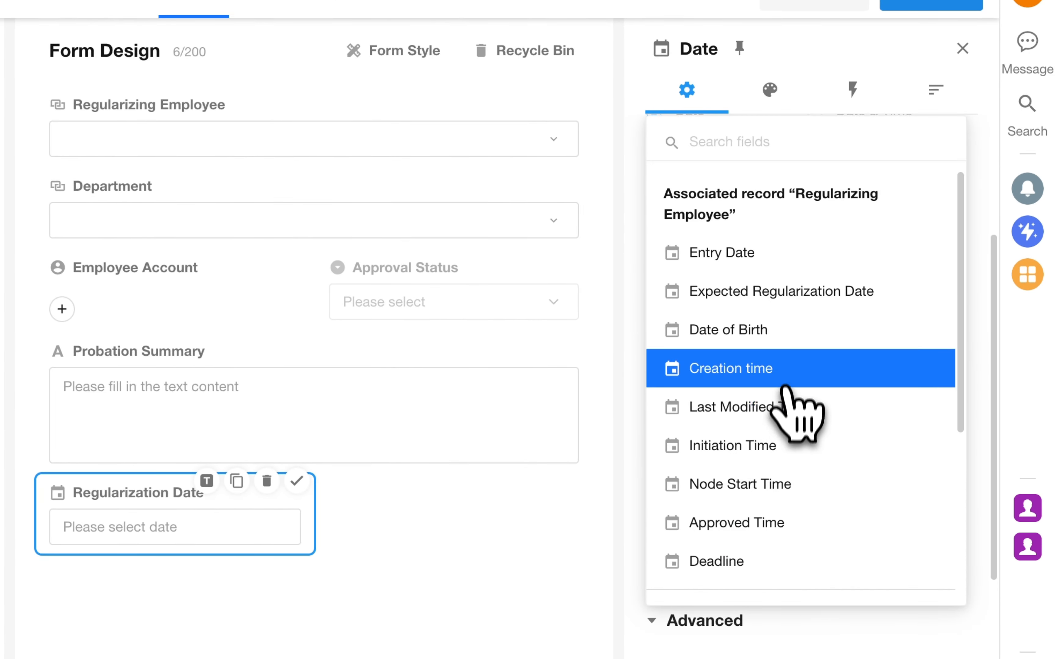
click(778, 298)
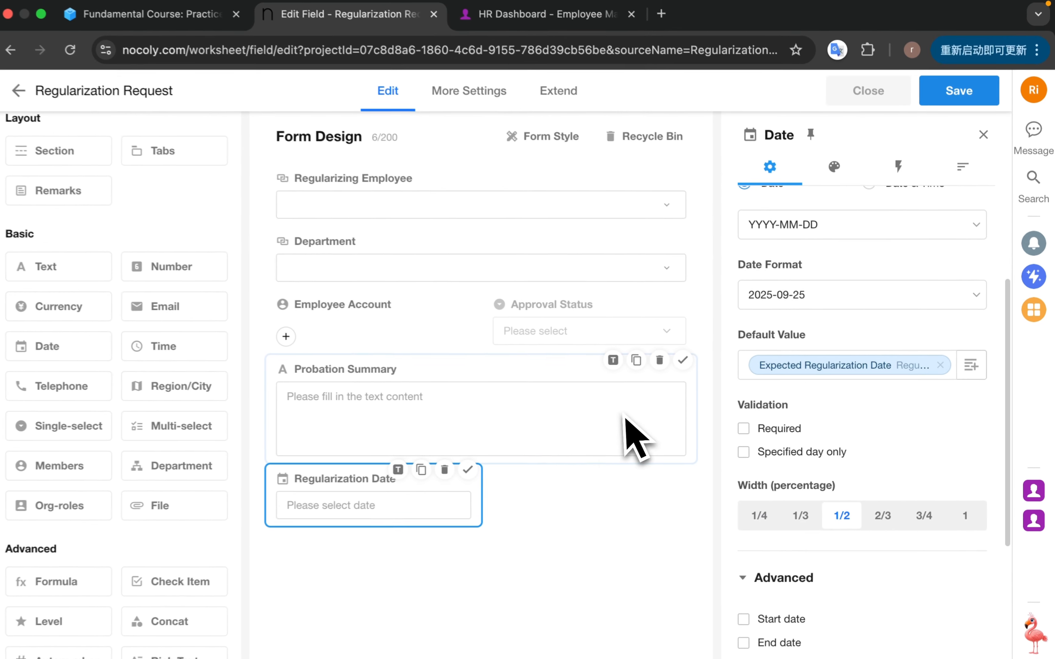
- Add a second Members field, named Department Manager, to the form
click(61, 473)
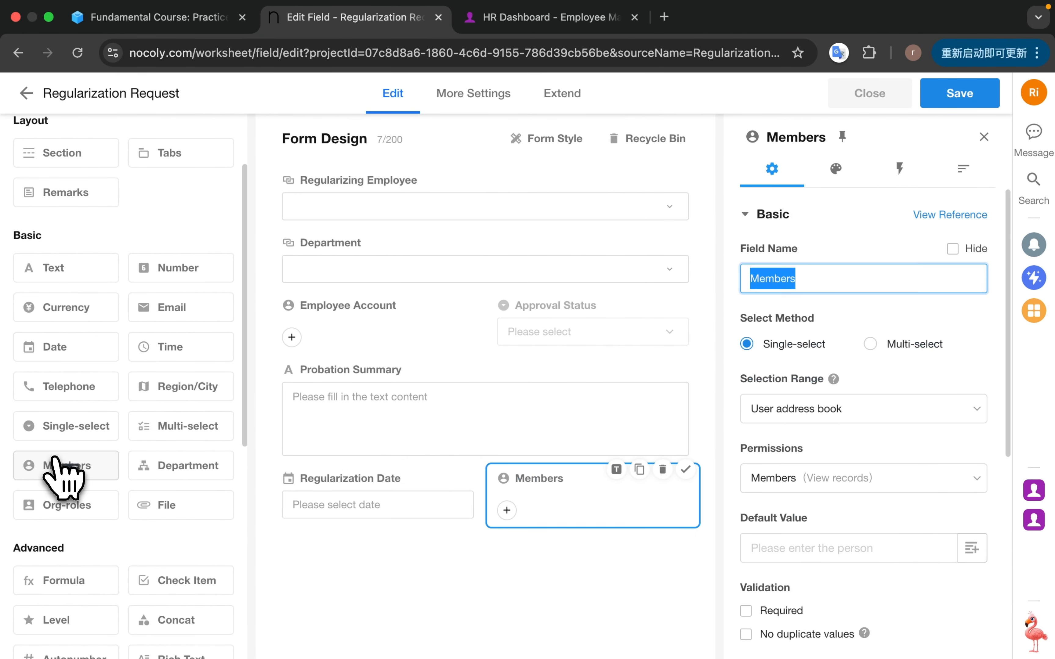
text(dep2)
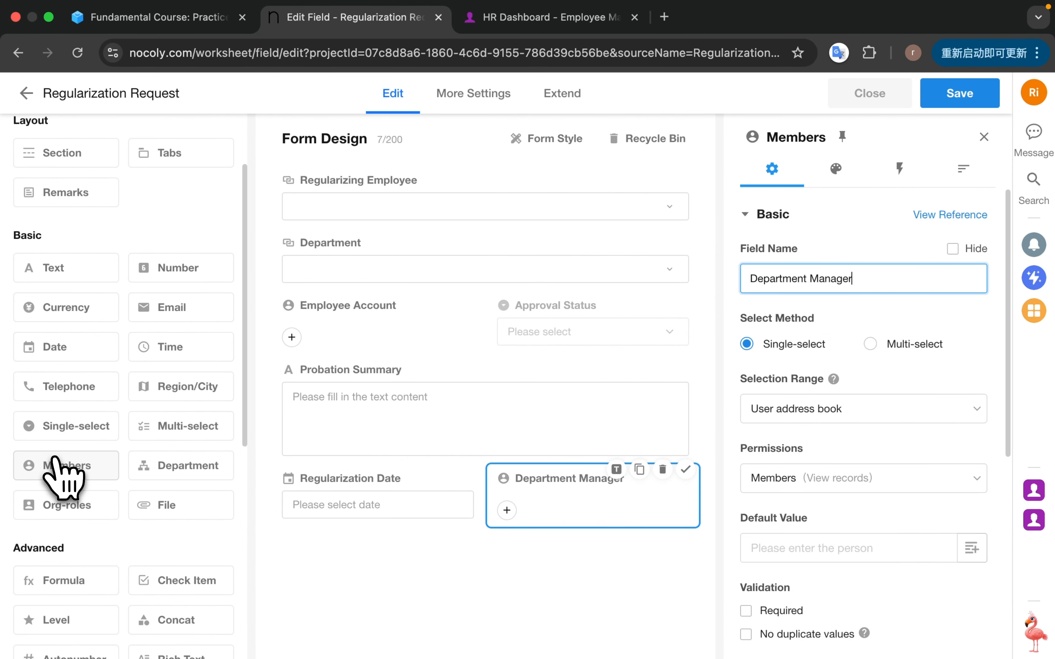
- Set the Department Manager field's default value to the Department Manager of the associated Department record
scroll(778, 441, down, 5)
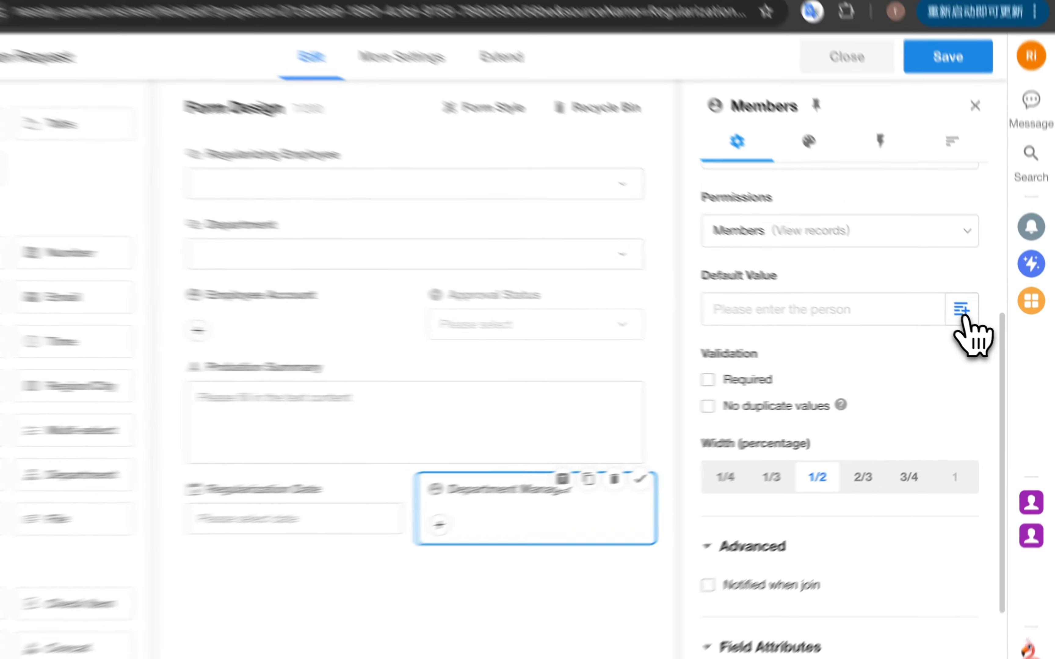
click(970, 315)
click(776, 383)
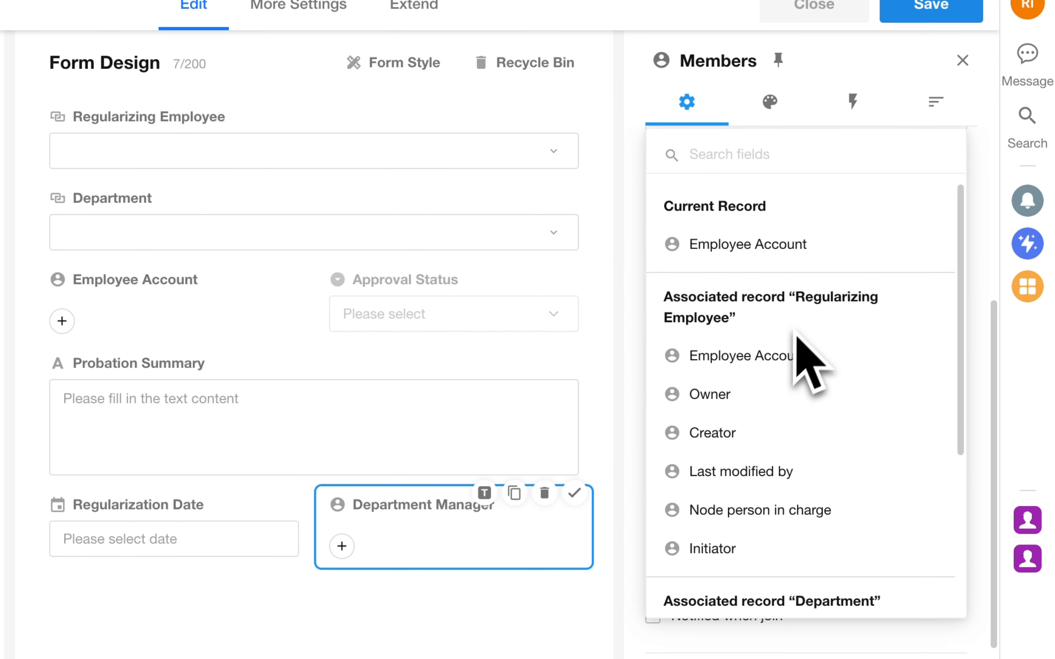
scroll(773, 304, down, 6)
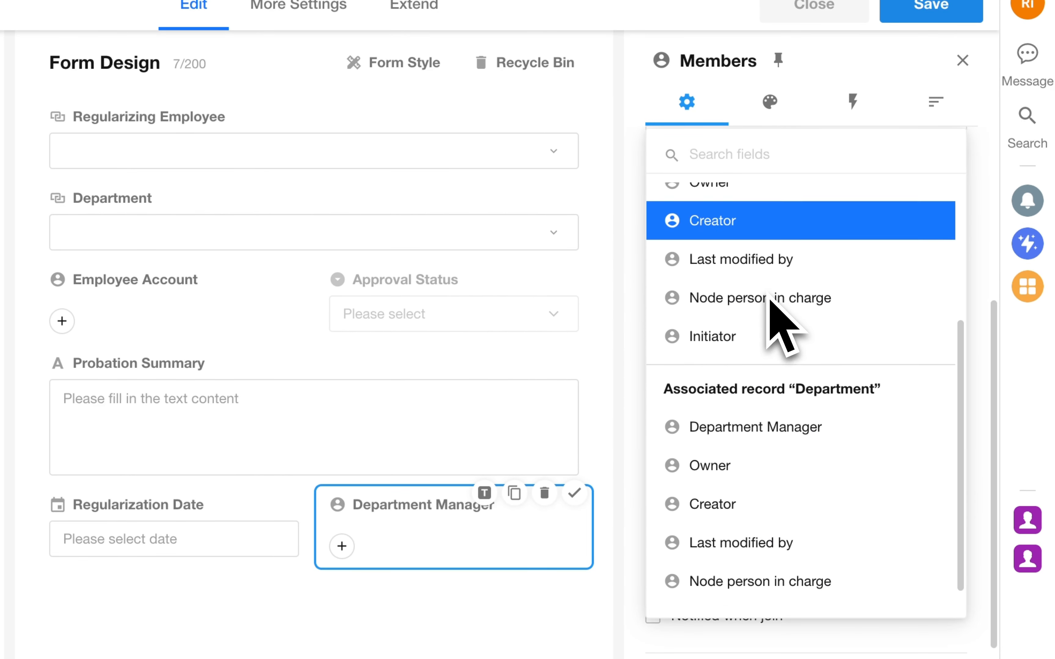
click(767, 393)
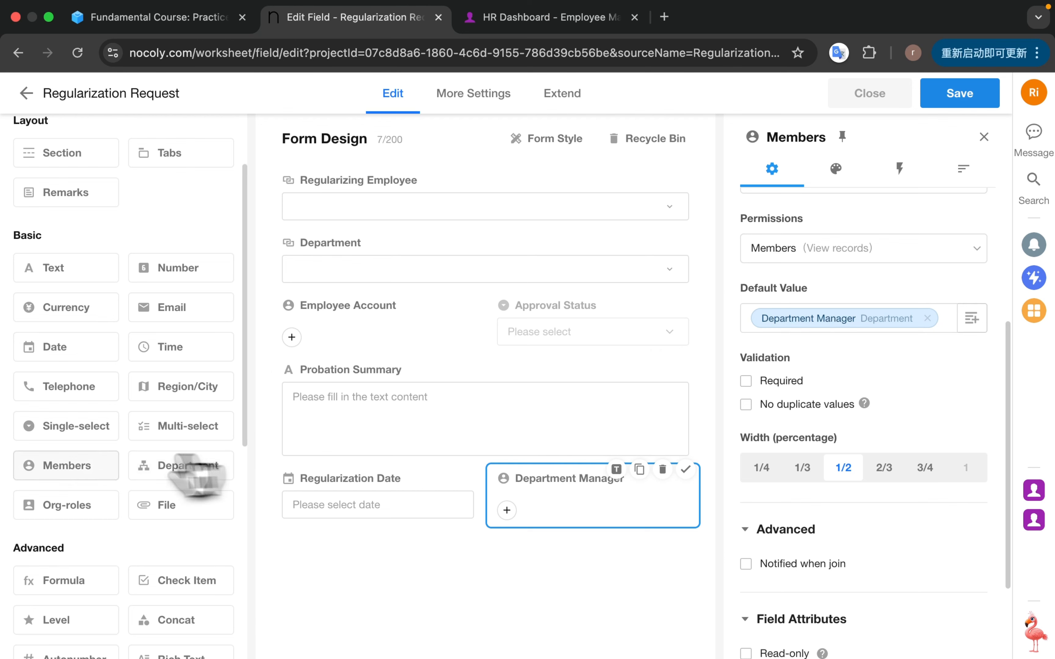
- Add a Text field named Manager Comments to the form and set its type to Multiple Lines
scroll(71, 345, down, 1)
click(72, 250)
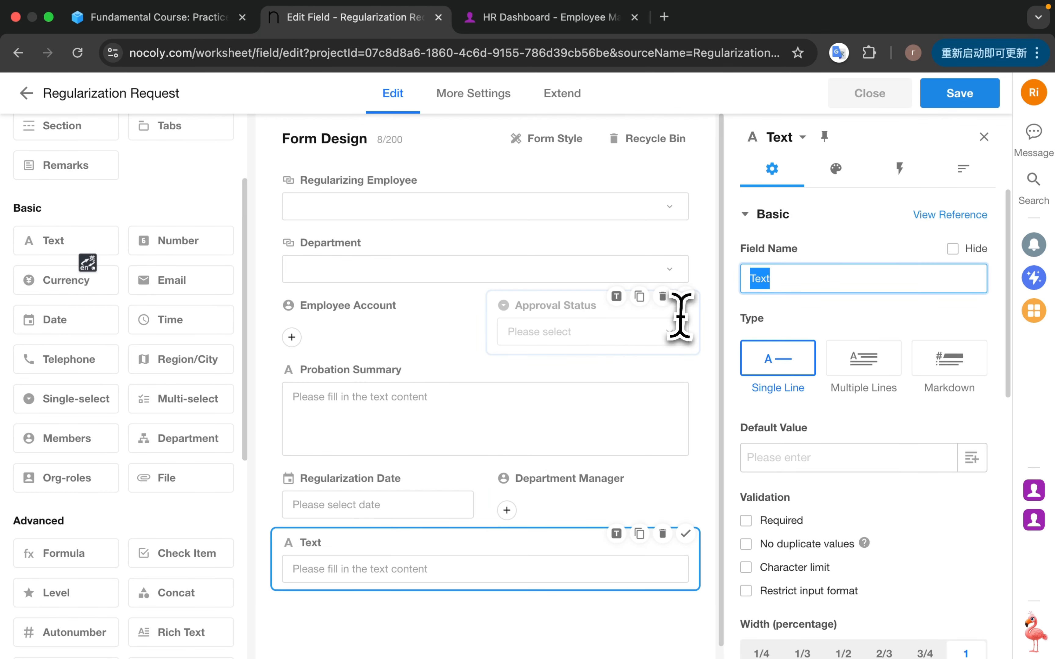
text(man)
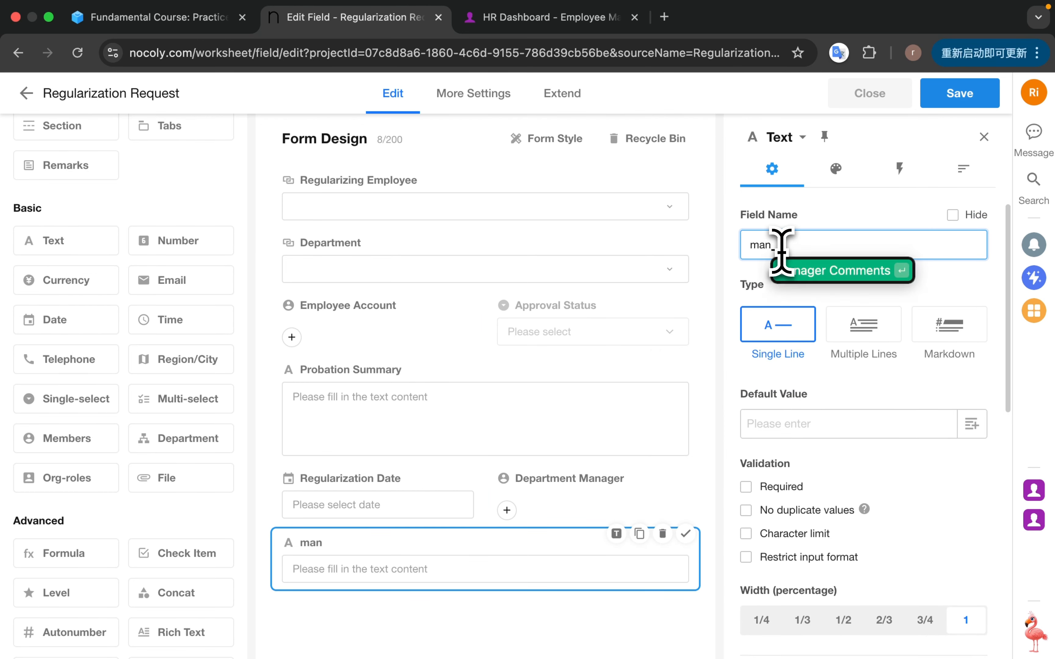
key(Return)
click(865, 333)
scroll(864, 412, down, 4)
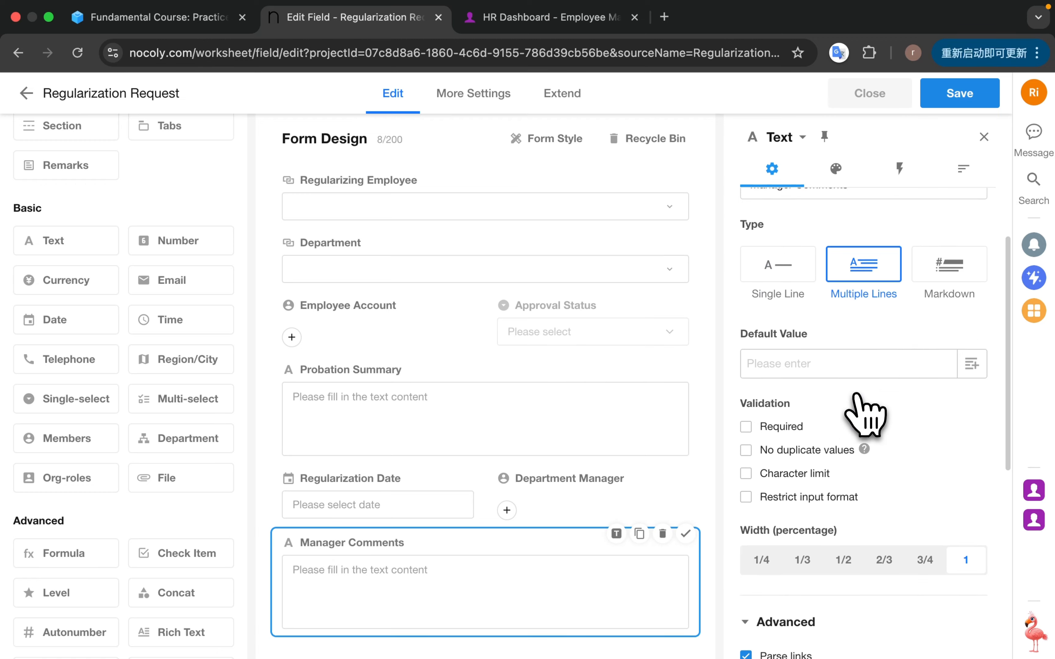
scroll(393, 401, down, 2)
- Add a Concat field named Summary below Manager Comments
scroll(146, 419, down, 5)
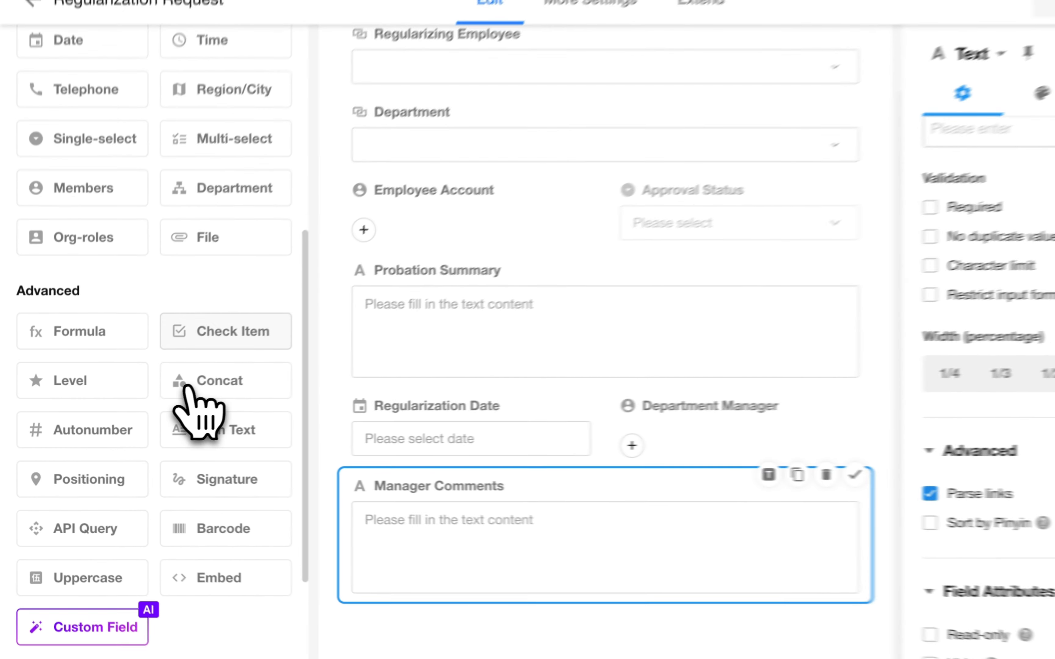
click(186, 386)
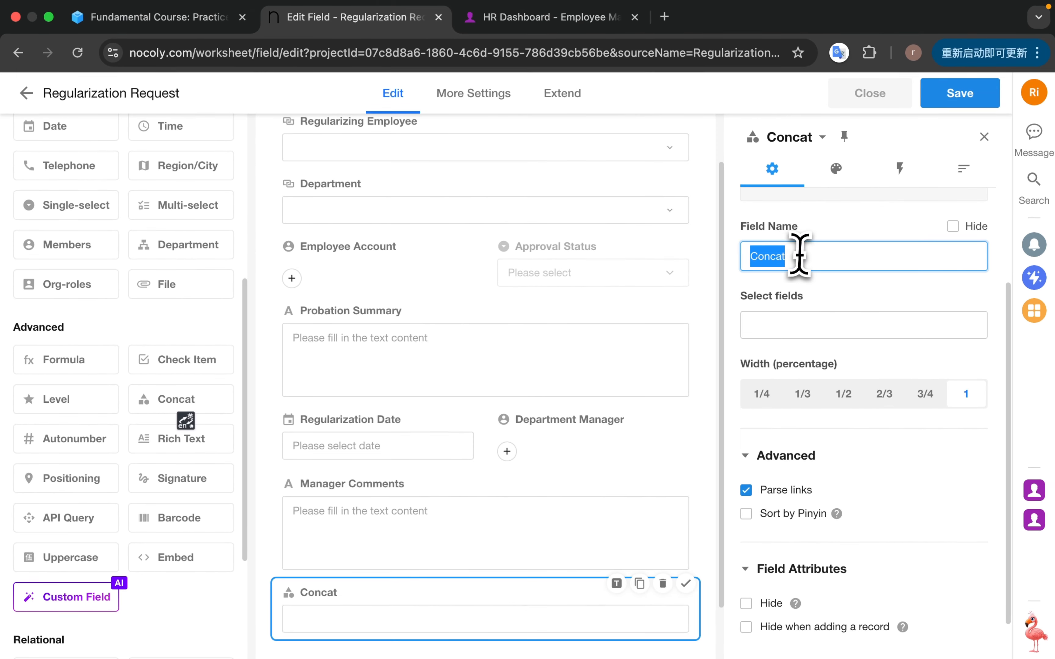
click(800, 255)
text(Su)
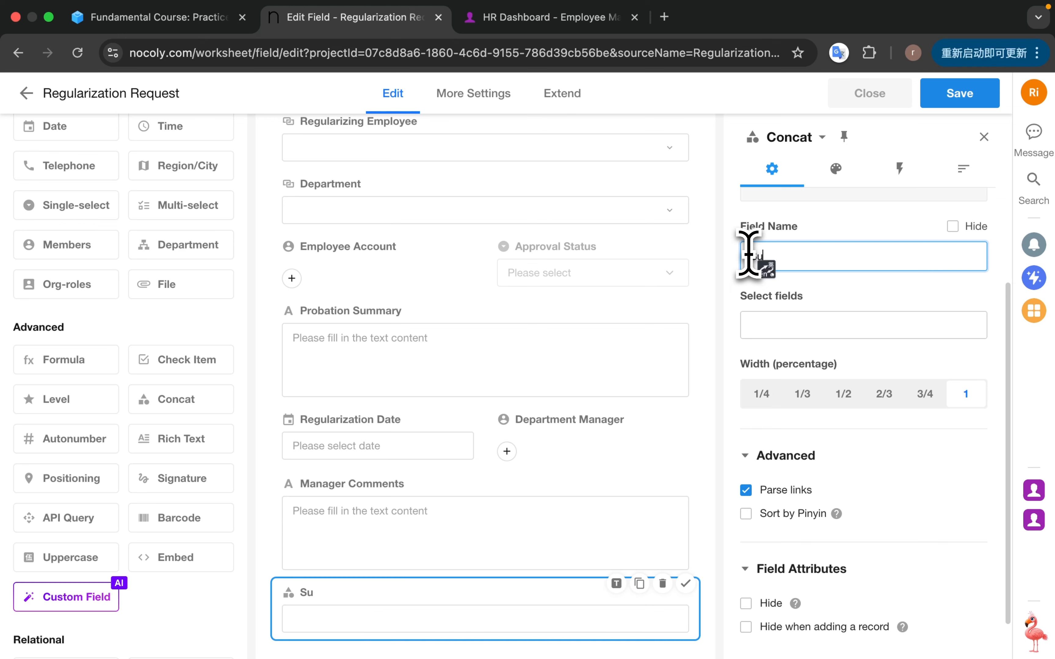
text(m)
click(826, 284)
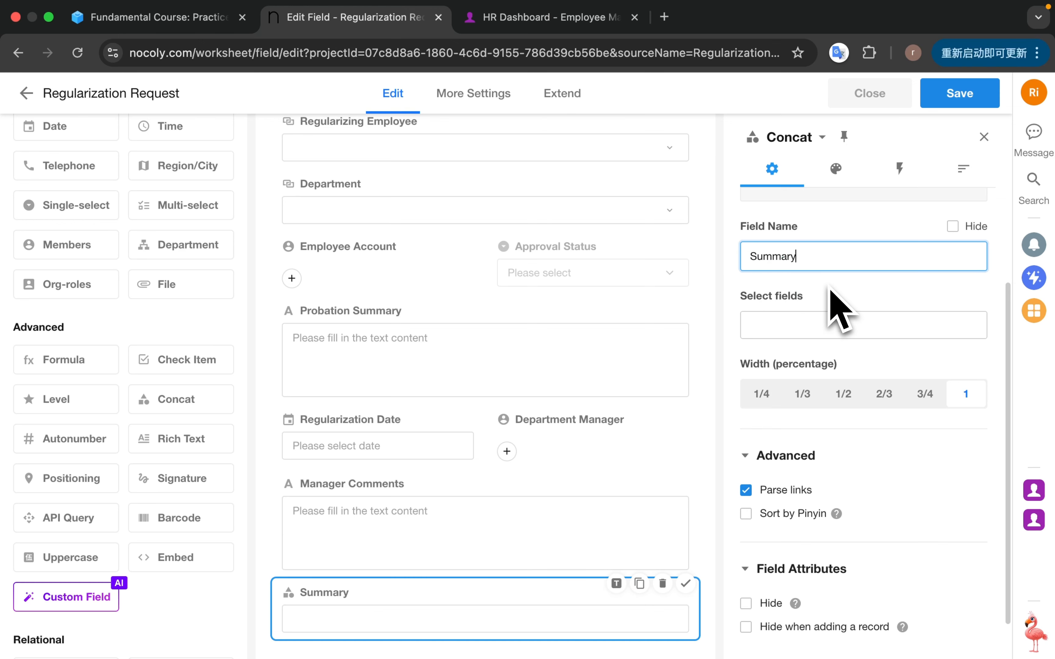
- Compose the Summary field's content from the Regularizing Employee field followed by the text "'s Regularization Request"
click(774, 328)
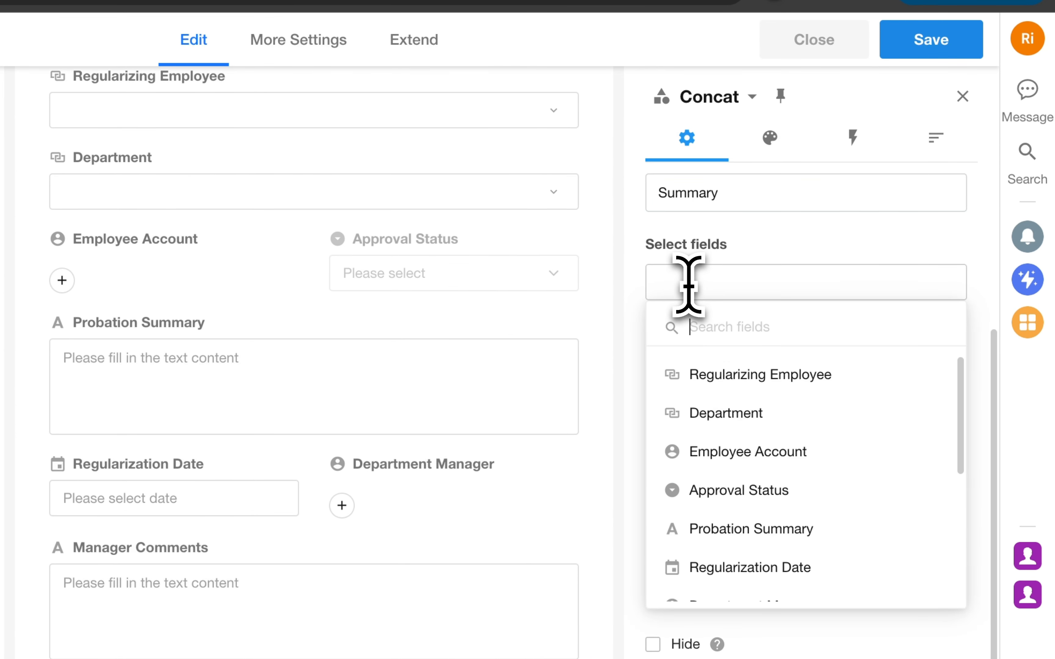
click(752, 374)
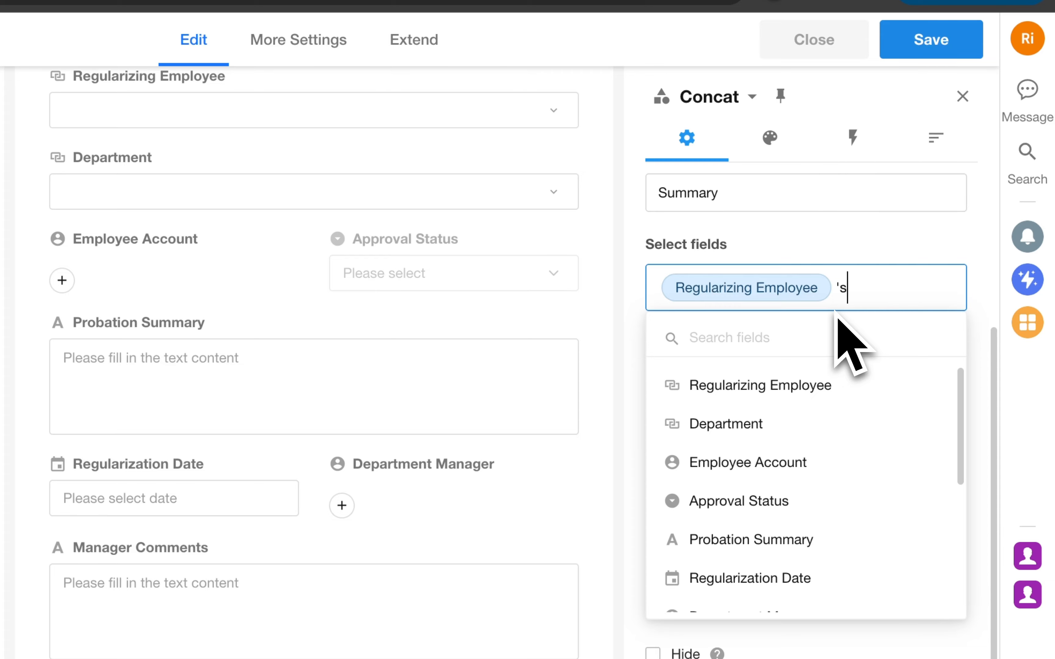
text('s regu)
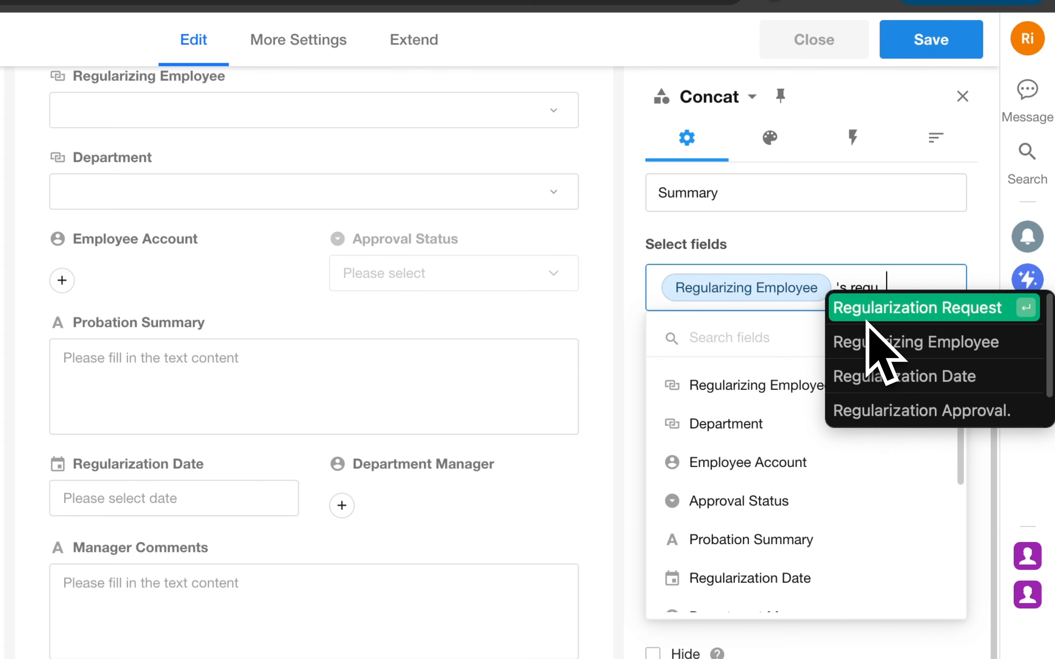
click(950, 309)
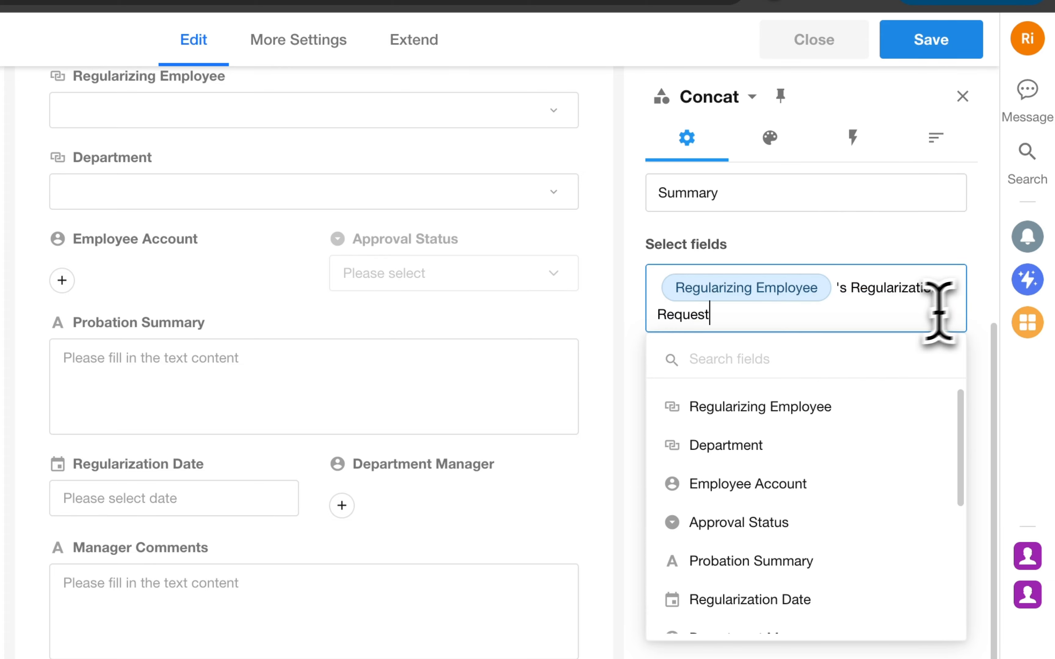
click(805, 252)
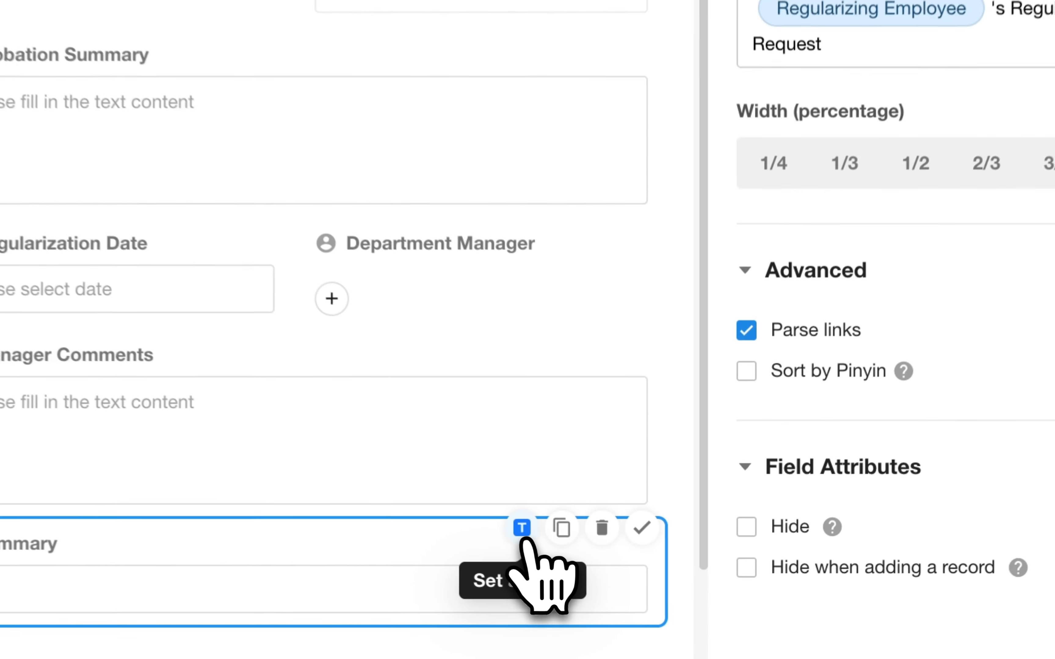
- Make Summary the record title field, and save and close the Regularization Request form design
click(615, 583)
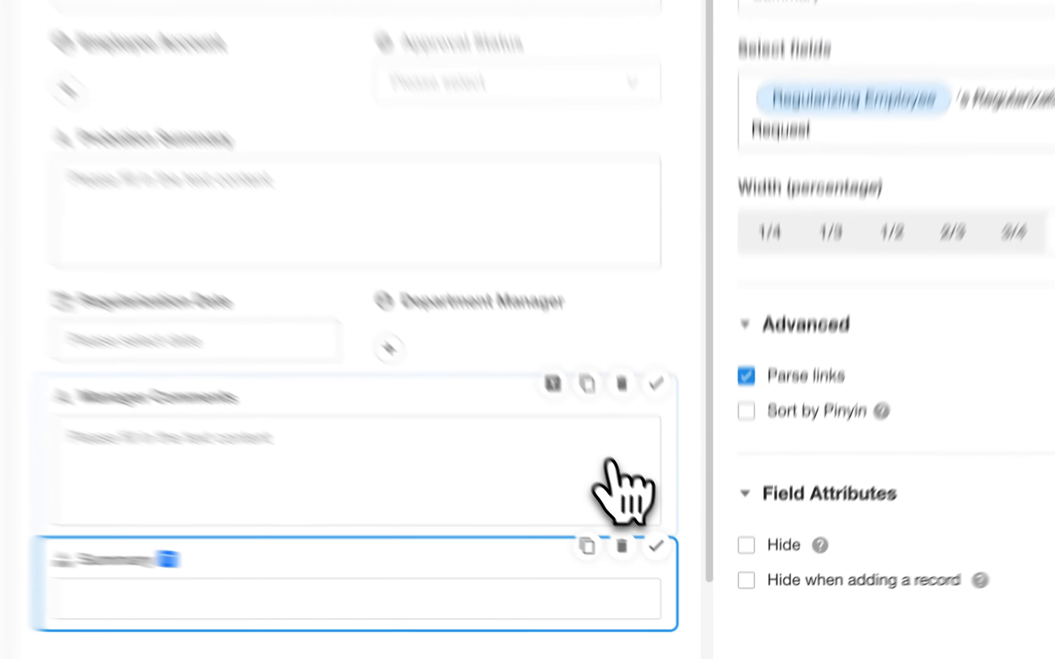
scroll(780, 457, up, 3)
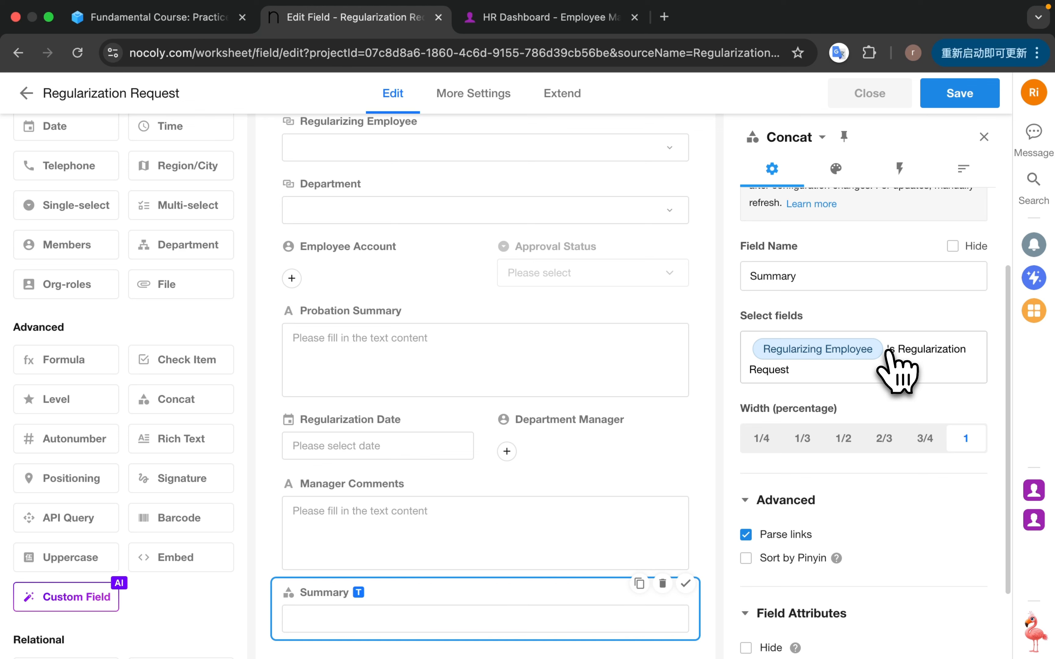
scroll(888, 352, up, 1)
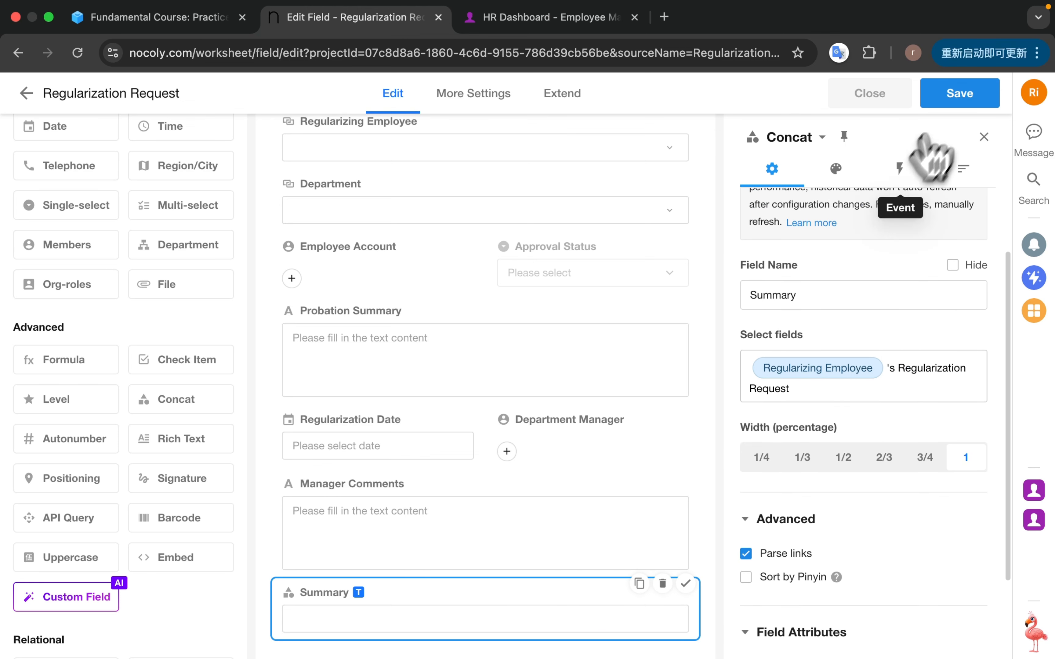
click(960, 101)
click(880, 101)
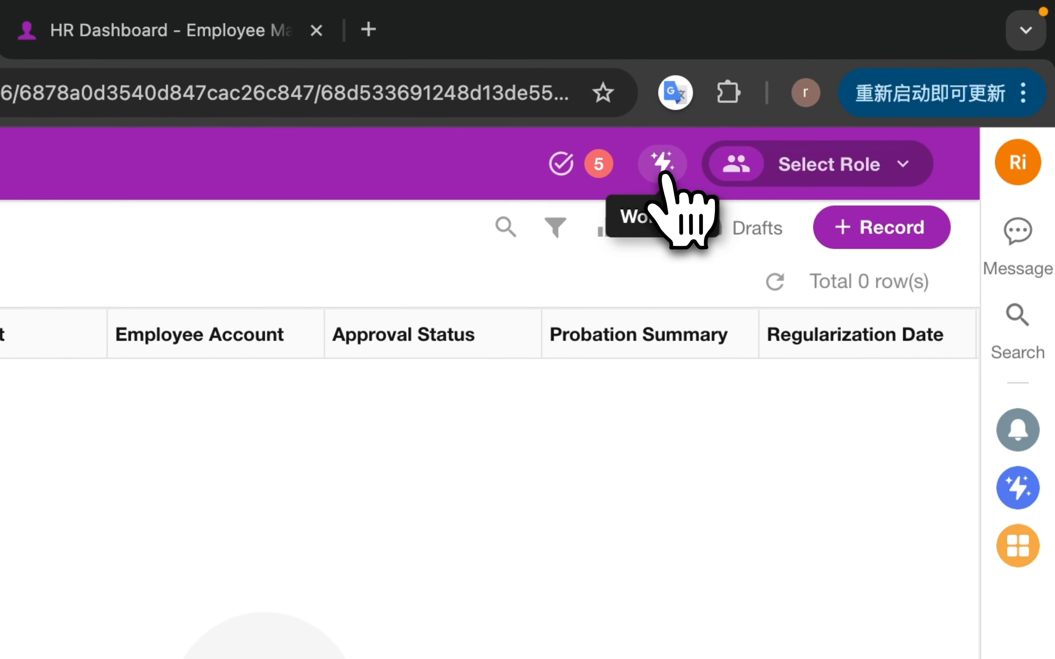
- Create a new workflow triggered by a date field and open its trigger node's settings
click(663, 174)
click(920, 98)
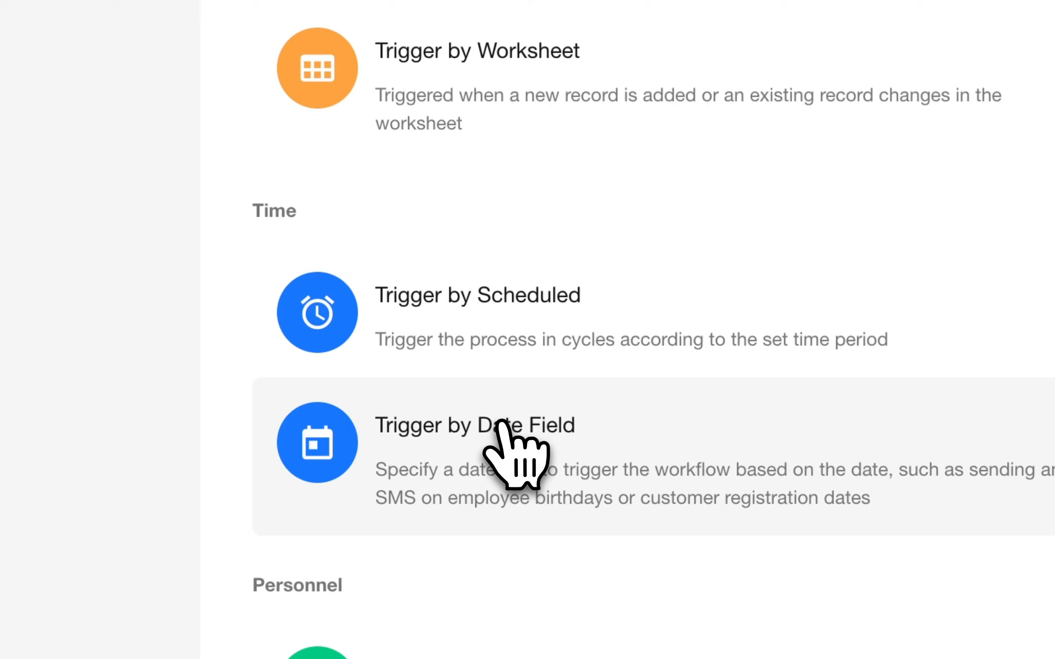
click(431, 479)
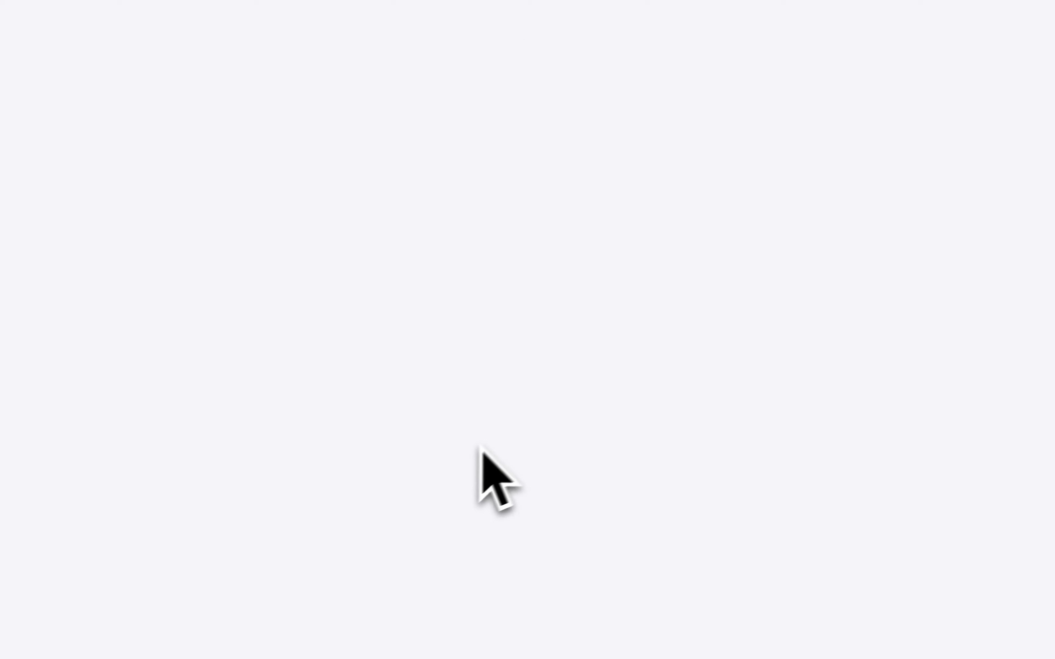
click(508, 258)
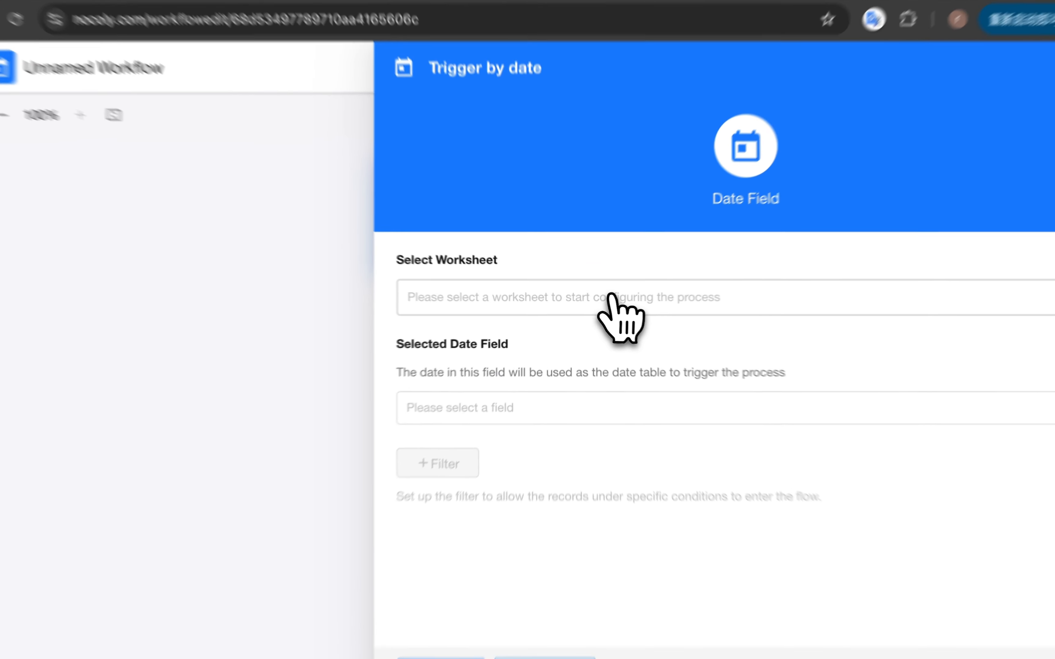
- Base the date trigger on the Employee Directory worksheet and its Expected Regularization Date field
click(617, 299)
click(519, 385)
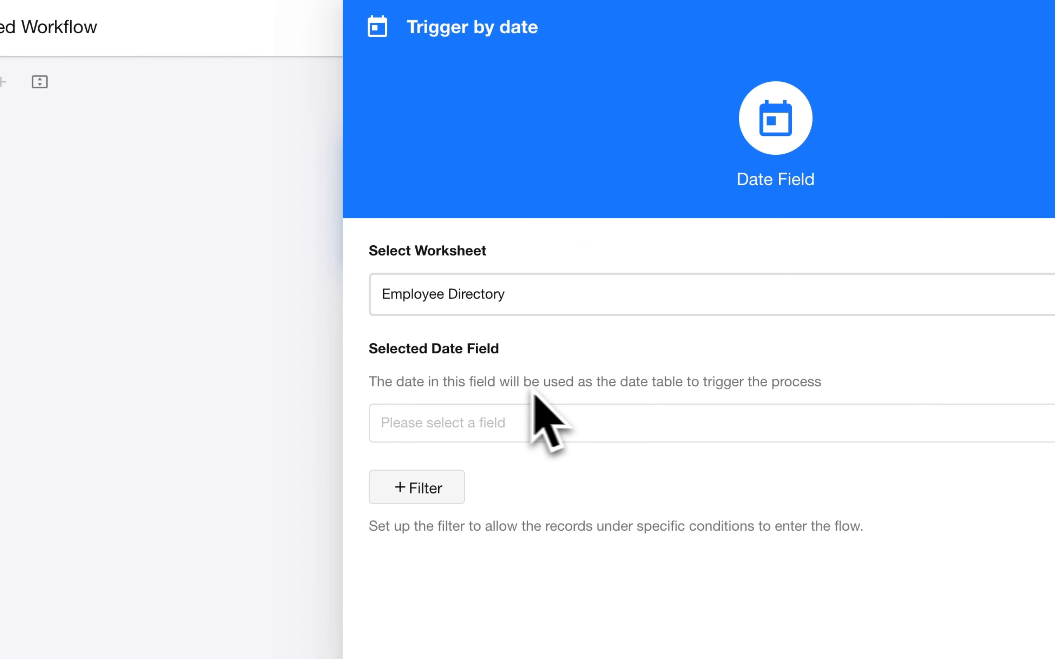
click(567, 423)
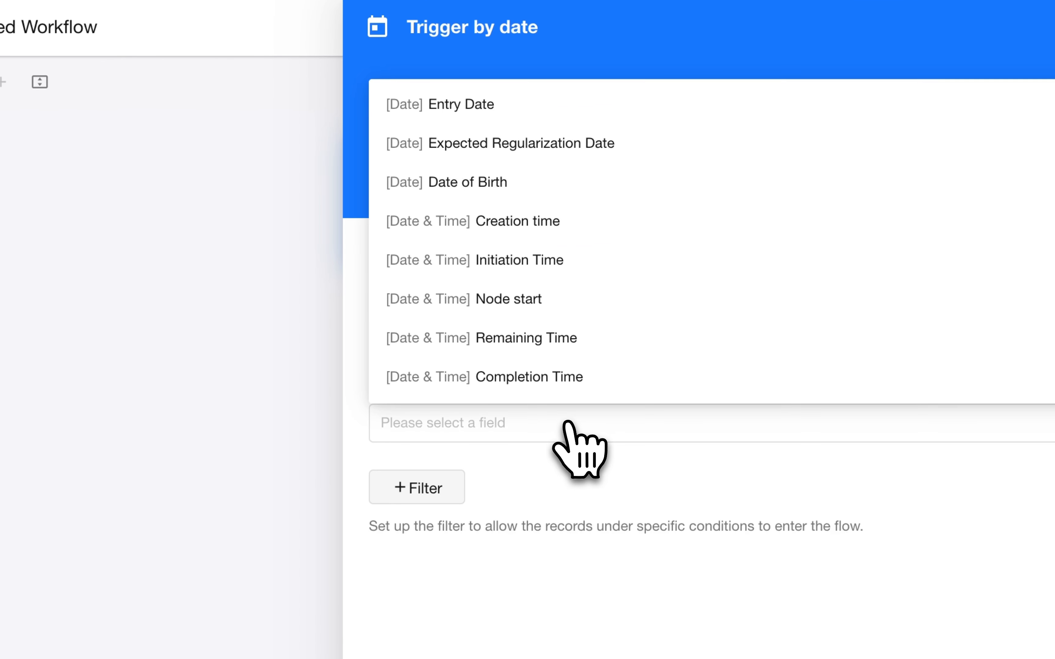
click(528, 155)
- Set the trigger's start execution time to 7 days before the date
scroll(580, 427, down, 3)
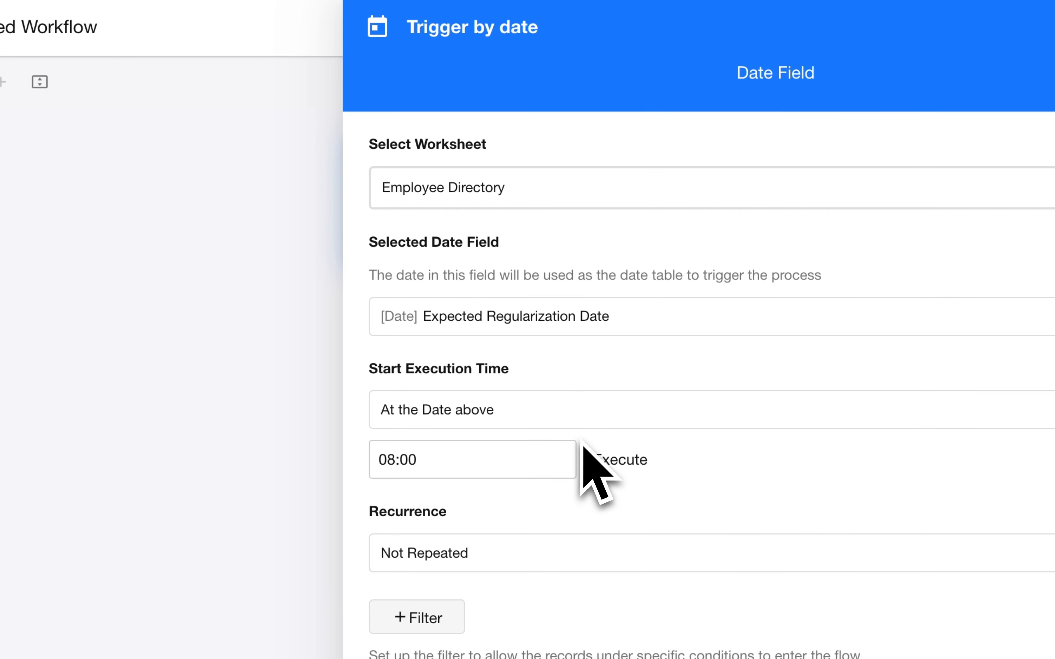
click(539, 415)
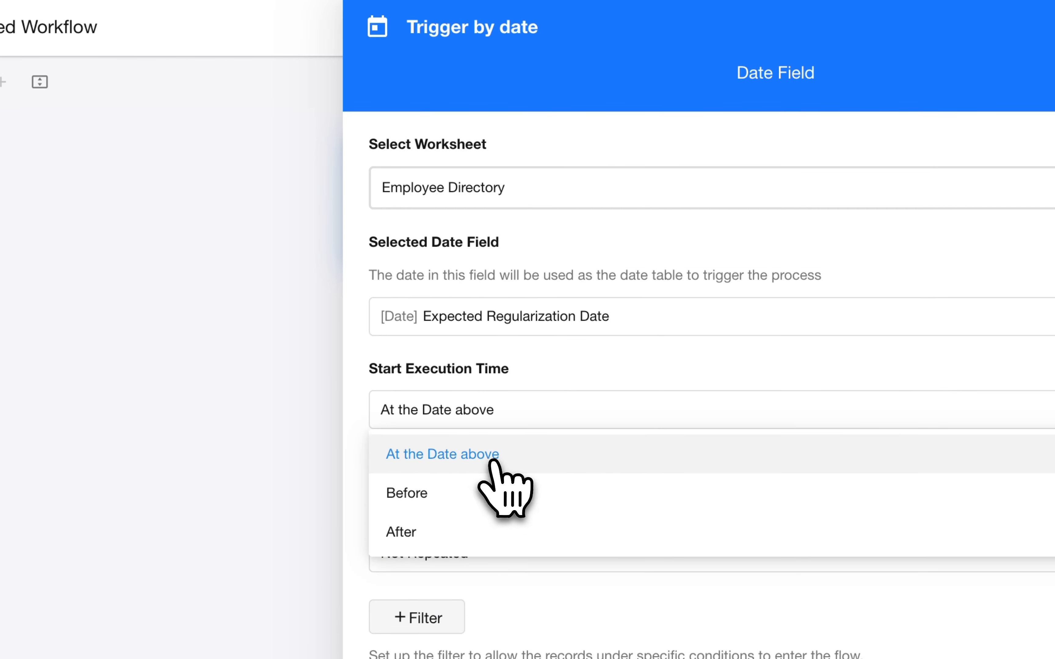
click(463, 498)
click(607, 388)
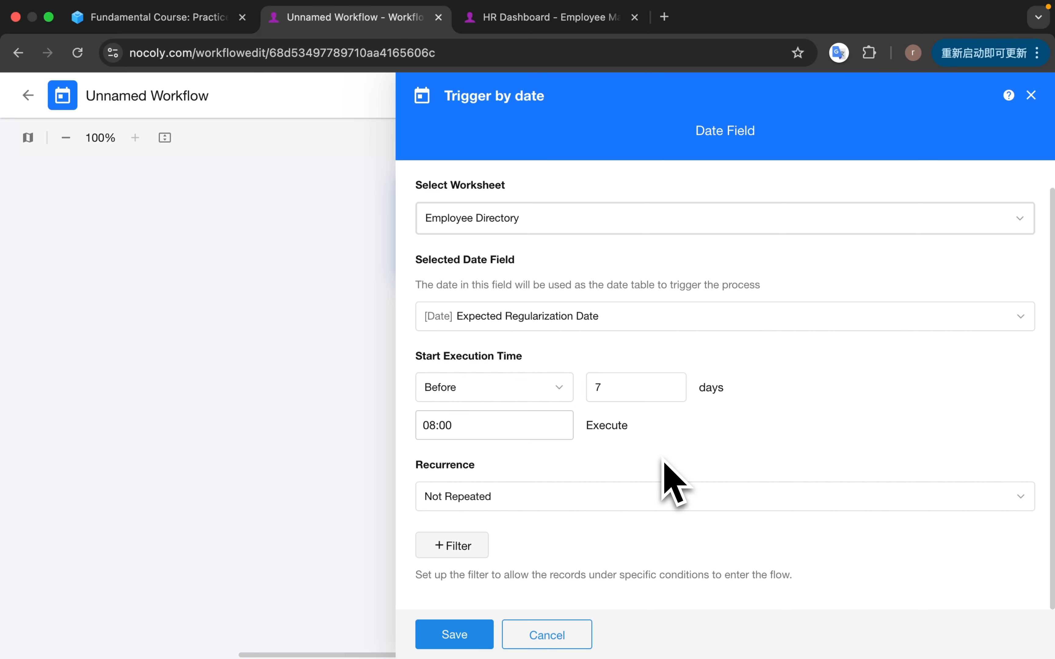
- Add the trigger condition Employment Status equals Probation and save the trigger node
click(453, 545)
scroll(588, 501, down, 3)
click(579, 462)
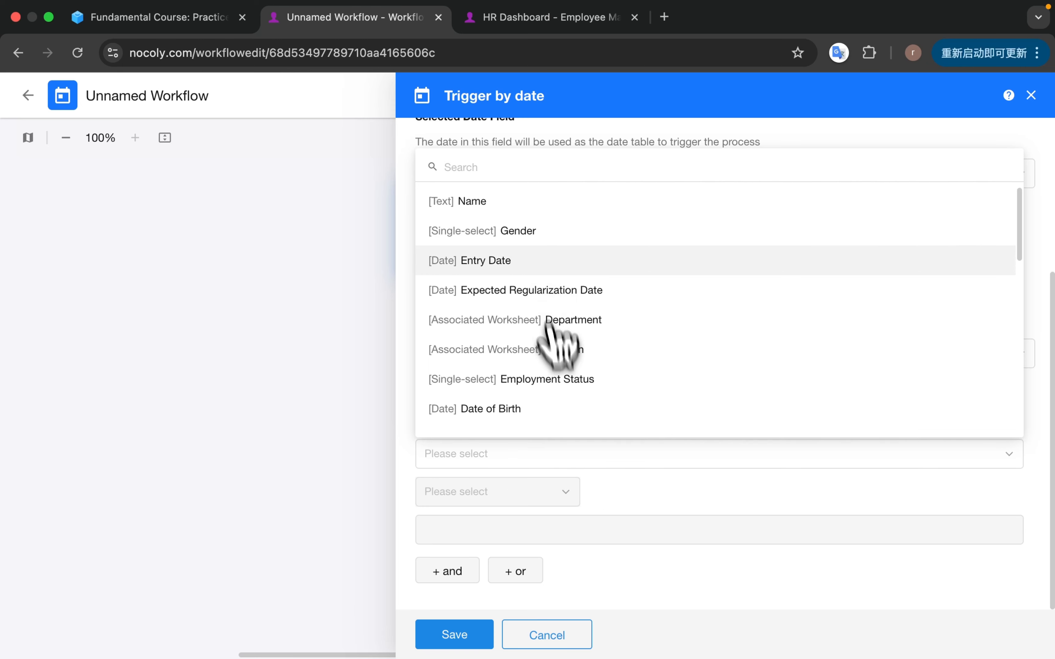
click(548, 380)
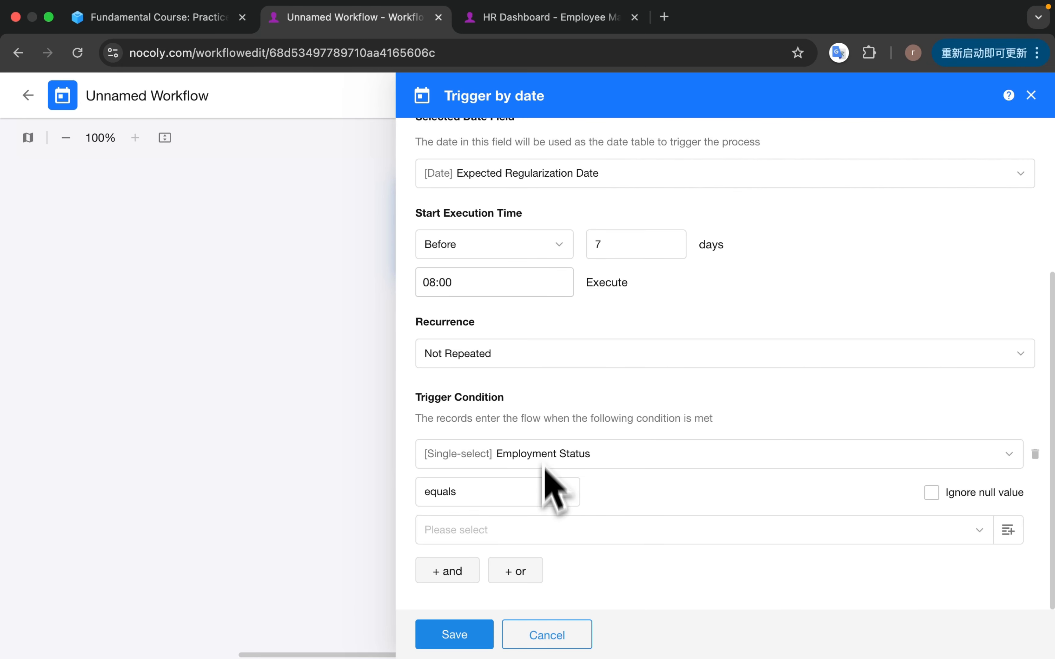
click(545, 536)
click(510, 436)
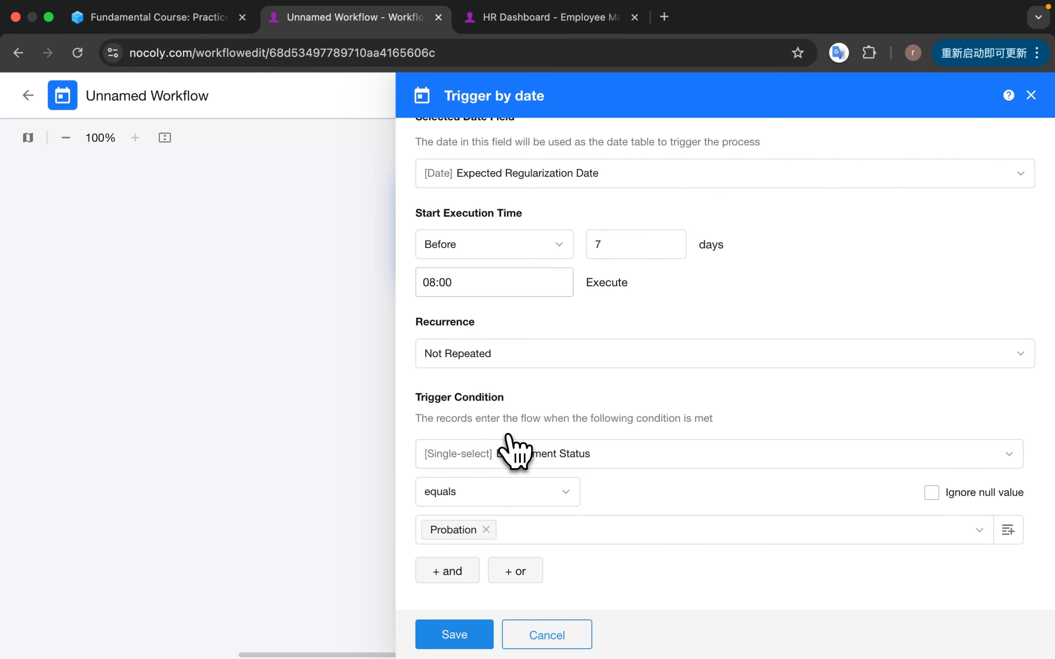
click(454, 635)
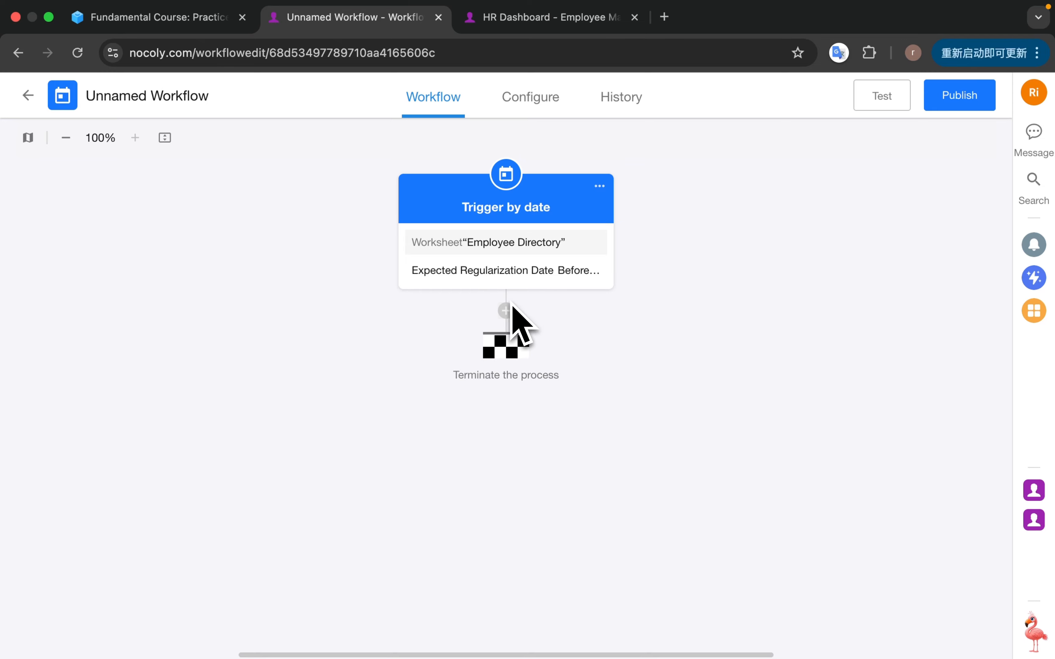
- Insert a node after the date trigger that gets the associated records as single data
click(506, 310)
click(664, 257)
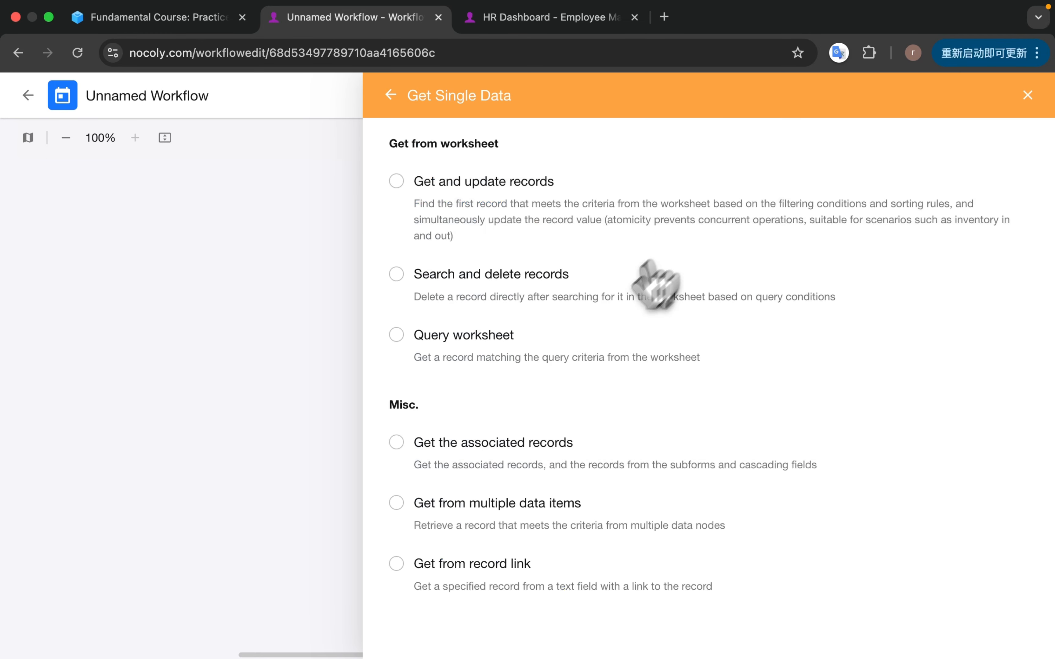
click(416, 465)
click(553, 418)
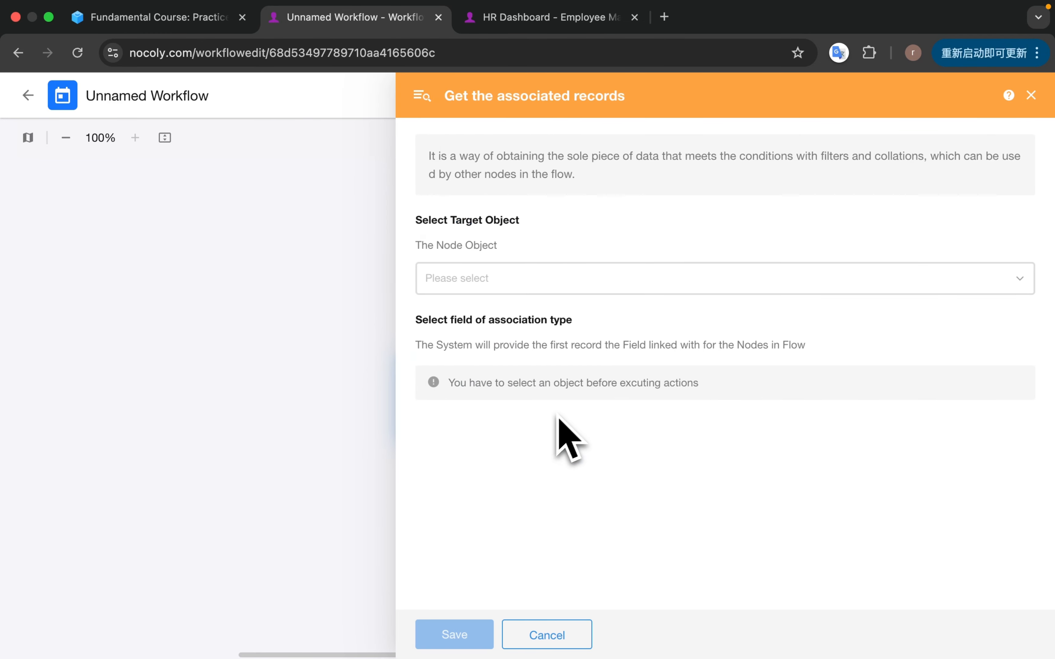
- Make the associated-records node fetch the Department record linked to the Trigger by date employee and save the node
click(668, 278)
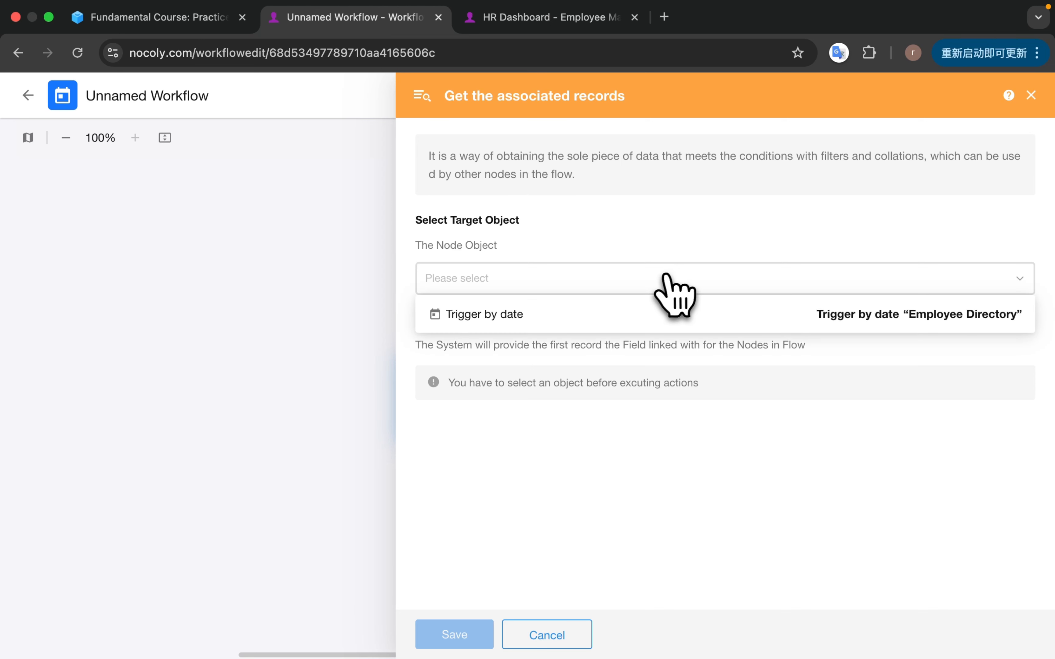
click(634, 316)
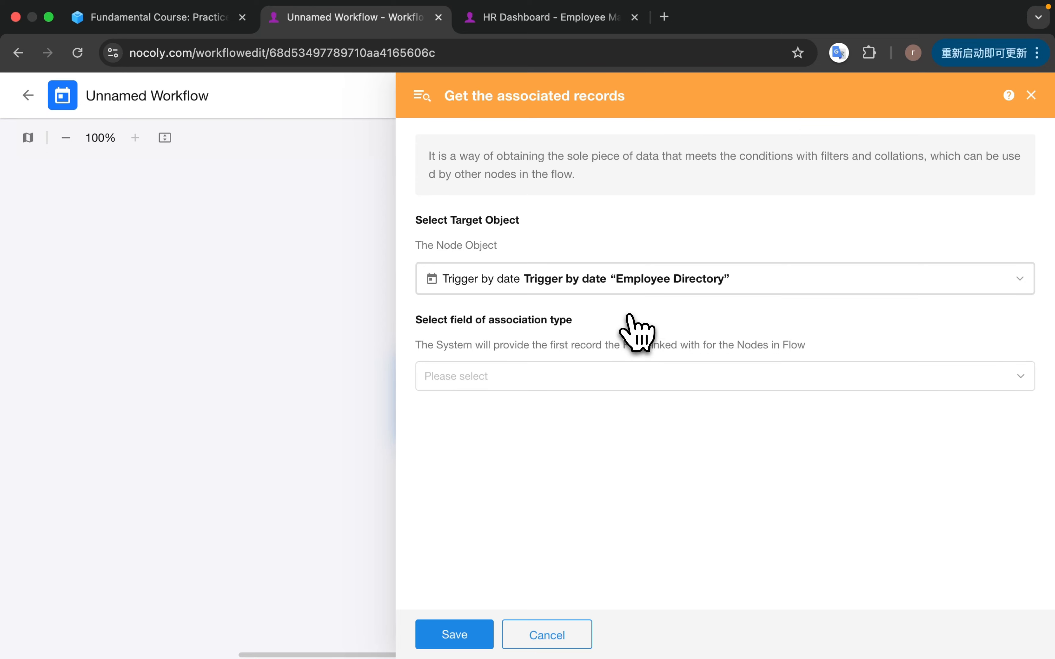
click(566, 377)
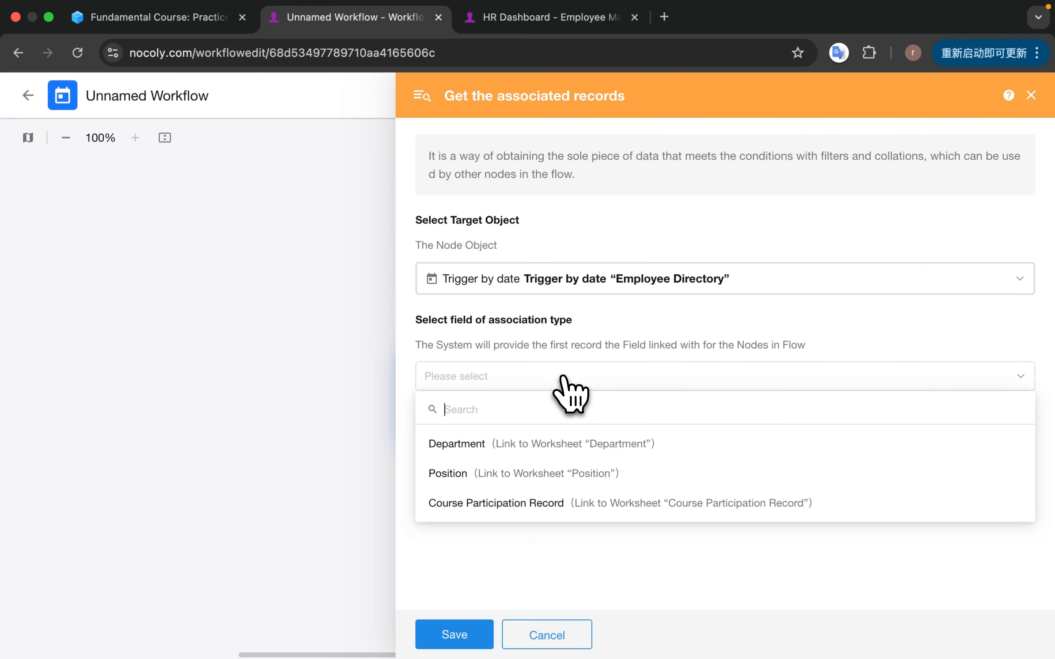
click(518, 445)
scroll(529, 479, down, 1)
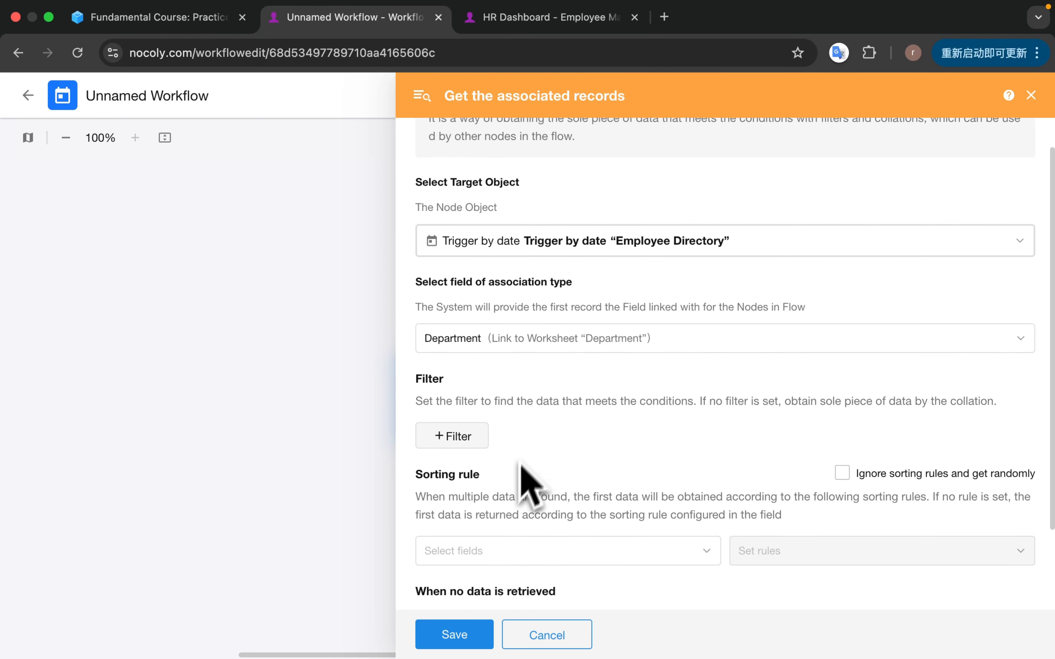
click(454, 635)
- Insert an Add Record node after the associated-records node and target it at the Regularization Request worksheet
click(478, 500)
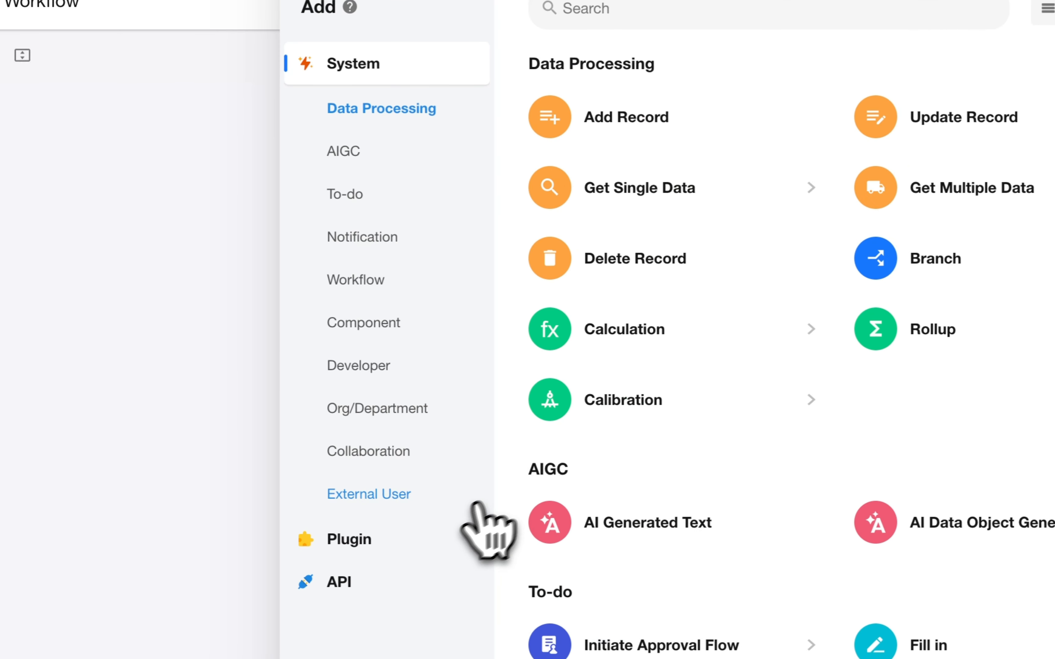
click(665, 144)
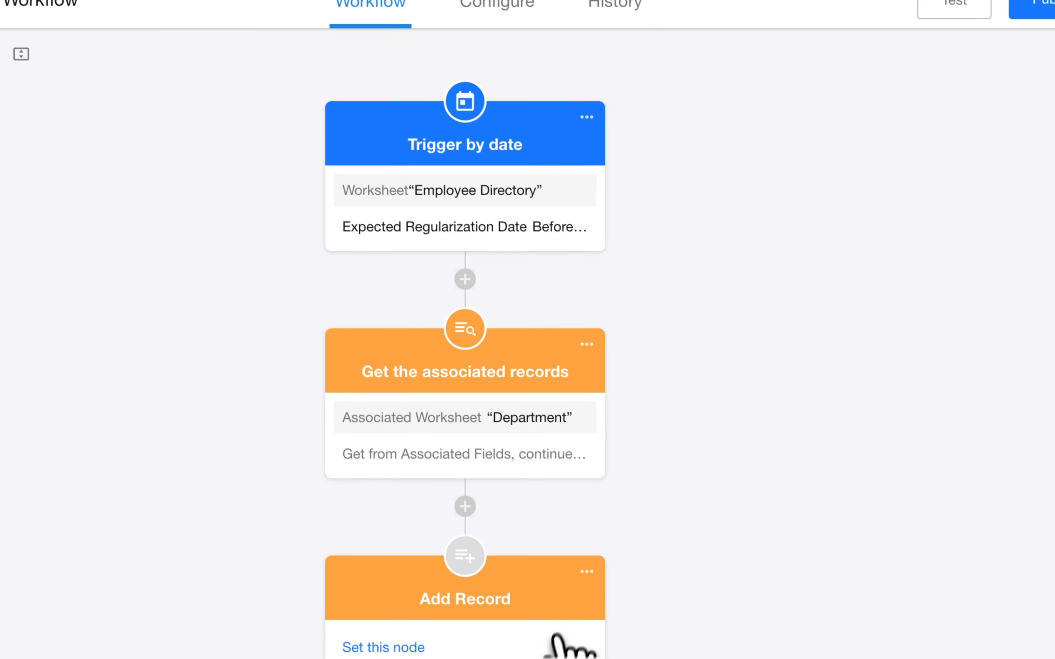
click(571, 645)
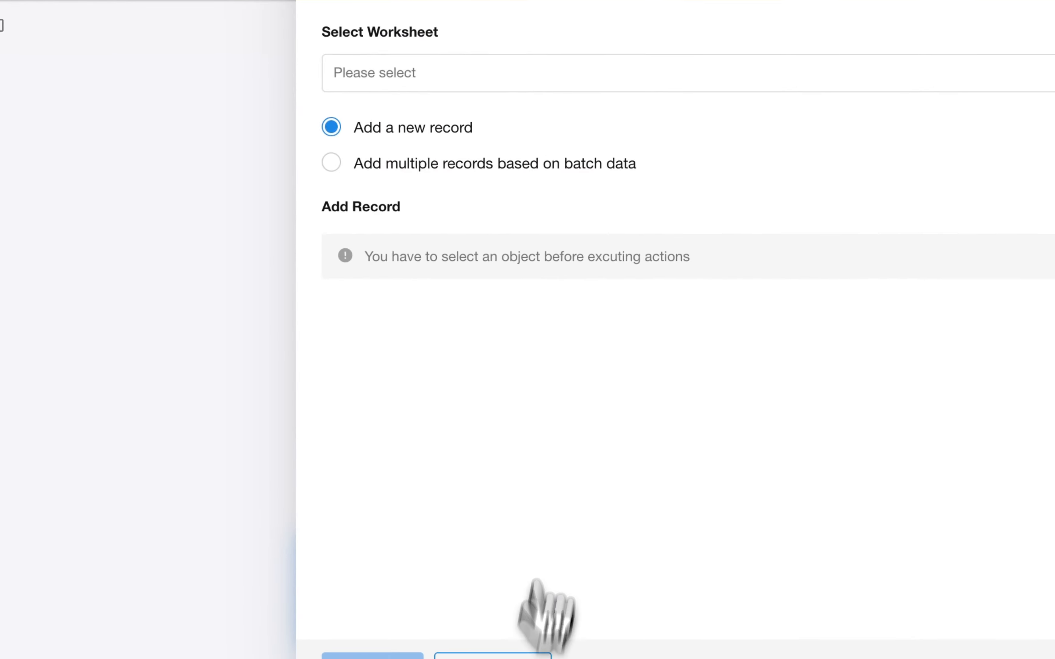
click(585, 159)
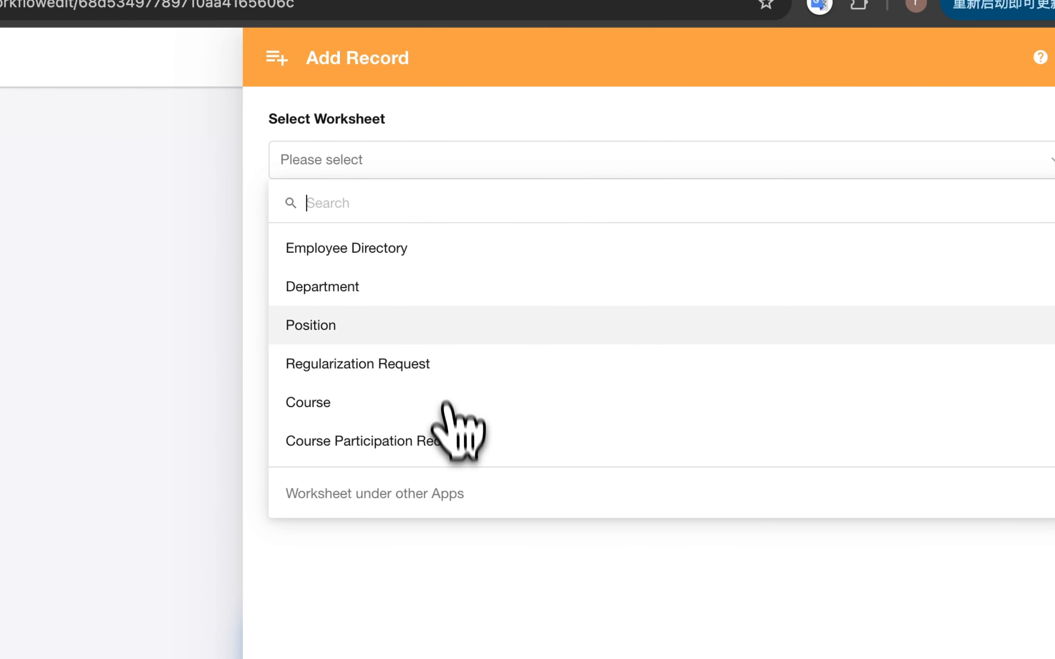
click(431, 363)
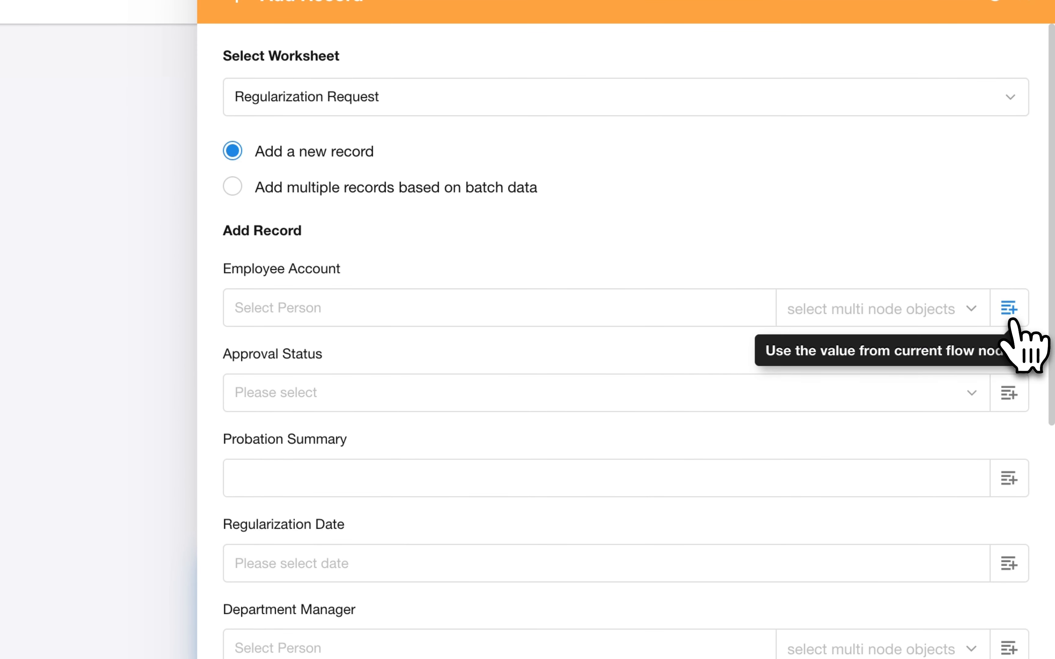
- Fill the new record's Employee Account from the trigger's Employee Account and set Approval Status to Draft
click(1009, 309)
click(458, 414)
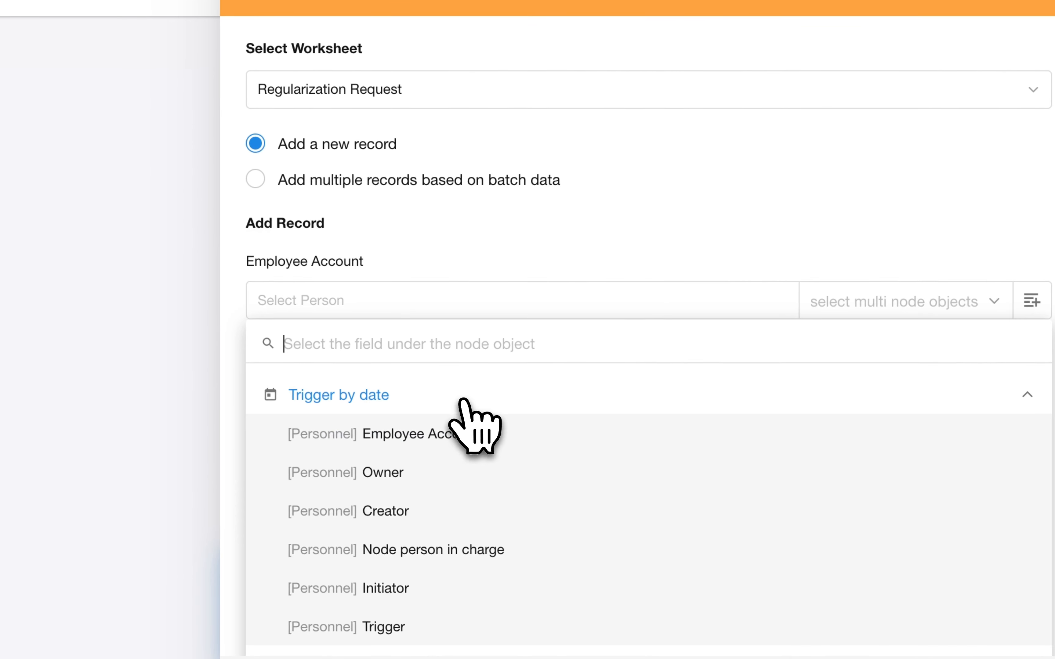
click(422, 441)
scroll(632, 384, down, 2)
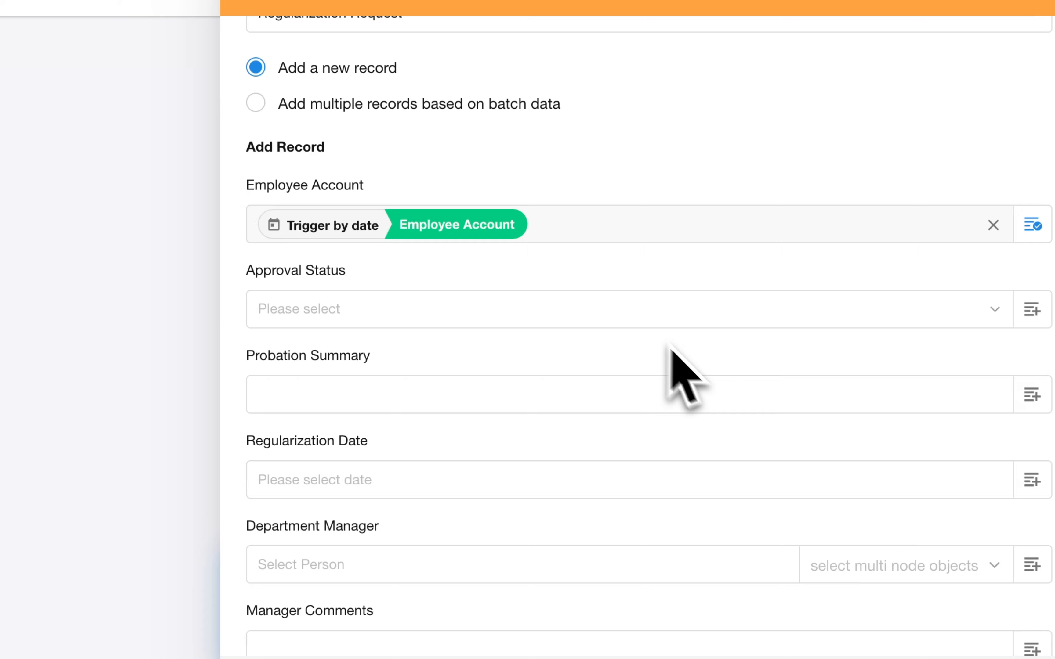
click(631, 318)
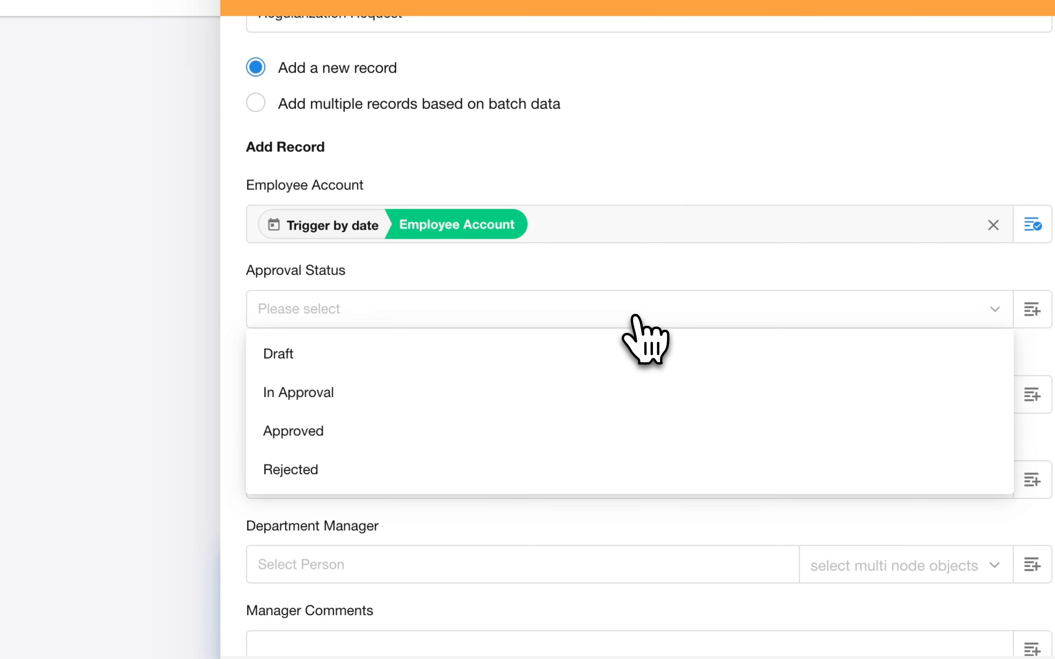
click(436, 354)
- Fill the new record's Regularization Date with the trigger's Expected Regularization Date
scroll(691, 361, down, 1)
scroll(697, 371, down, 3)
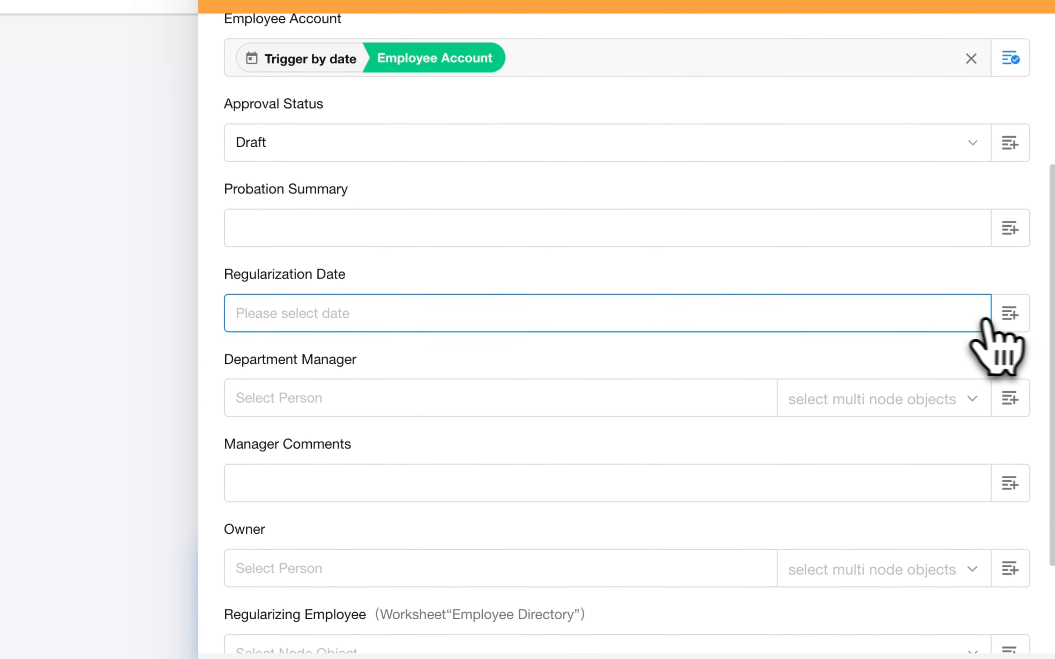
click(1008, 316)
click(456, 407)
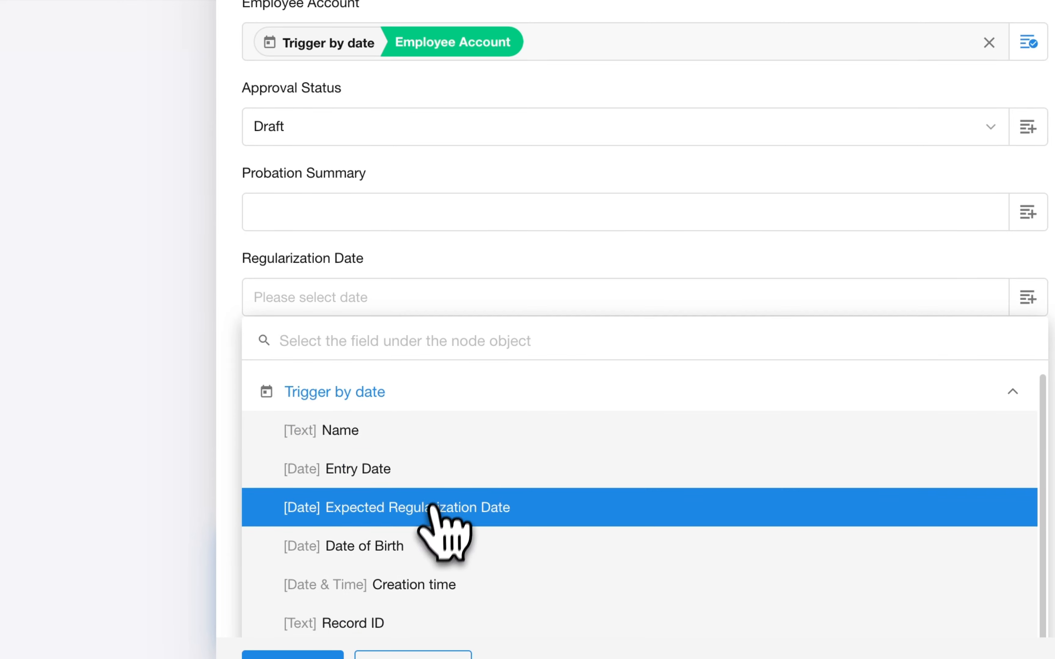
click(435, 508)
- Fill the new record's Department Manager with the Department Manager from the associated-records node
scroll(617, 412, down, 2)
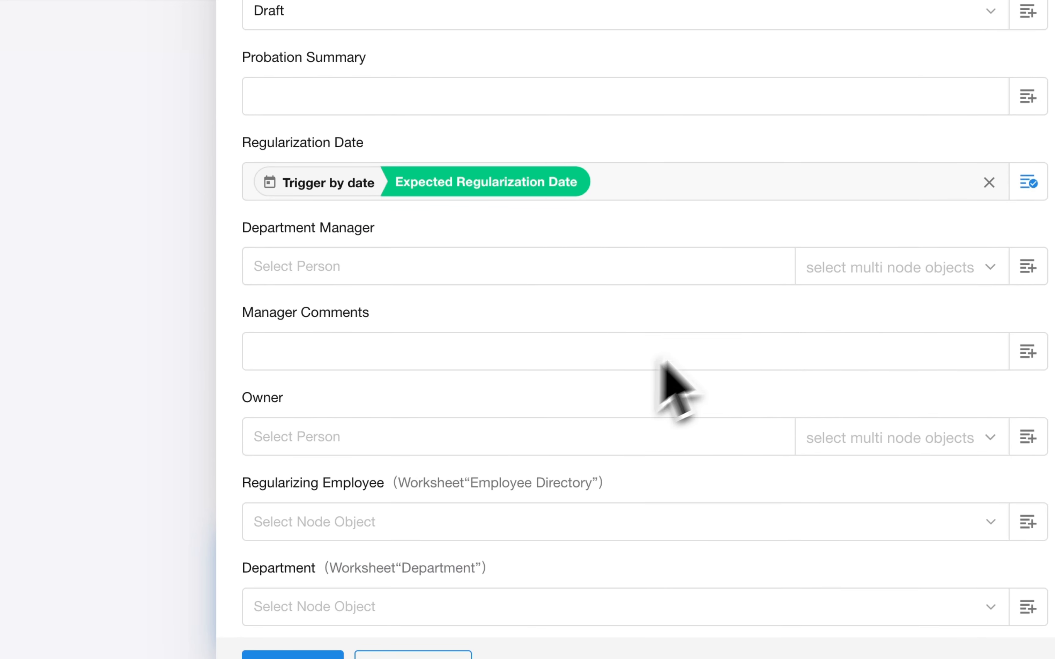
click(1028, 267)
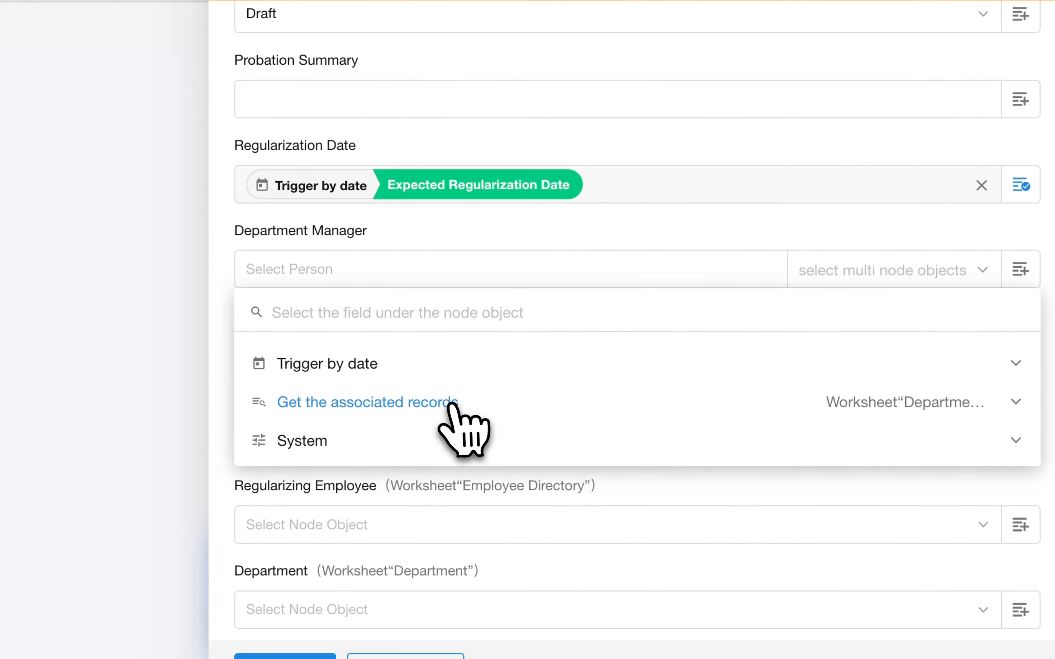
click(465, 418)
click(430, 456)
- Set the new record's Owner to the trigger's Employee Account
scroll(610, 384, down, 1)
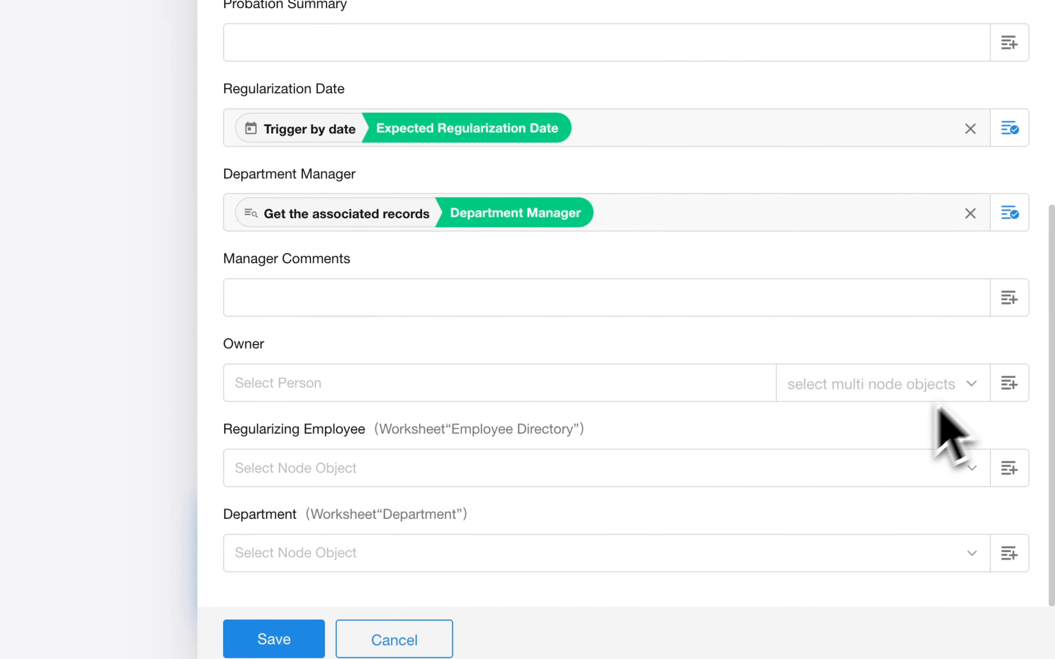
click(1009, 383)
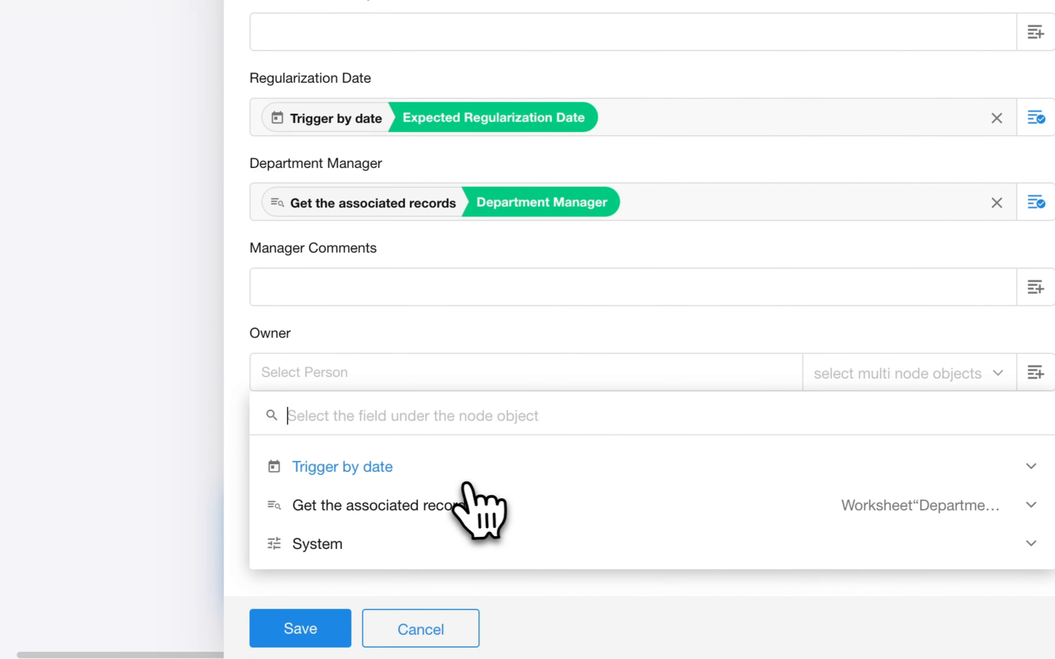
click(431, 475)
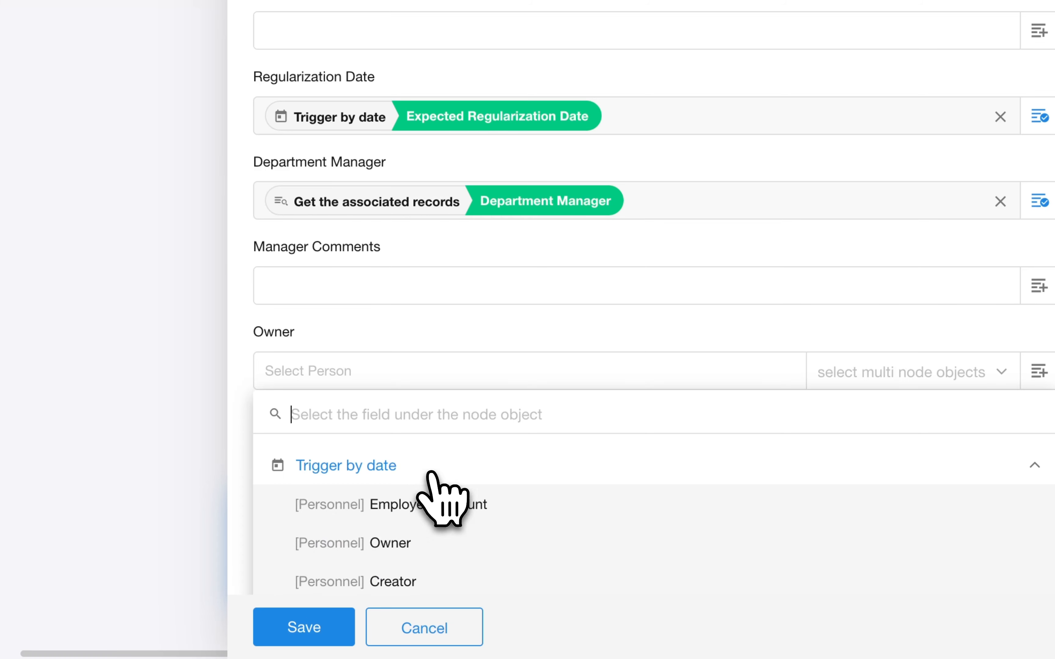
click(436, 501)
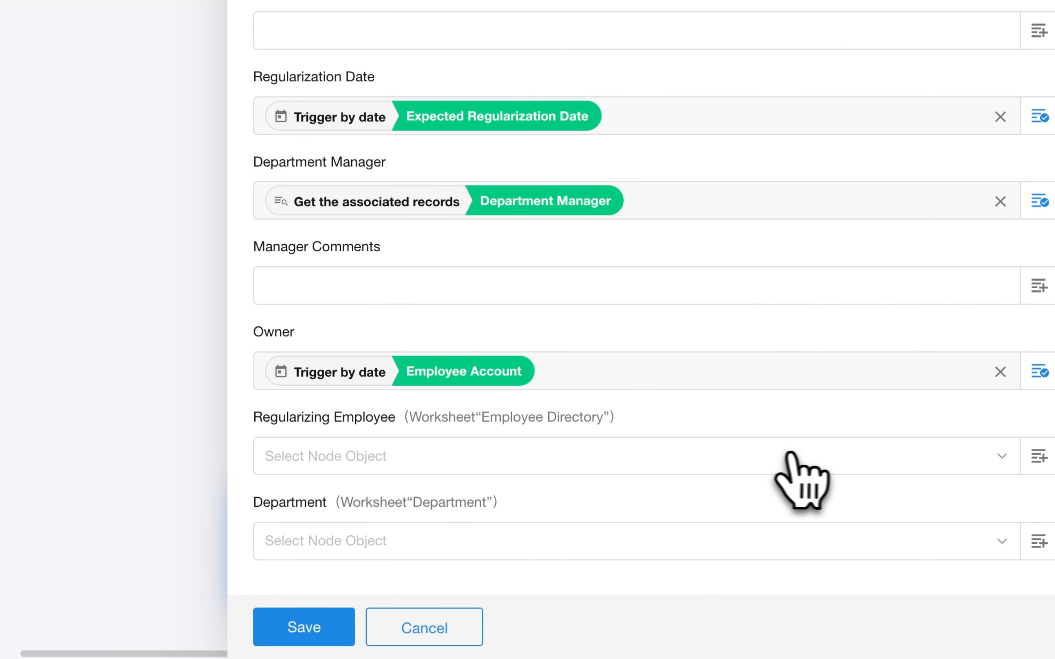
- Link Regularizing Employee to the trigger record and Department to the associated-records node, and save the Add Record node
click(803, 456)
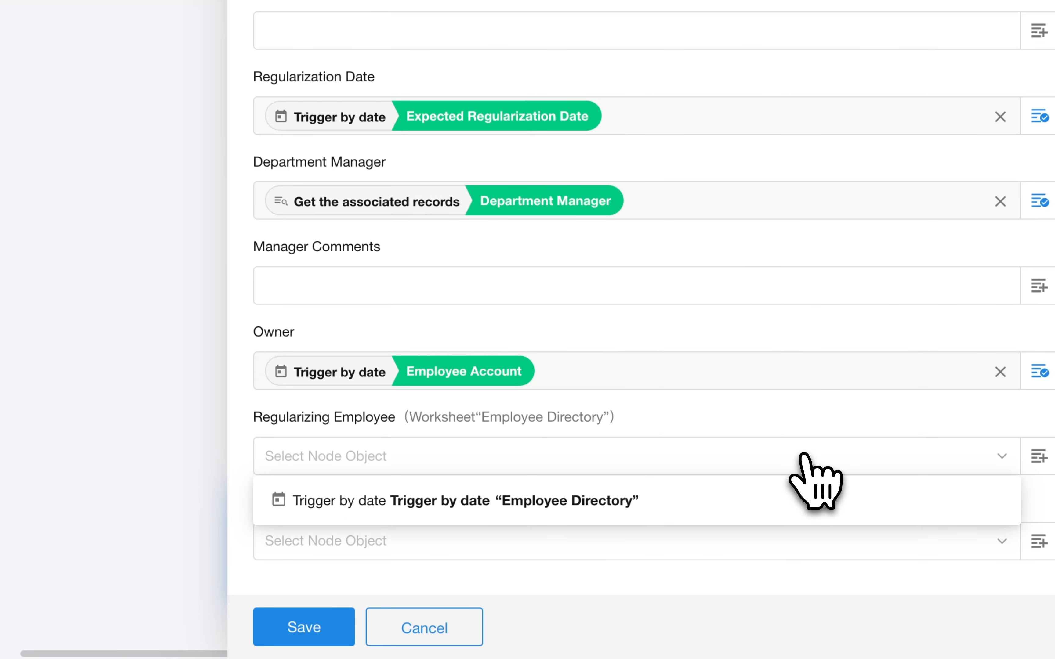
click(621, 494)
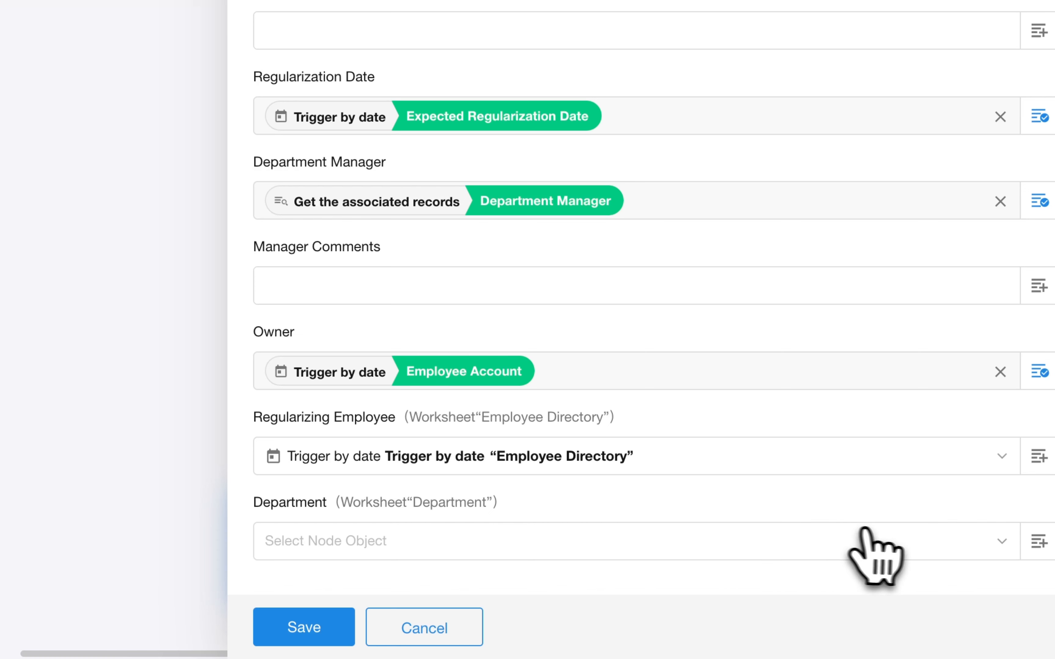
click(943, 540)
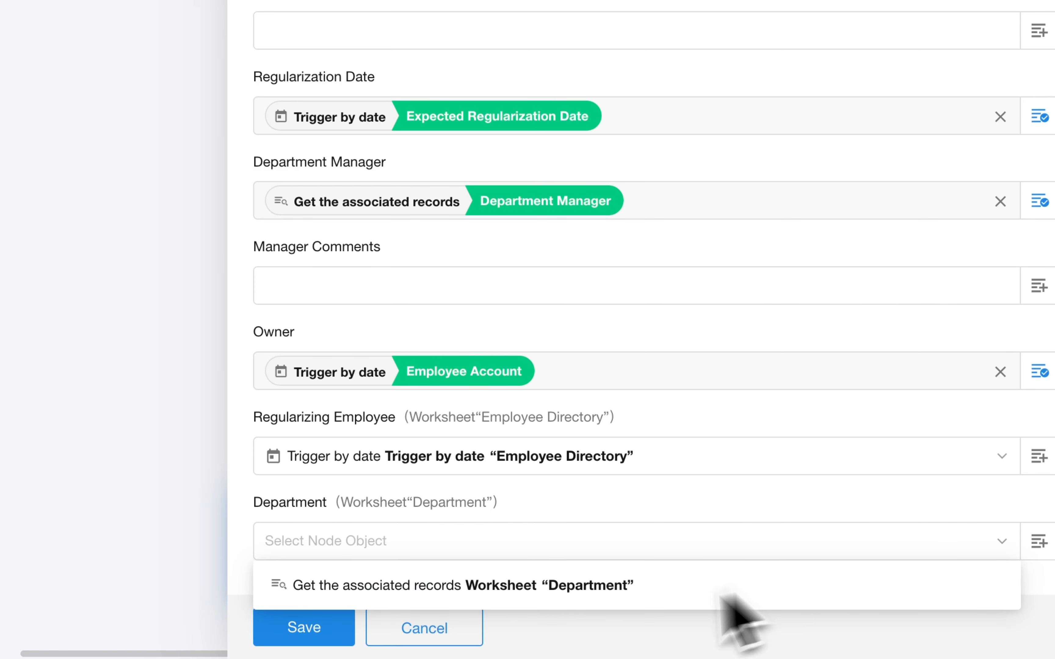
click(562, 586)
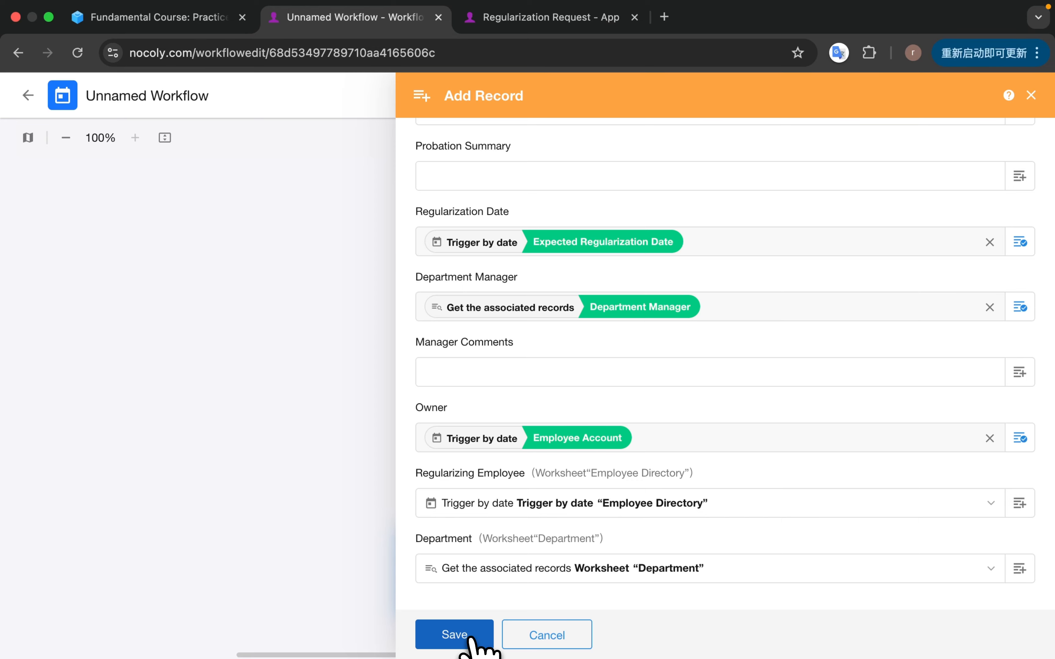
click(470, 637)
- Insert a CC node after the Add Record node and open its settings
click(506, 479)
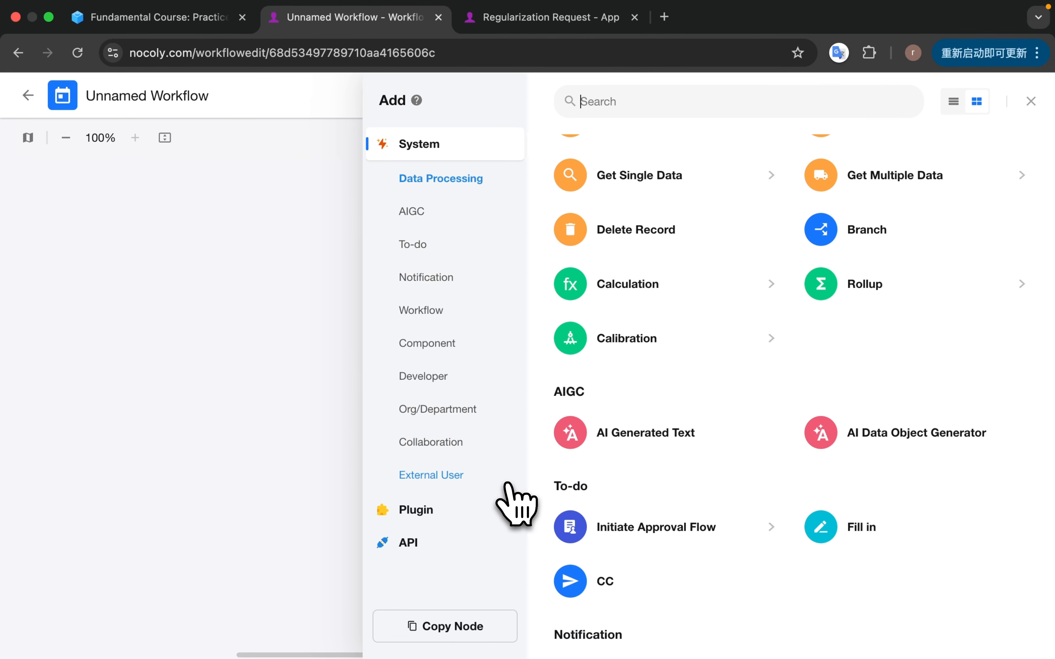
click(601, 582)
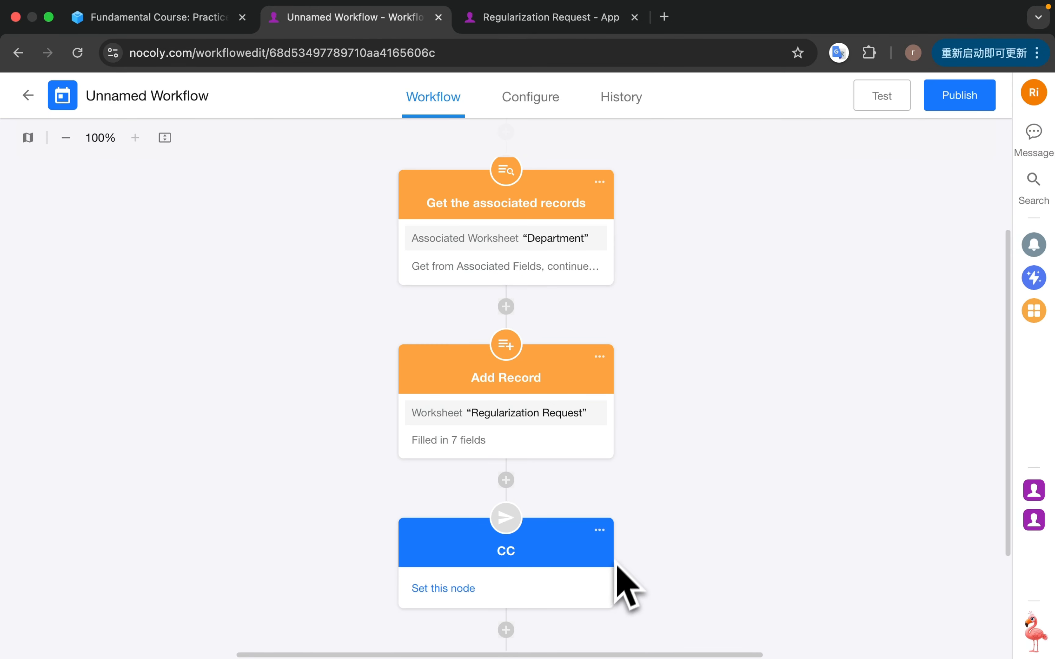
scroll(644, 485, down, 3)
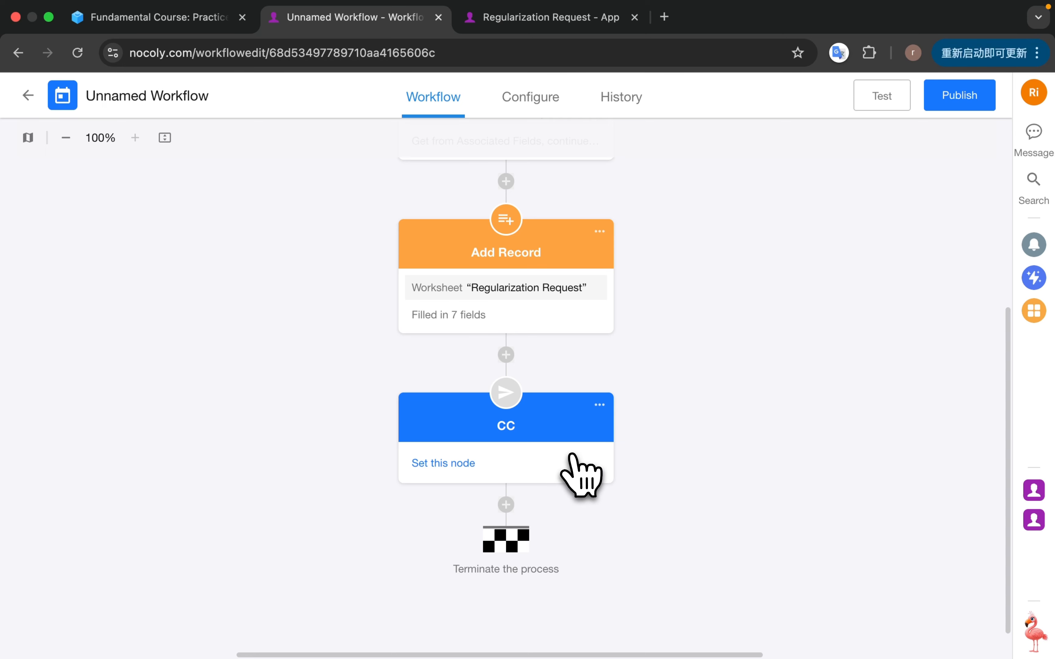
click(575, 456)
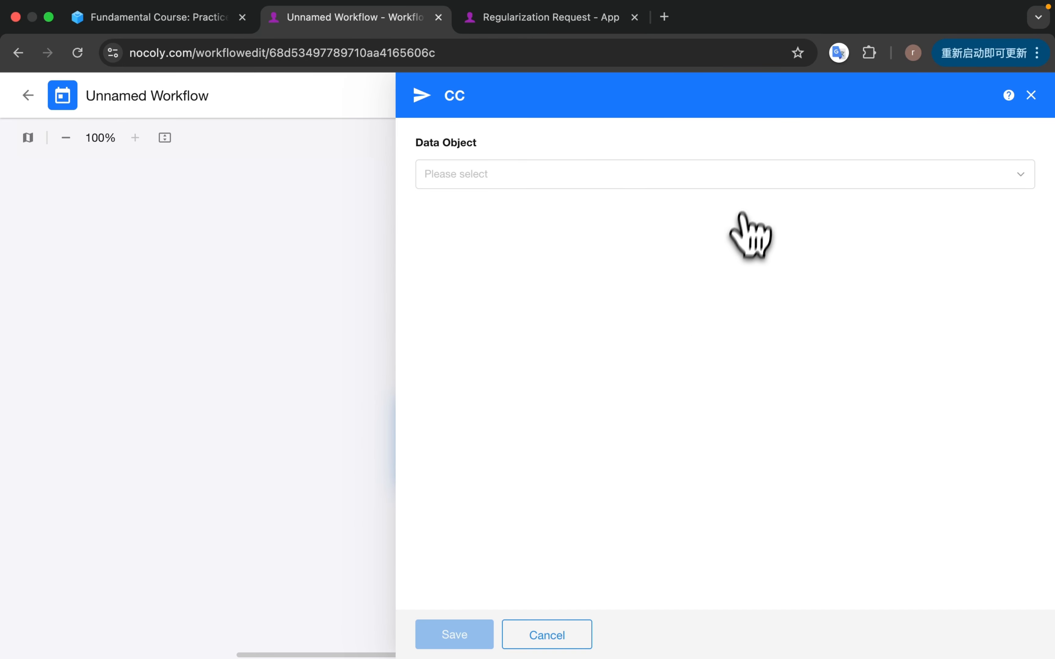
- Set the CC node's data object to the added Regularization Request record and its view to All
click(747, 183)
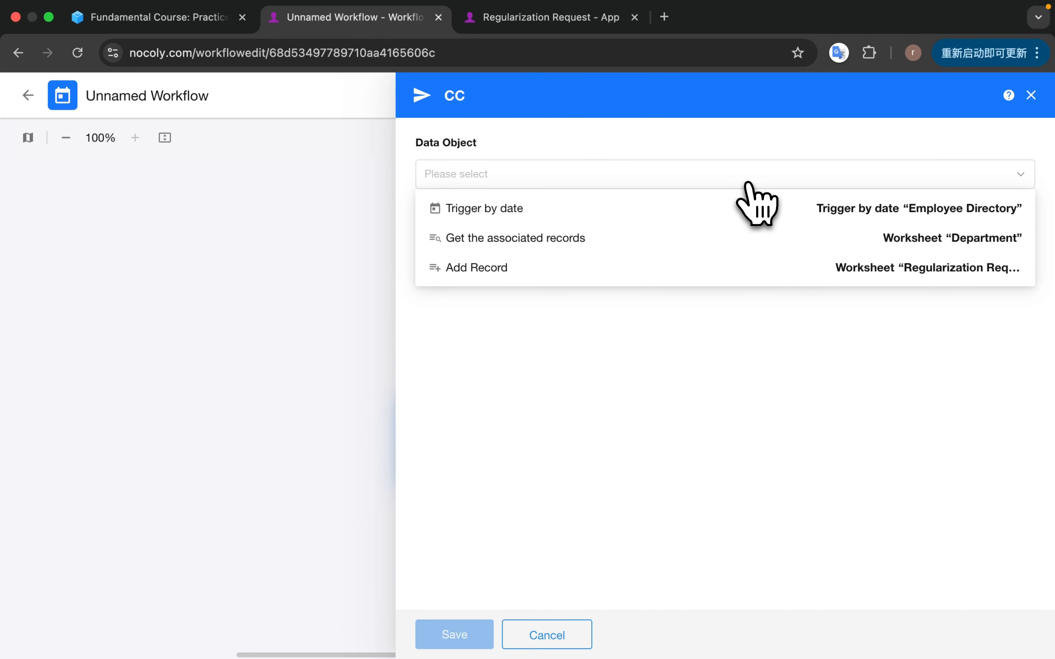
click(744, 267)
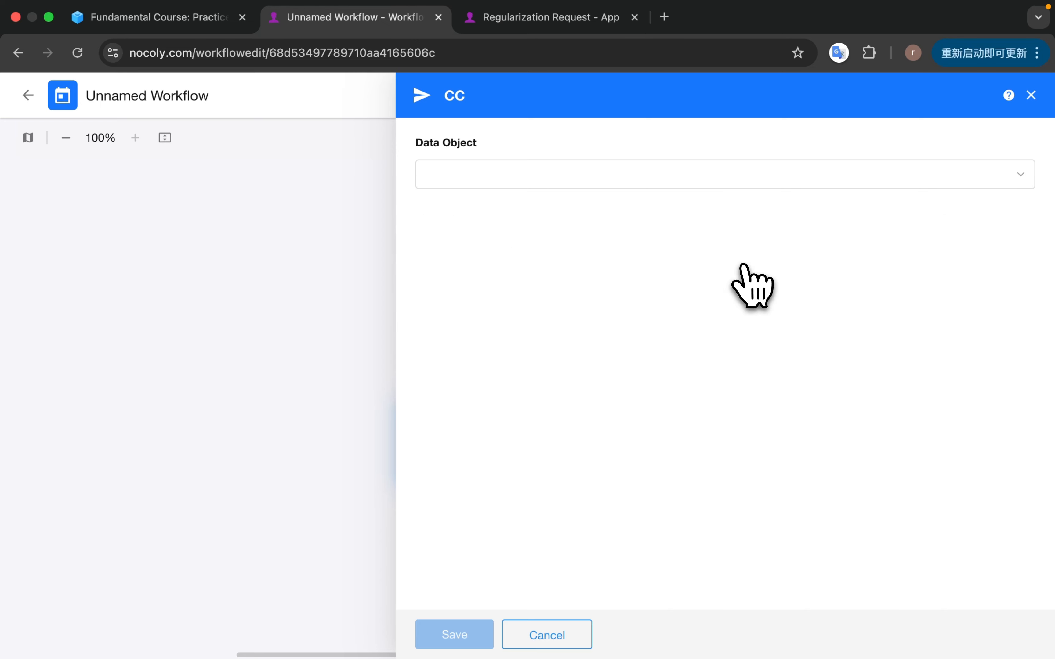
click(614, 264)
click(540, 299)
- Add the HR application role of the Employee Management app as a CC recipient
click(432, 340)
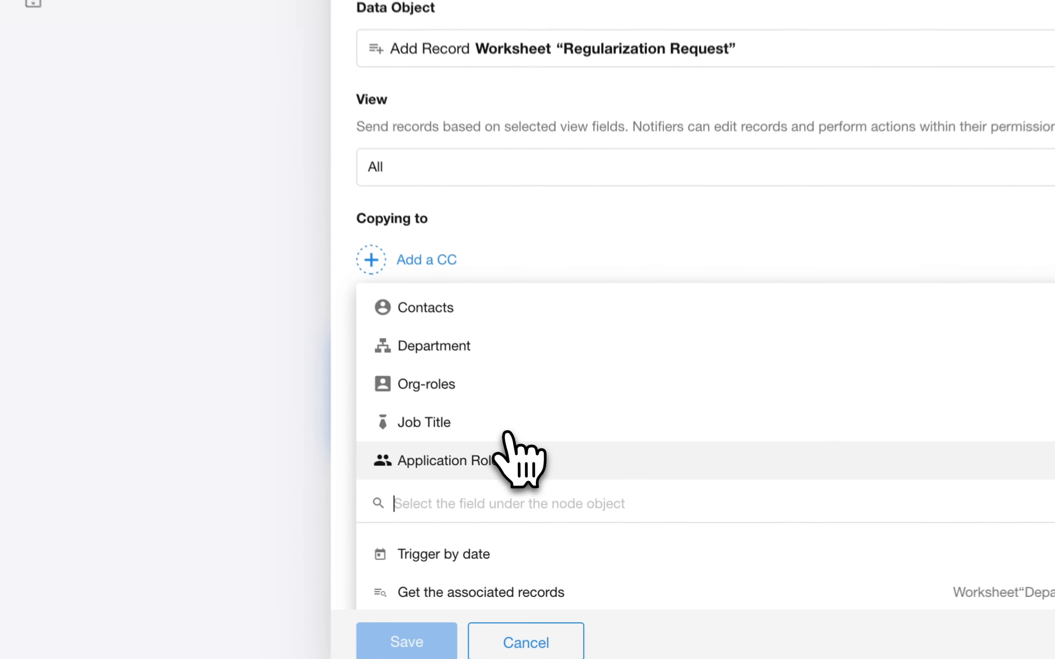
click(523, 492)
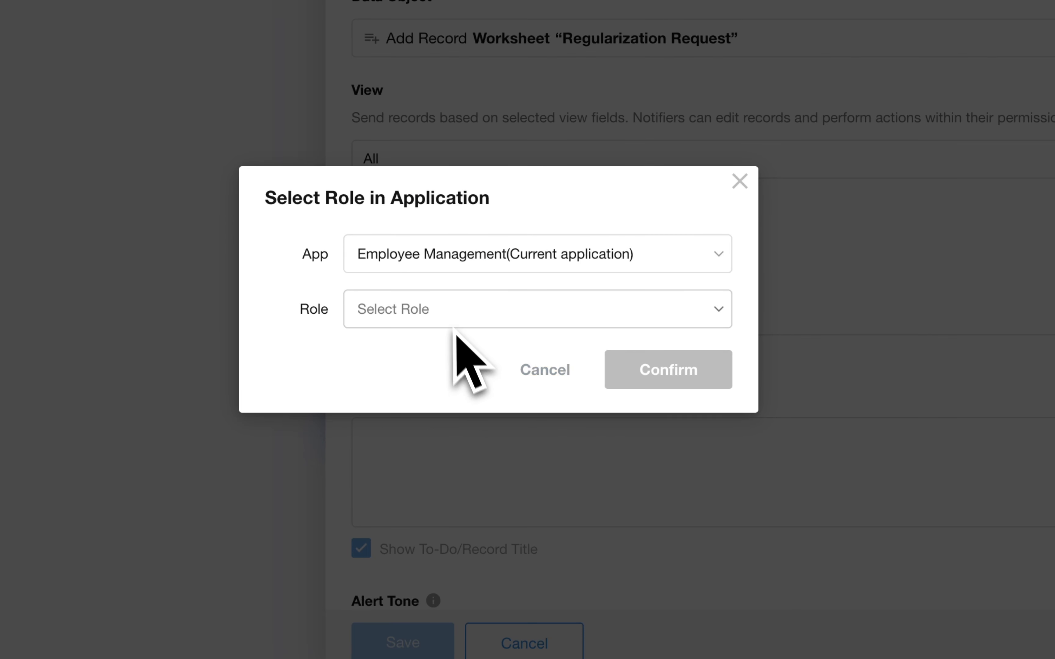
click(455, 324)
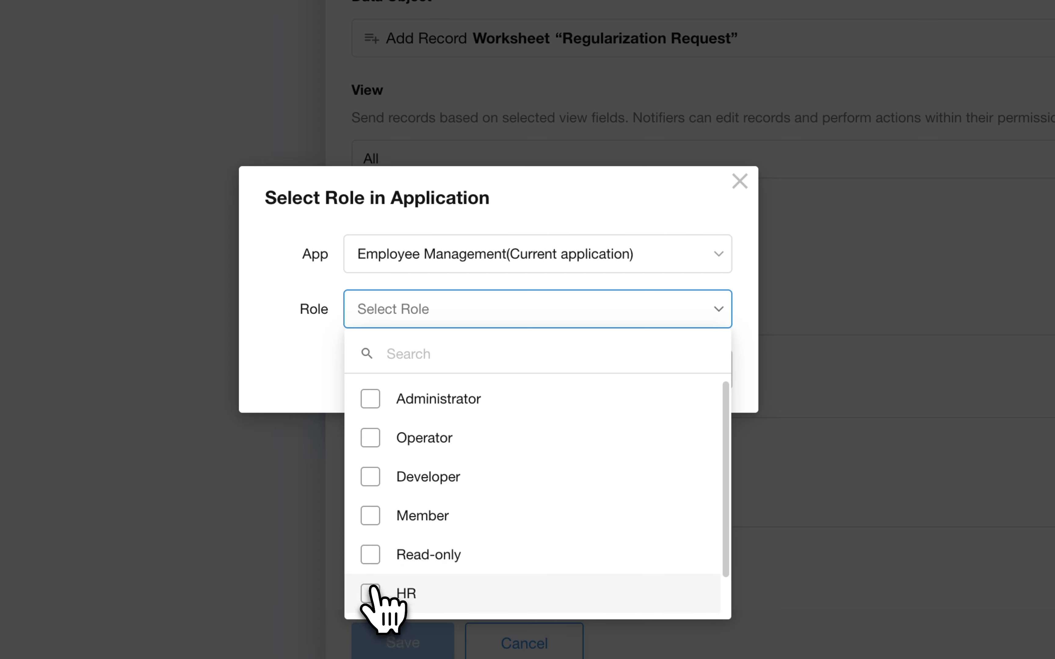
click(369, 594)
click(748, 366)
click(685, 400)
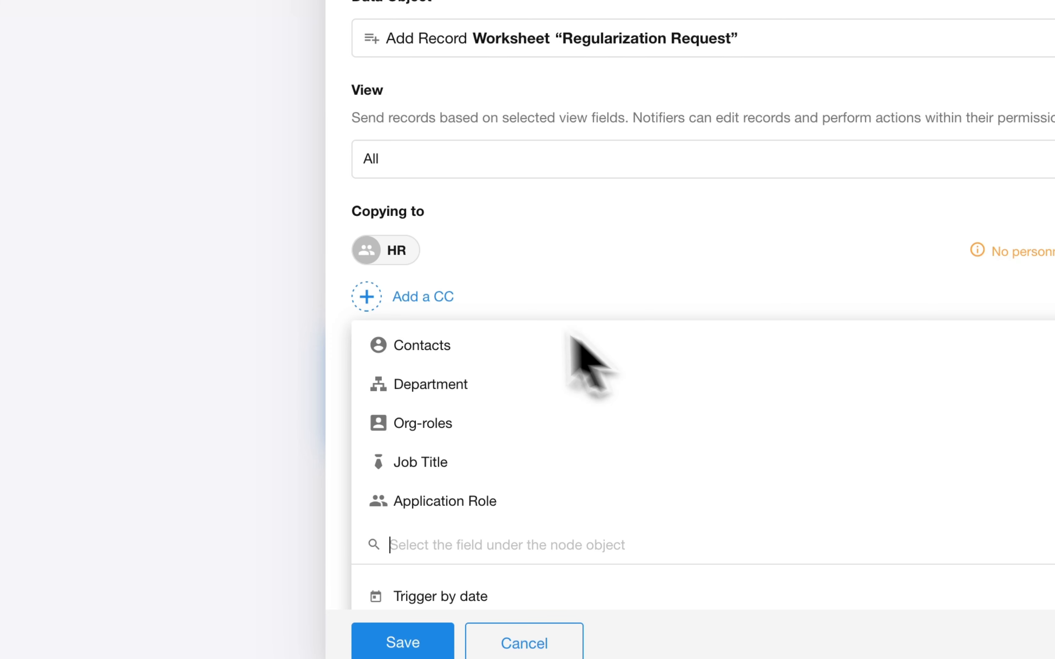
- Add the Employee Account from the Trigger by date node as a second CC recipient
scroll(554, 406, down, 4)
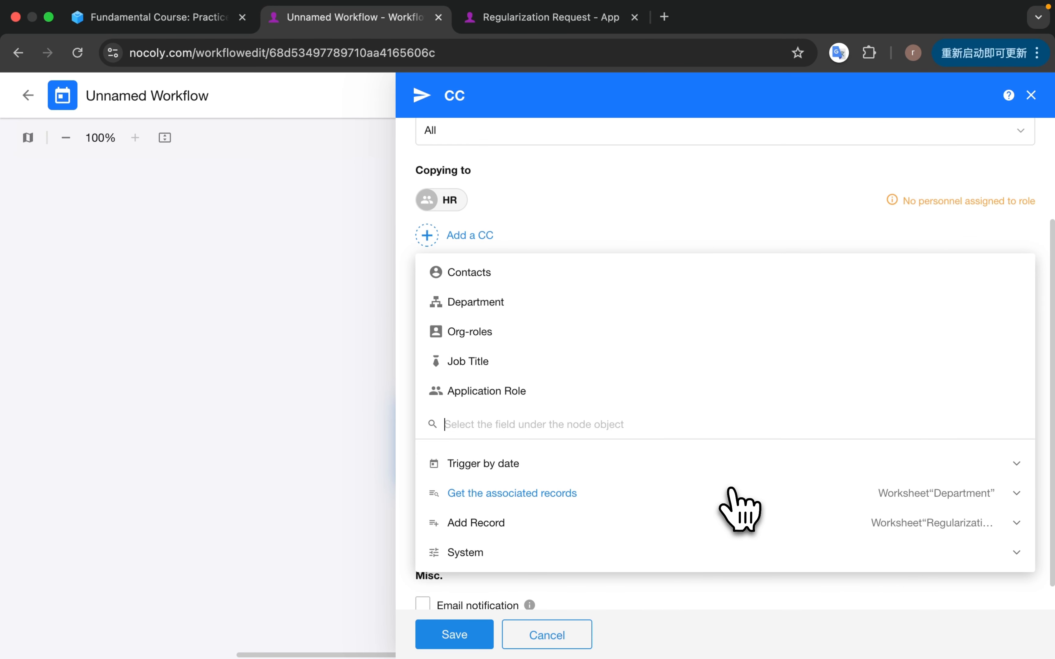
click(697, 470)
click(602, 497)
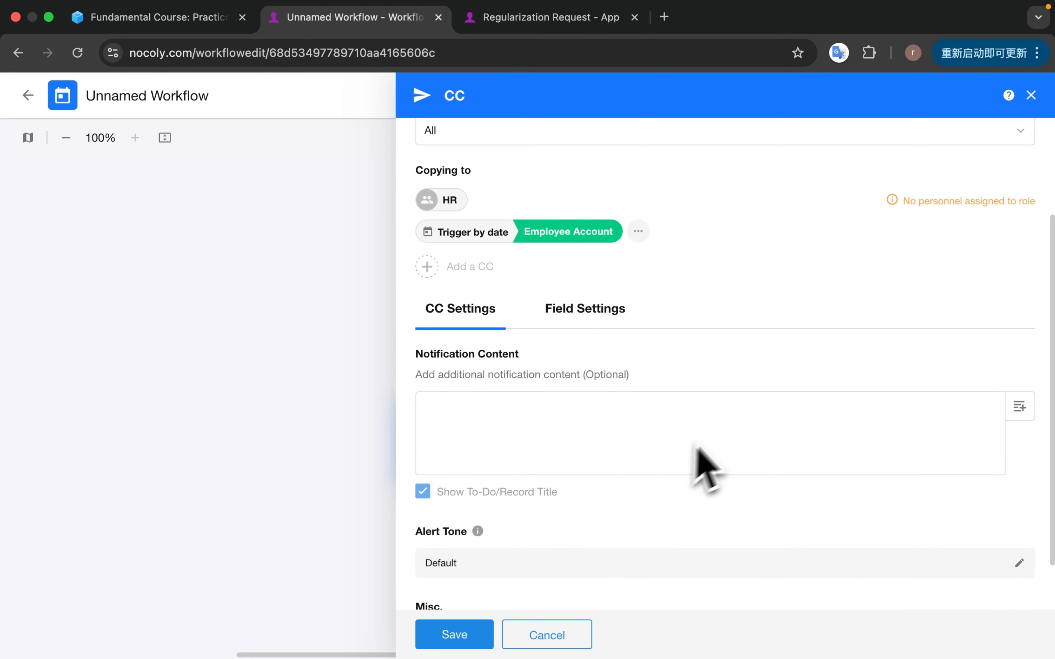
- Set the notification content to "In 7 days, it will be the expected regularization date for this employee, please pay attention!" and save the CC node
scroll(725, 431, down, 1)
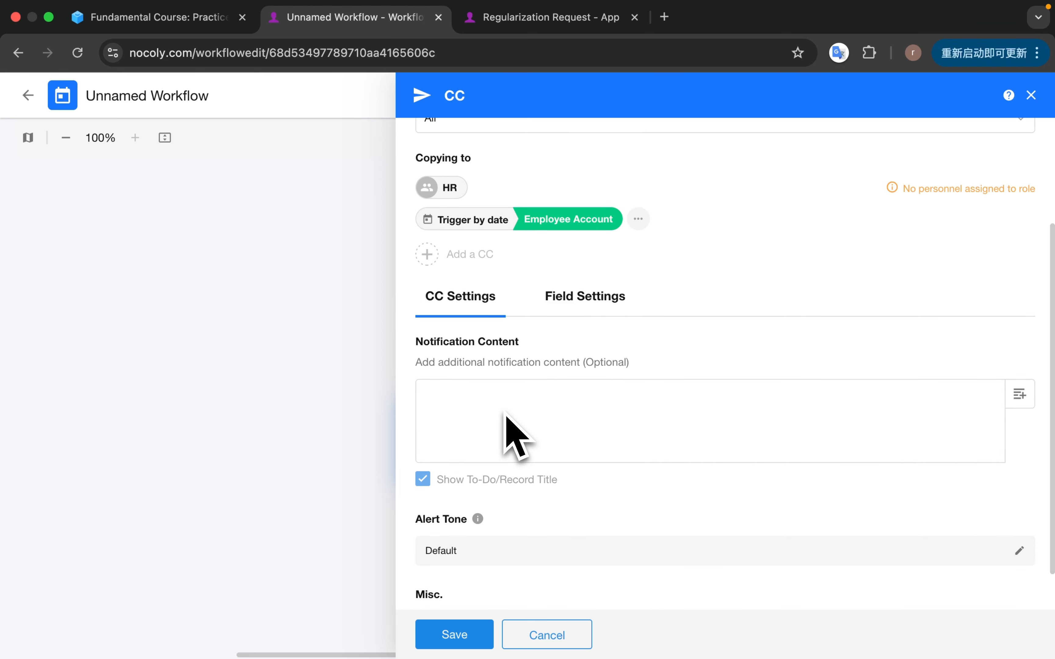
text(in)
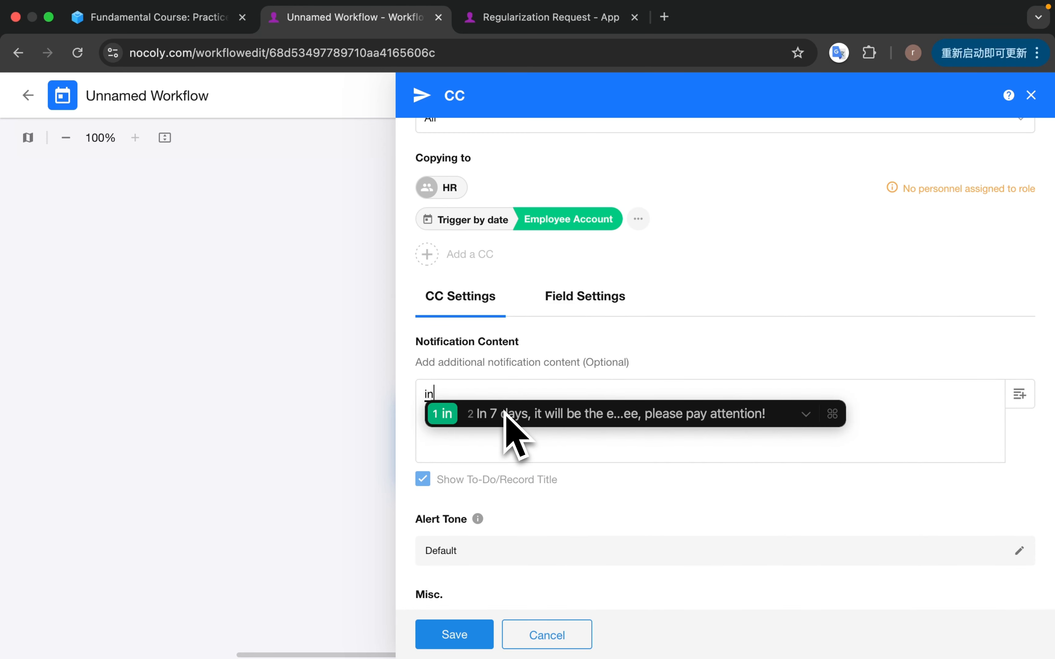
click(505, 414)
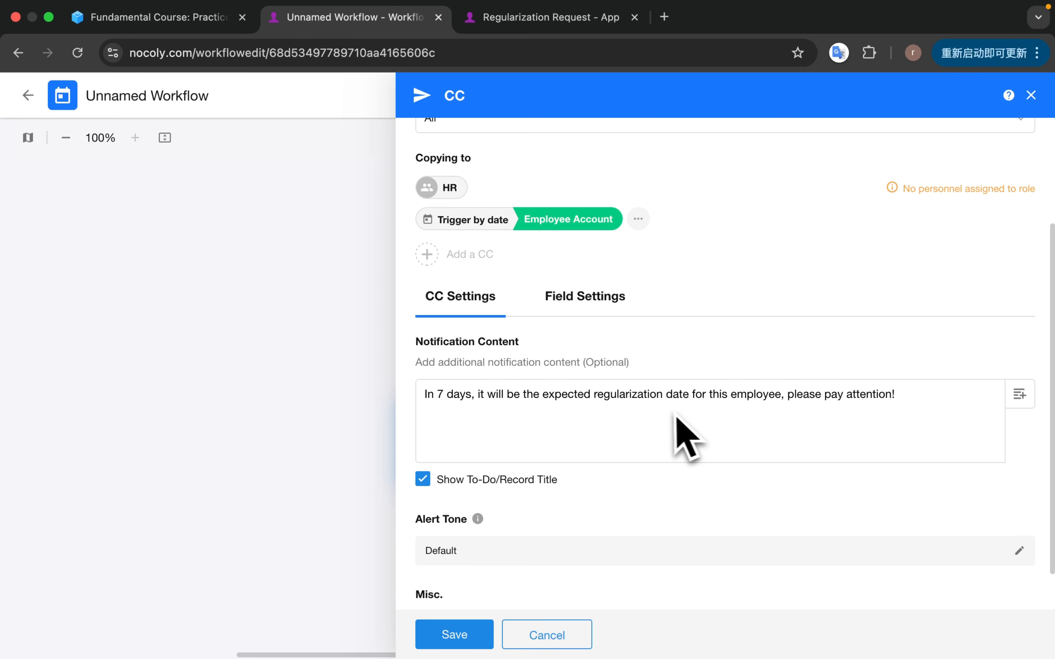
scroll(676, 417, down, 1)
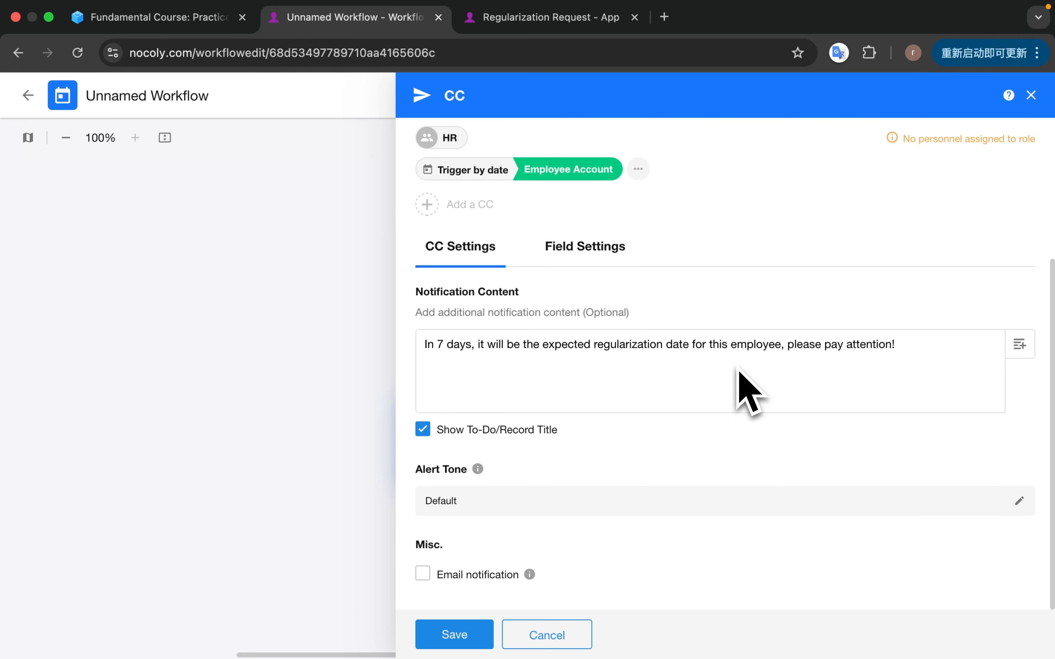
click(471, 637)
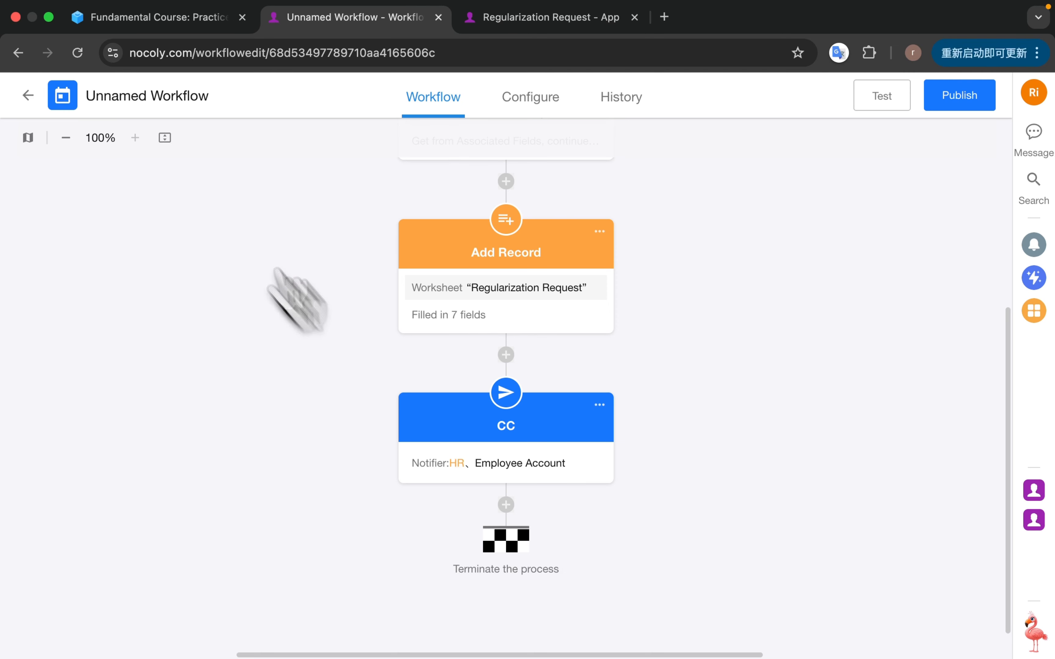
- Rename the workflow as Regularization Reminder and save the name
click(143, 98)
drag(541, 162, 406, 166)
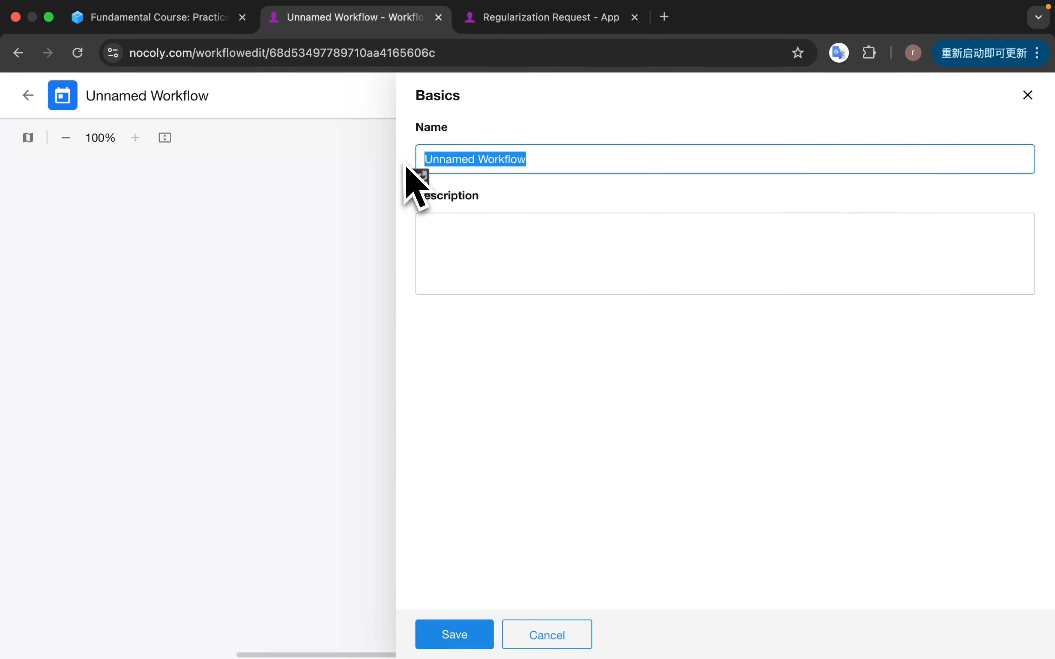
text(reg_)
scroll(502, 216, down, 1)
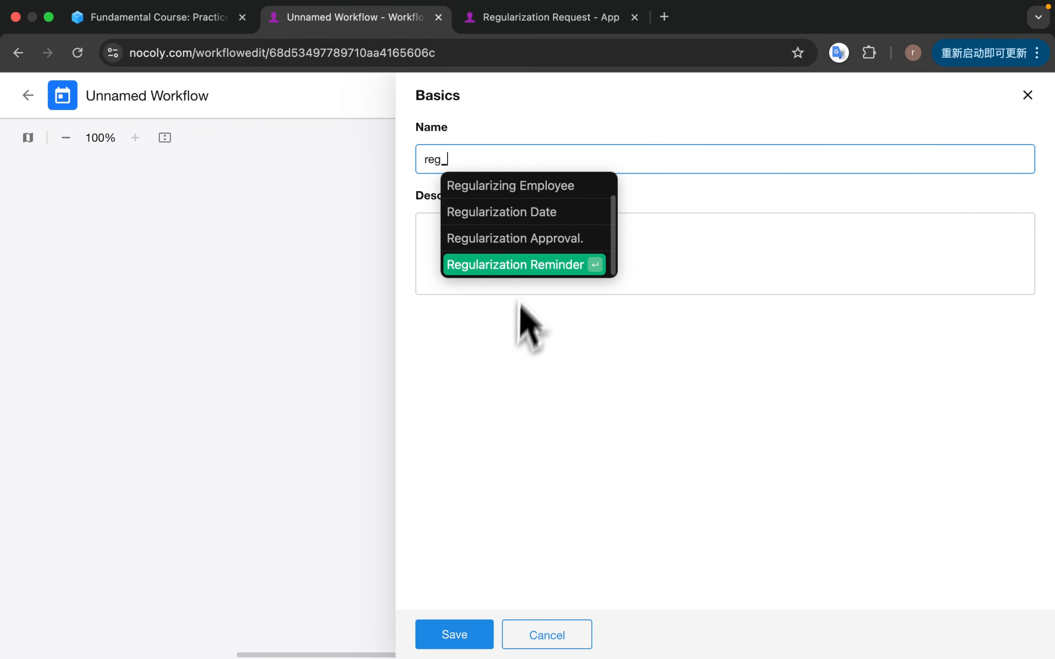
click(524, 264)
click(471, 634)
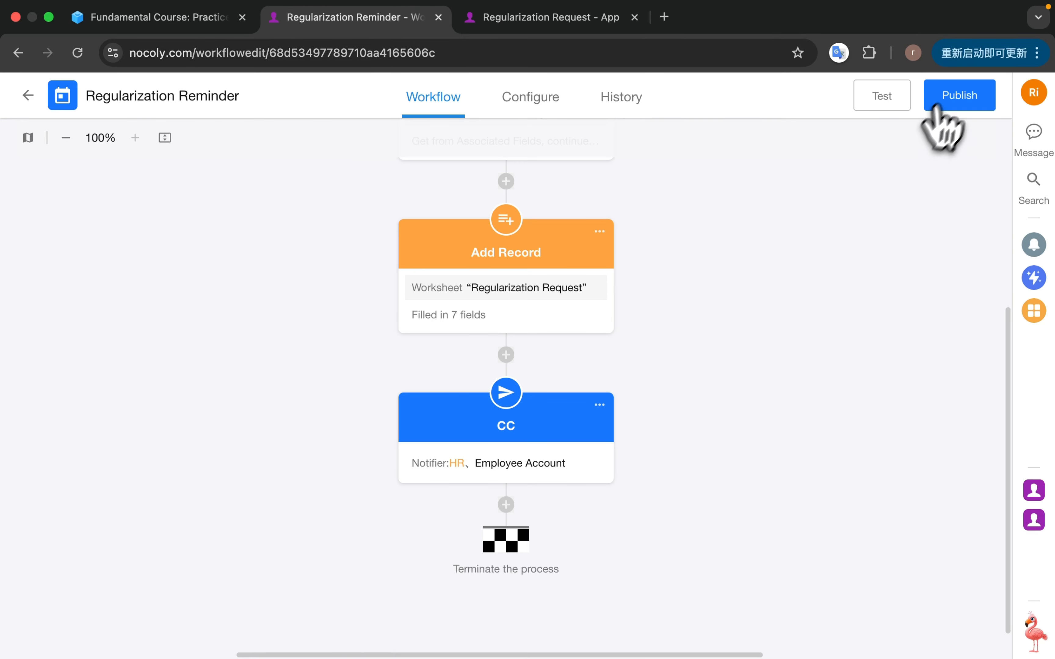
- Publish the workflow and return to the Regularization Request worksheet
click(950, 103)
click(529, 498)
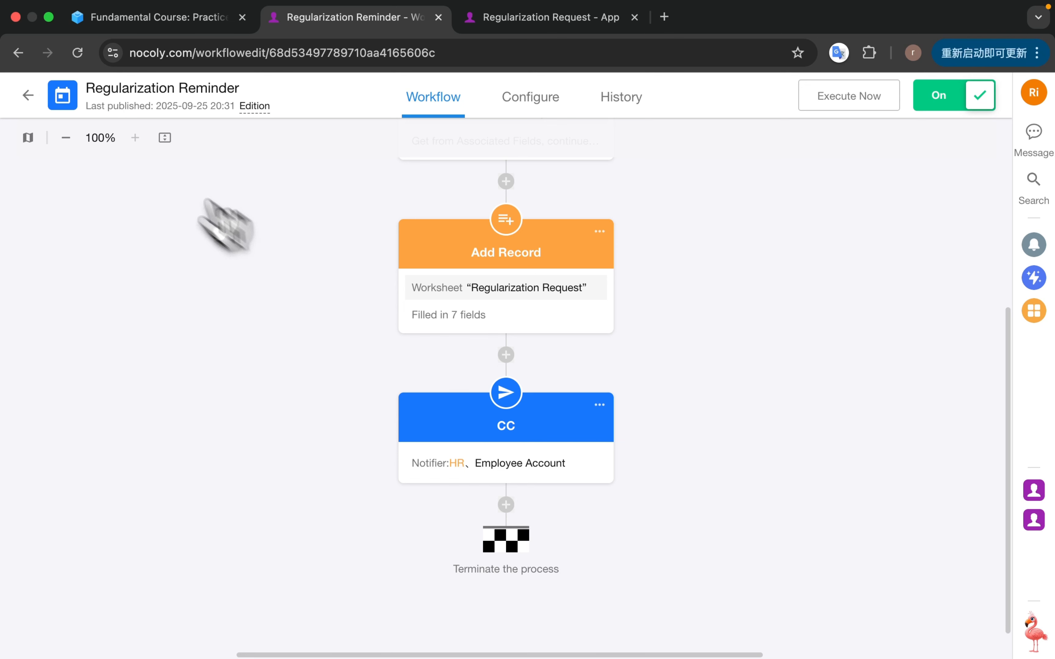
click(29, 97)
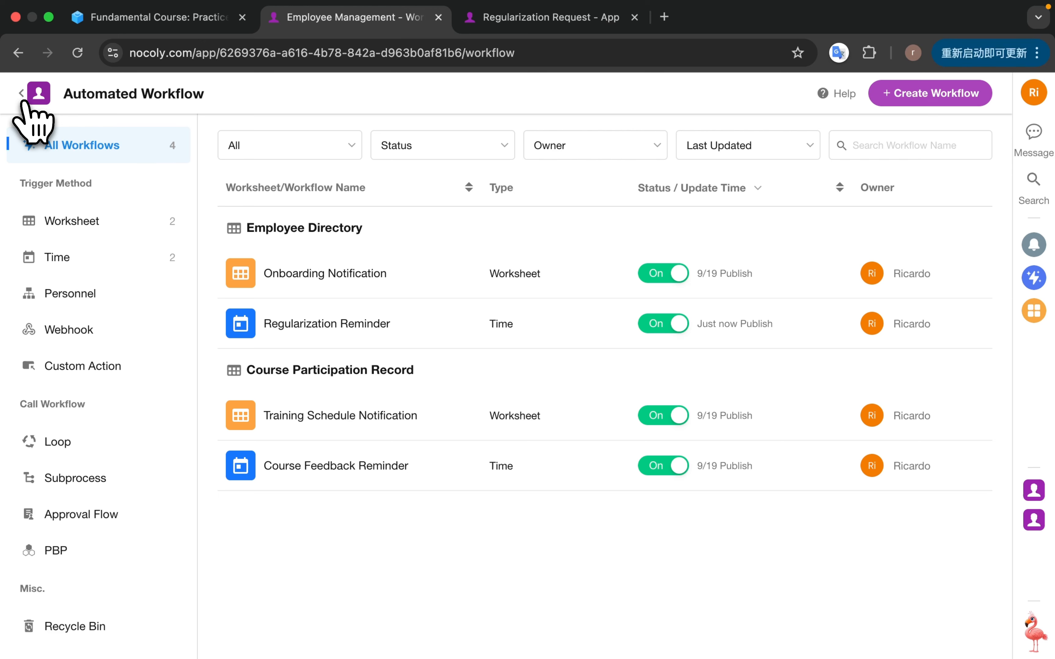
click(28, 101)
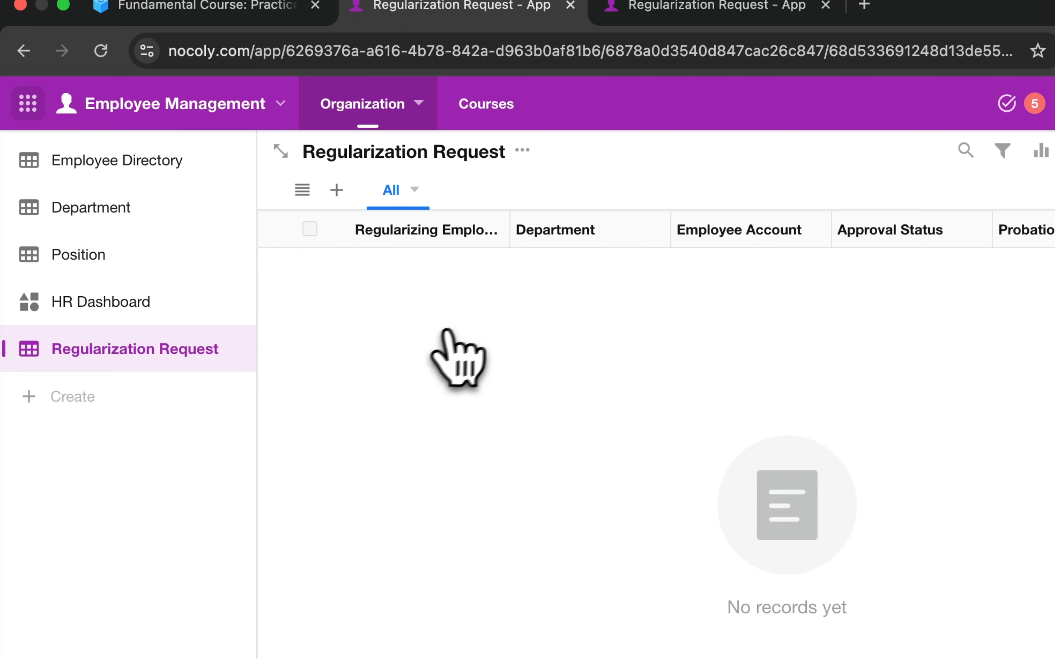
- Open the Regularization Request worksheet's custom action settings and start a new button
click(523, 152)
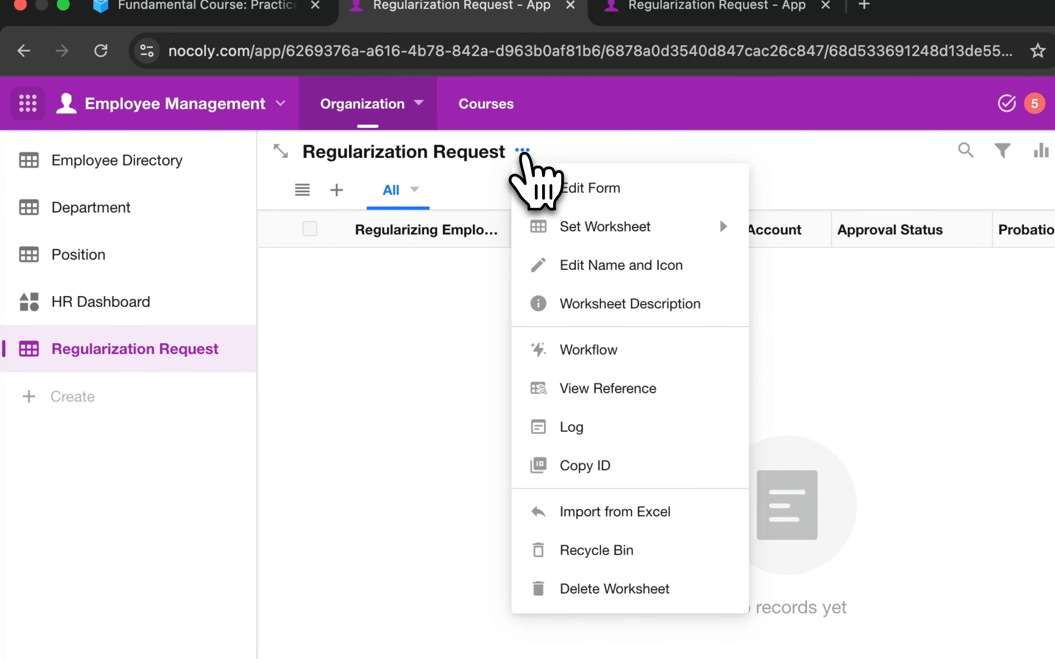
mouse_move(603, 208)
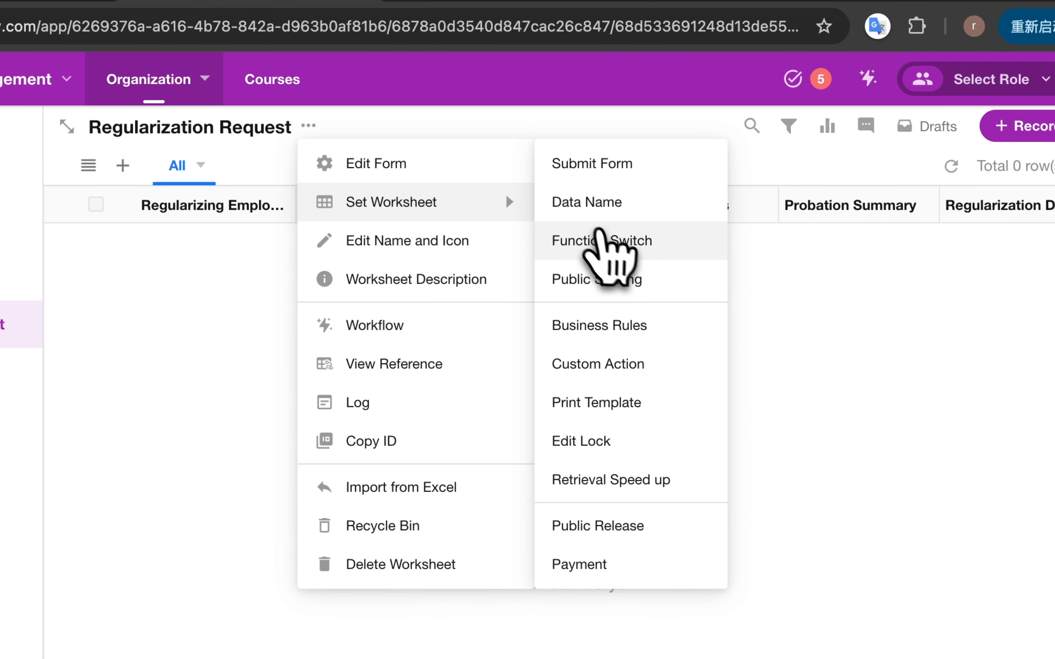
click(626, 362)
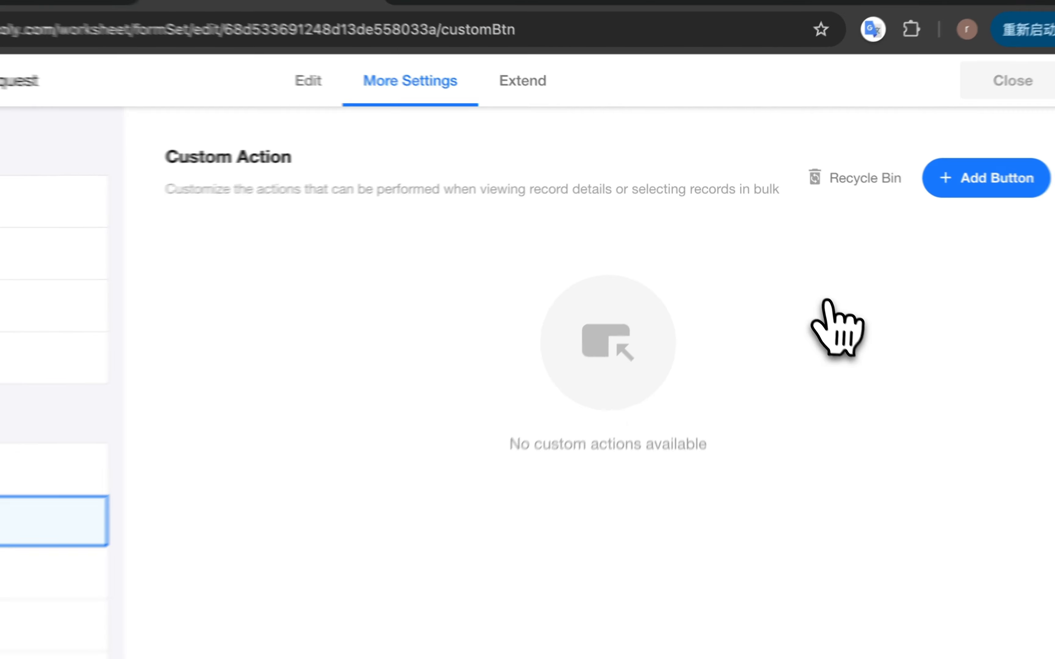
click(925, 172)
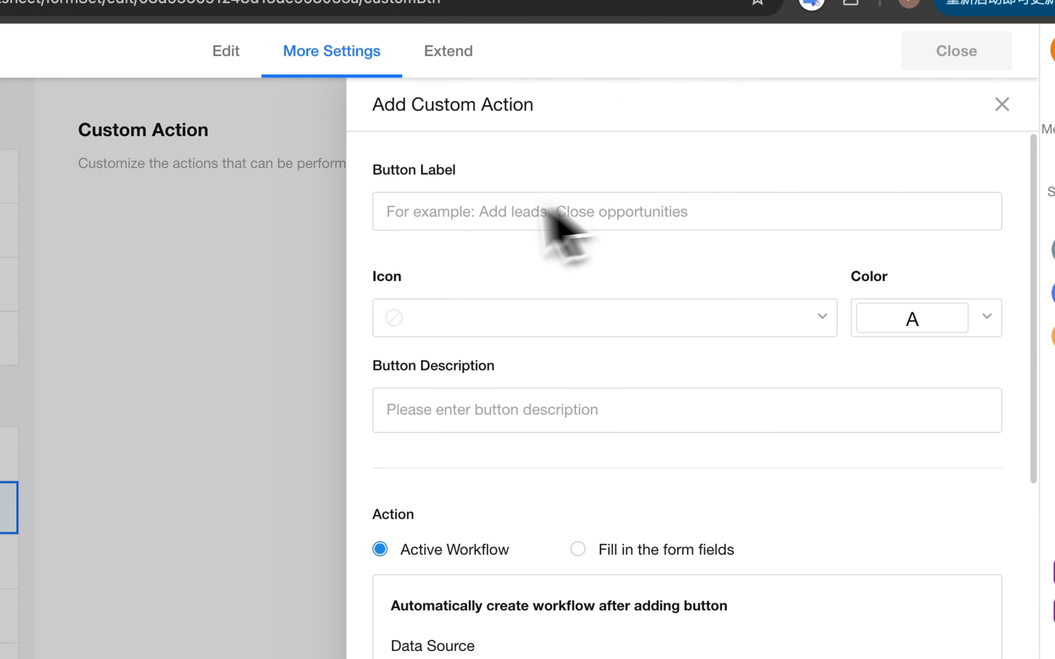
- Label the button "Submit Regularization Request" and give it the send icon and an orange color
click(458, 209)
text(sub)
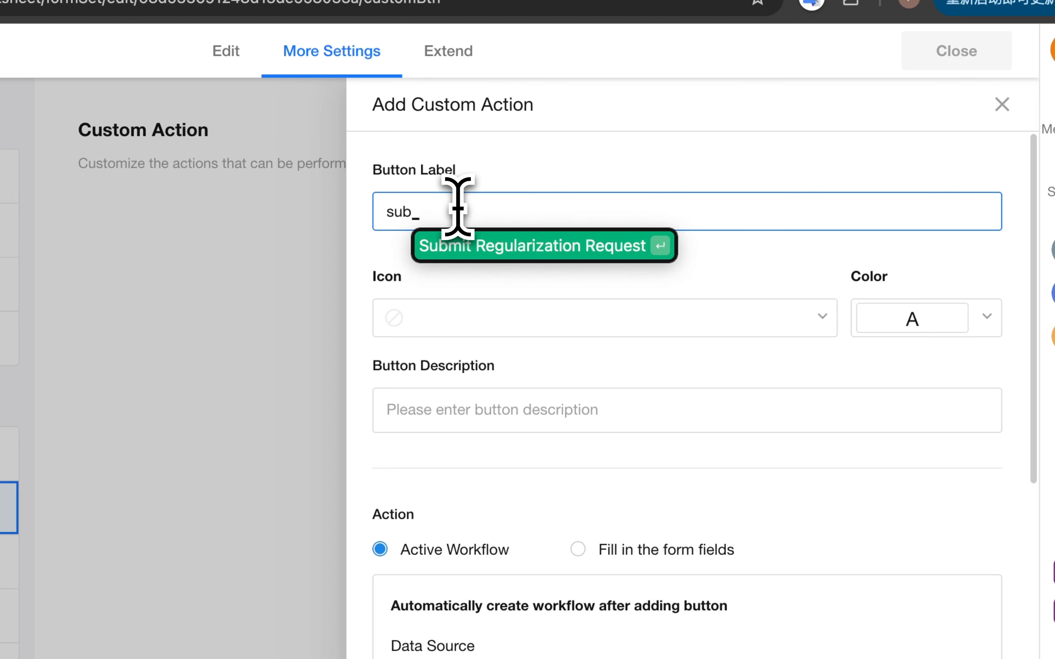
click(504, 247)
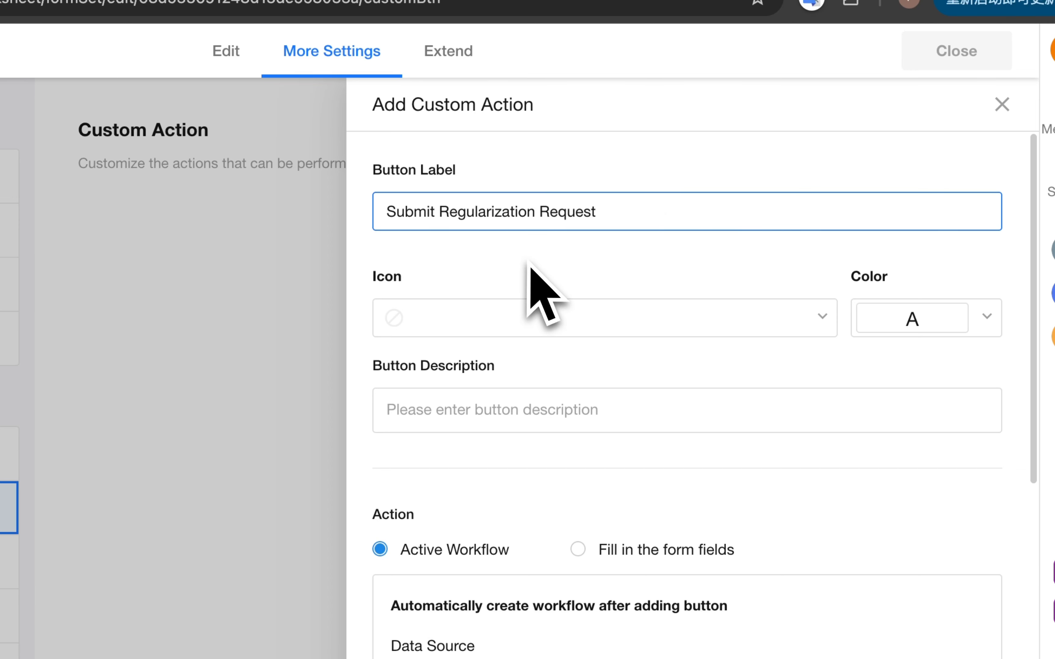
click(580, 332)
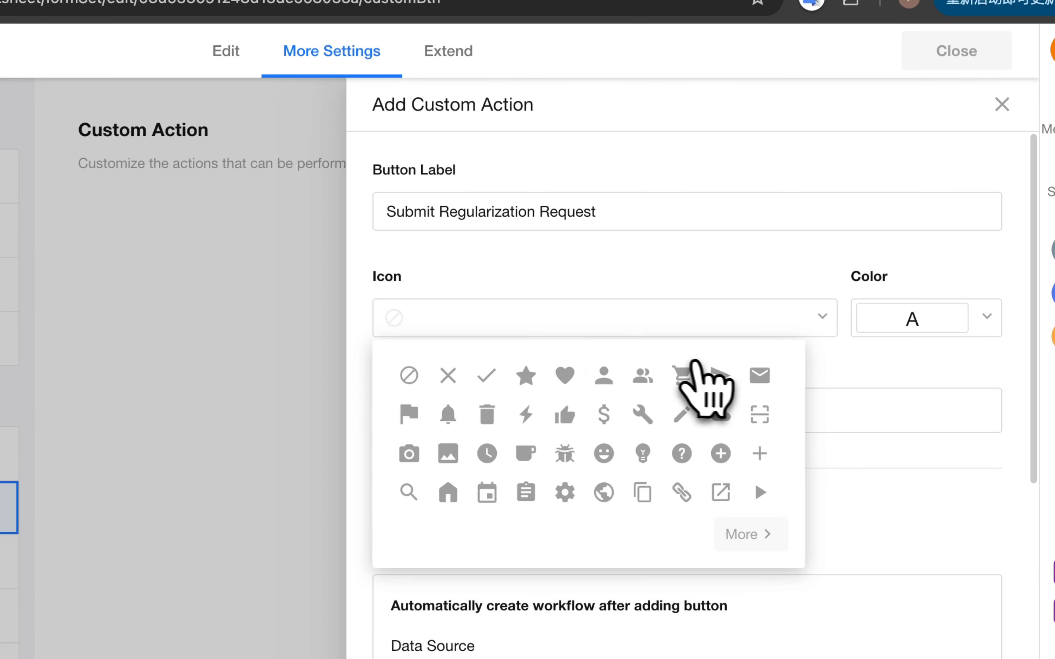
click(720, 376)
click(902, 331)
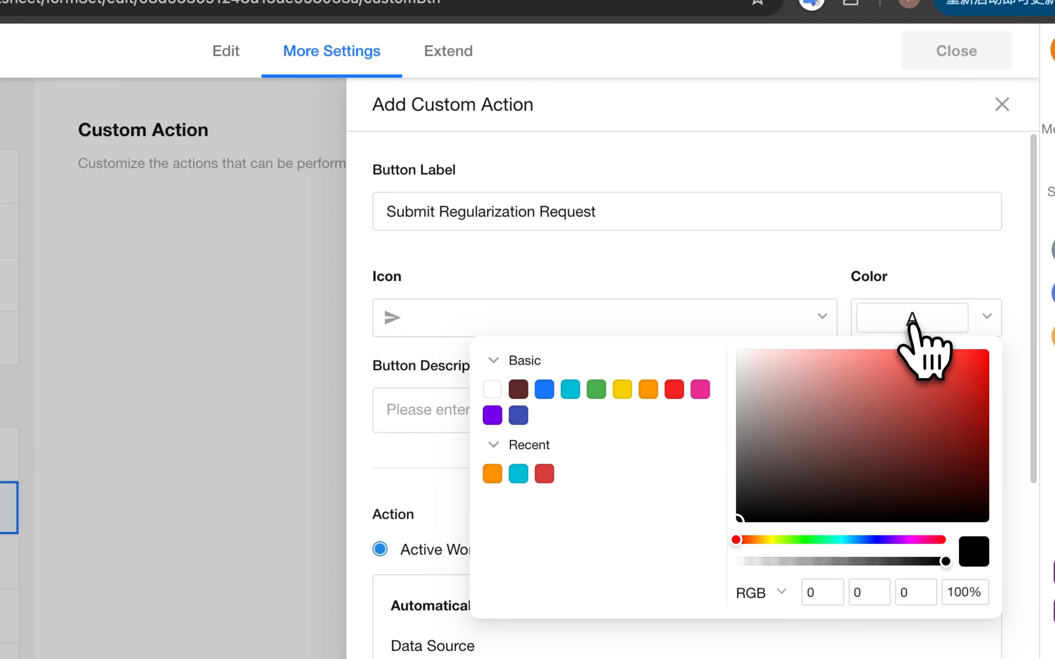
click(648, 390)
click(652, 279)
- Set the button's action to fill in form fields of the current record, with Probation Summary as a required field
scroll(666, 388, down, 5)
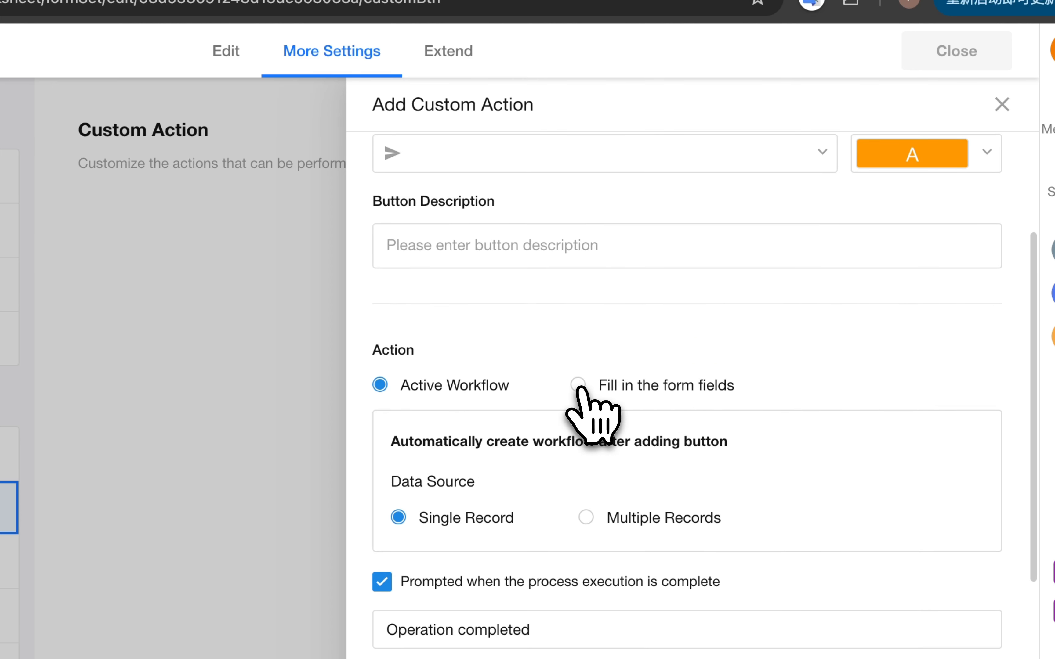
click(580, 386)
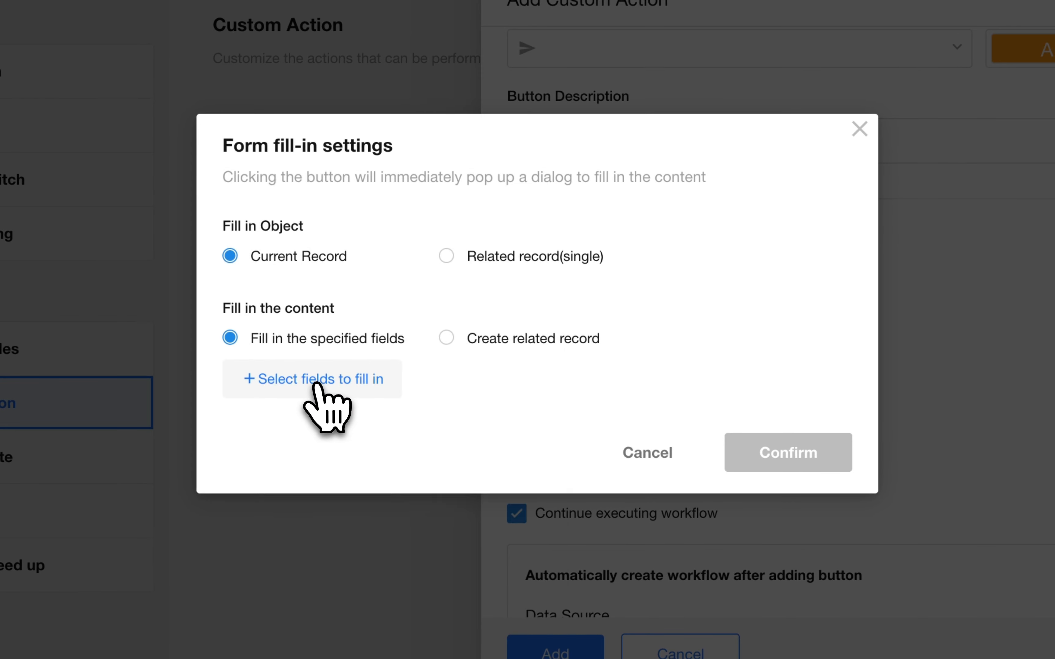
click(195, 484)
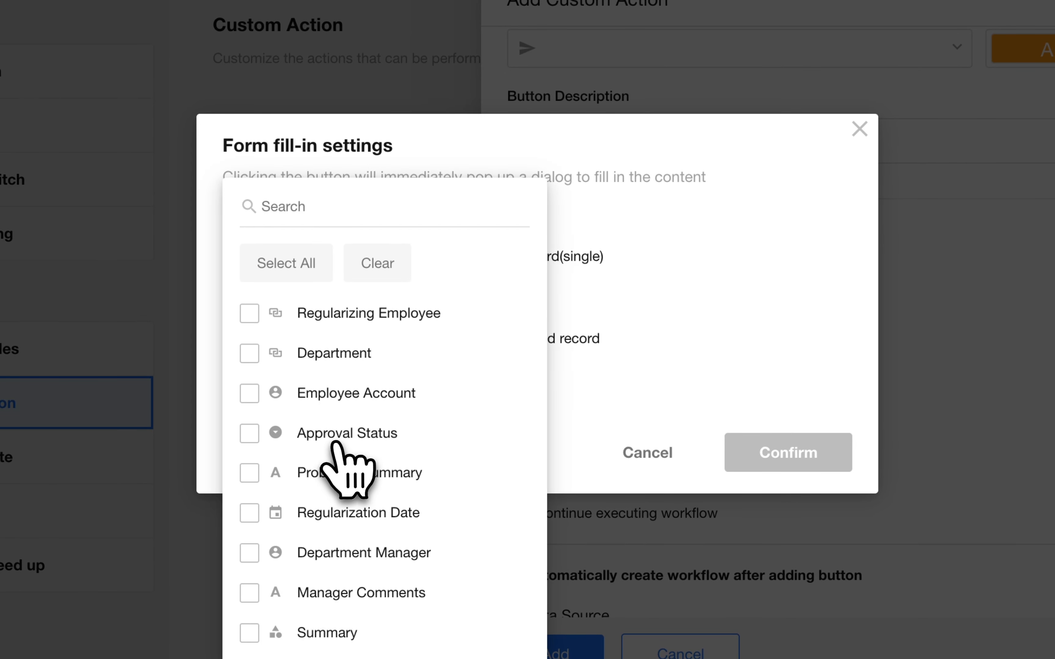
click(255, 477)
click(617, 447)
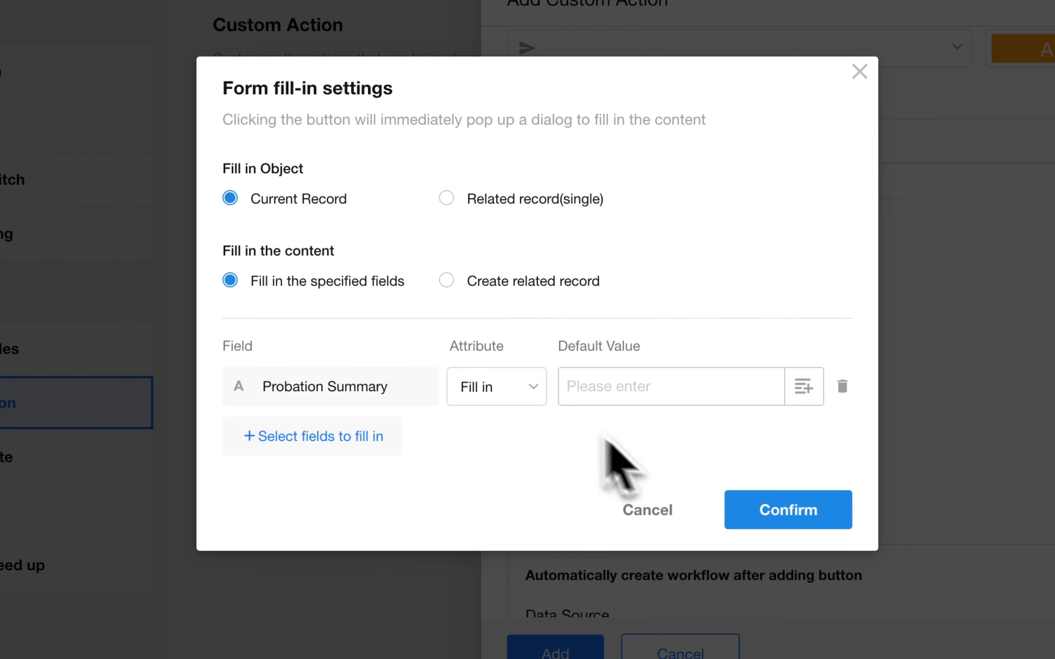
click(519, 386)
click(497, 510)
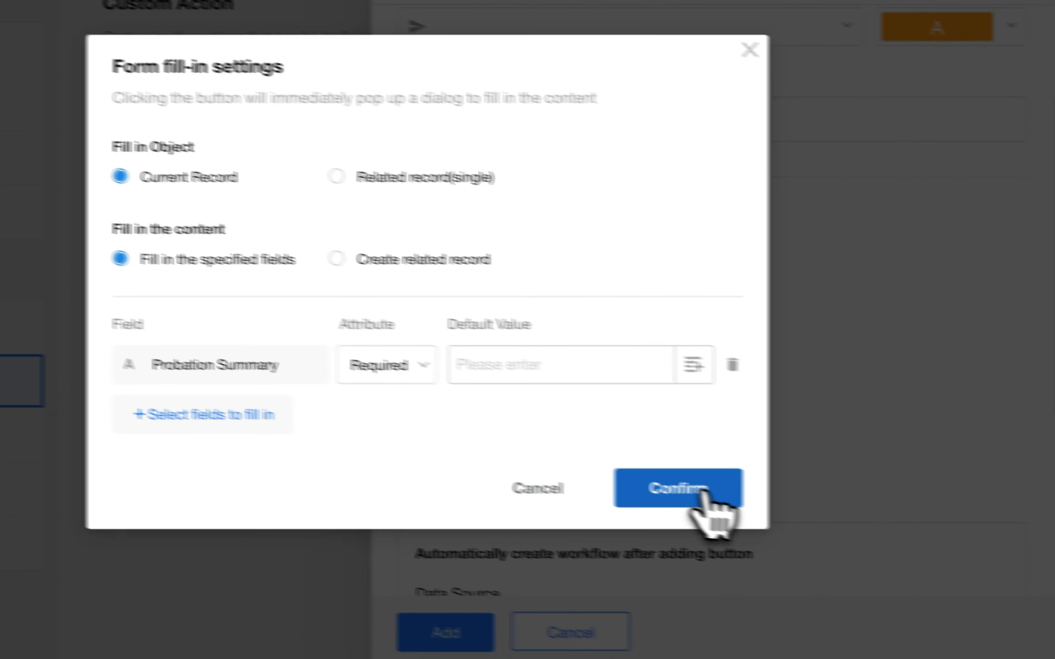
click(807, 517)
- Set the Submit Regularization Request button to continue executing a workflow after submission
scroll(789, 483, down, 3)
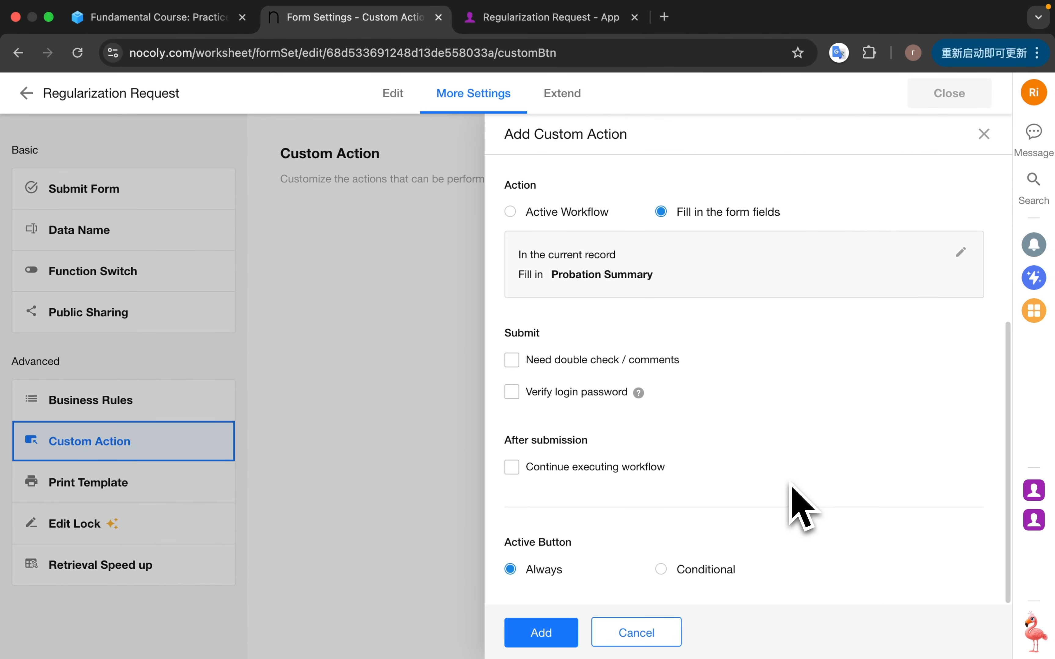
click(510, 504)
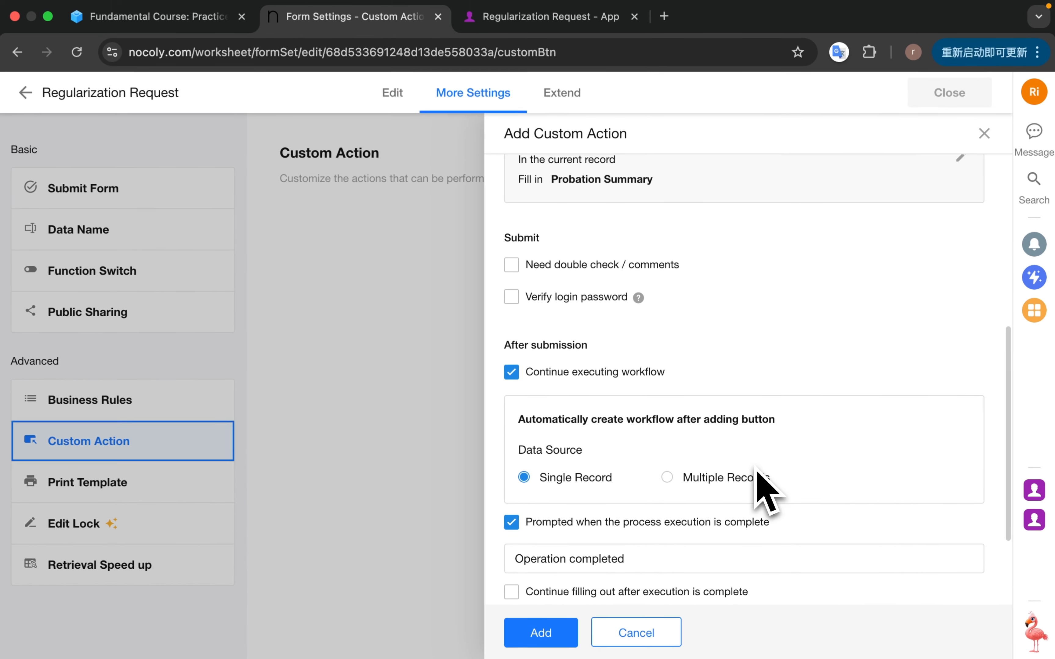
scroll(761, 432, down, 3)
scroll(757, 469, down, 2)
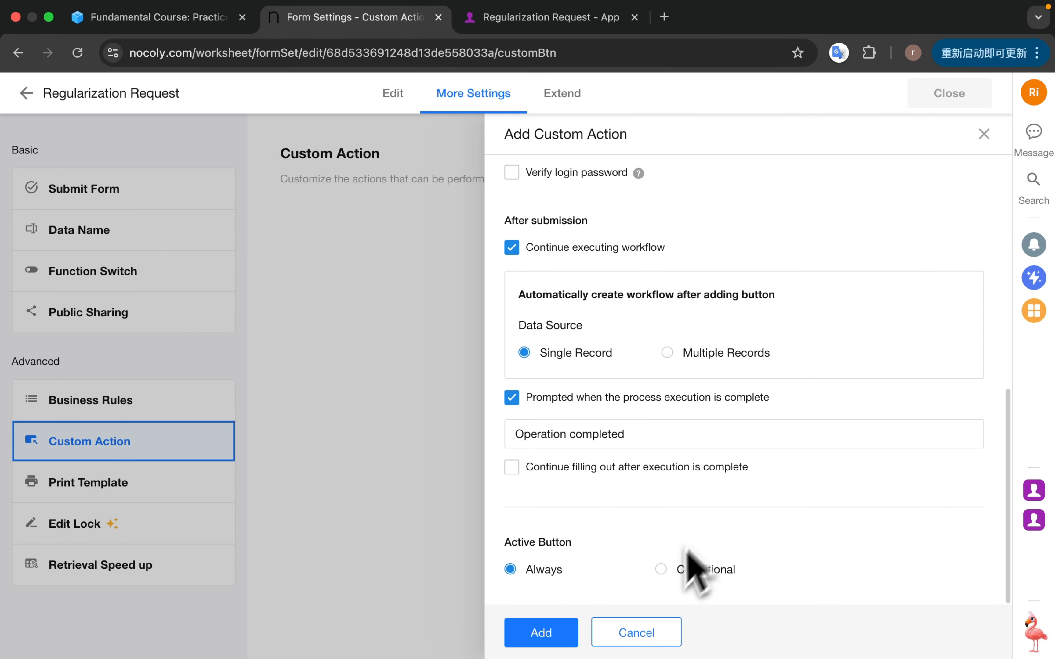
- Make the button active only when Approval Status is Draft, and add it to the worksheet
click(667, 570)
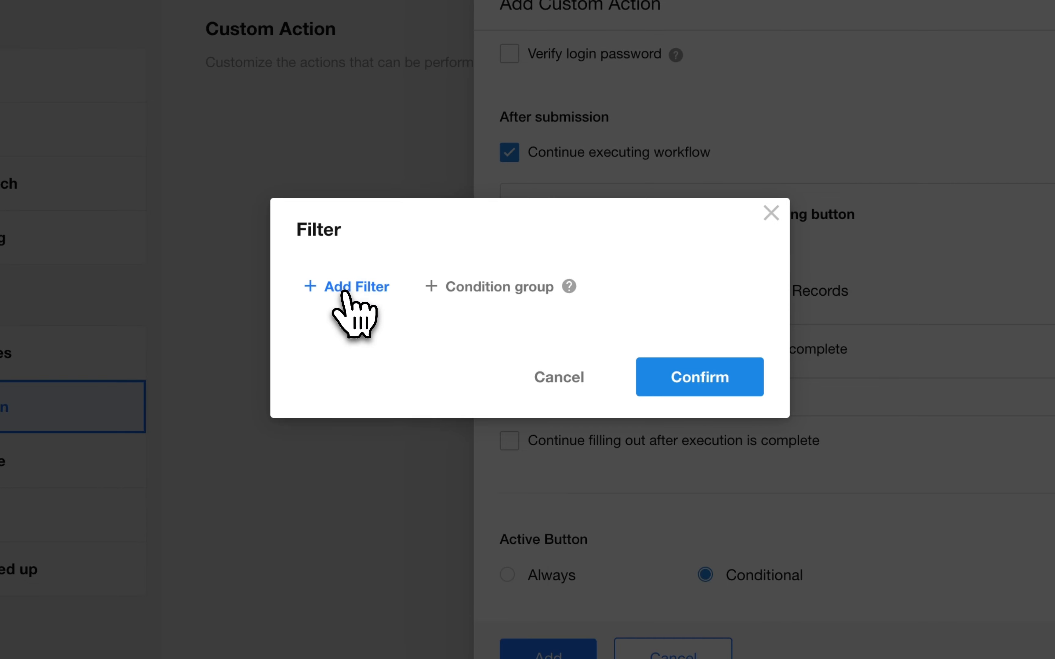
click(346, 293)
click(419, 489)
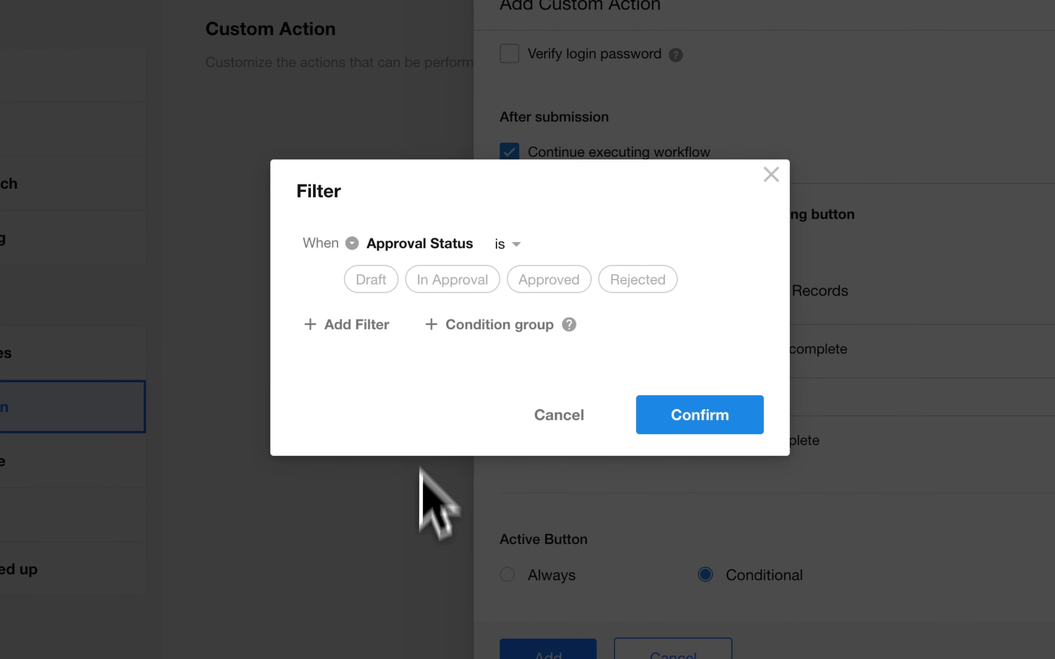
click(371, 279)
click(699, 415)
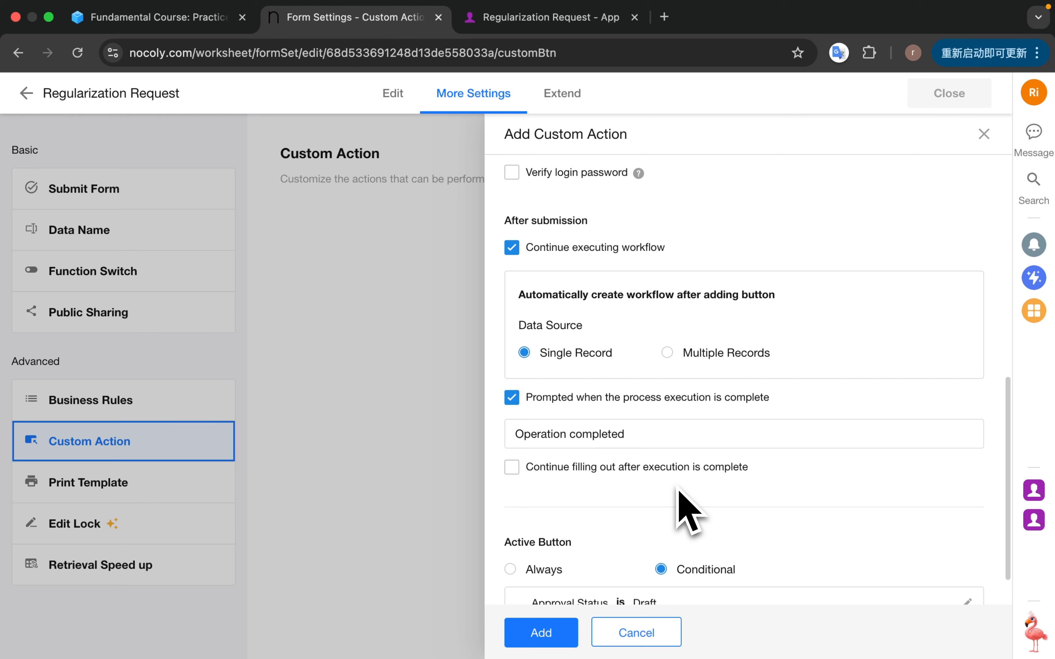
scroll(689, 511, down, 1)
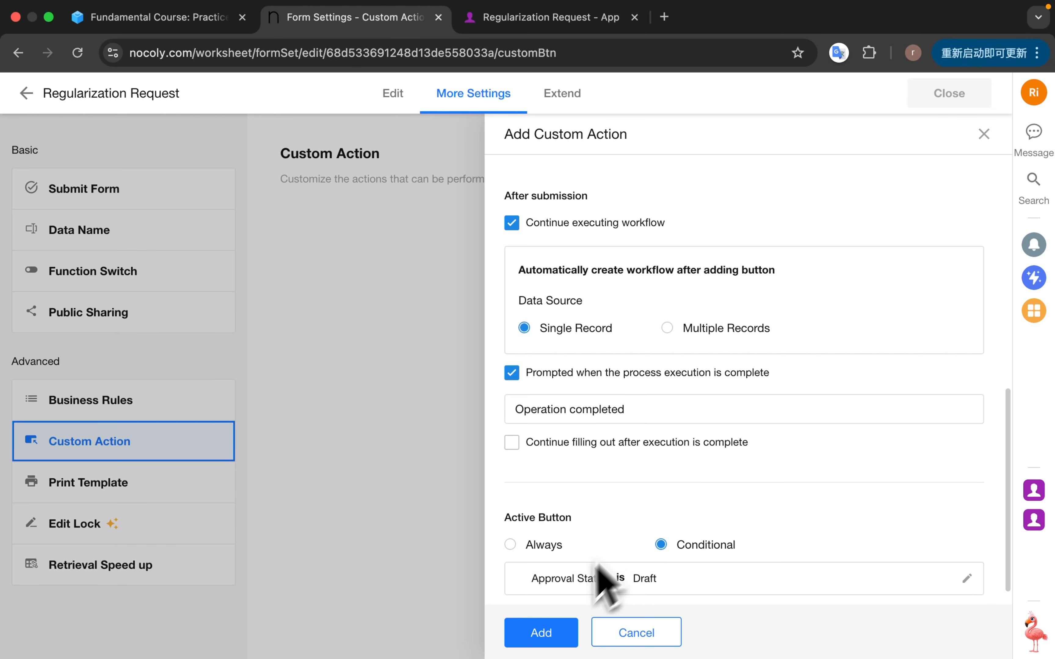
click(545, 633)
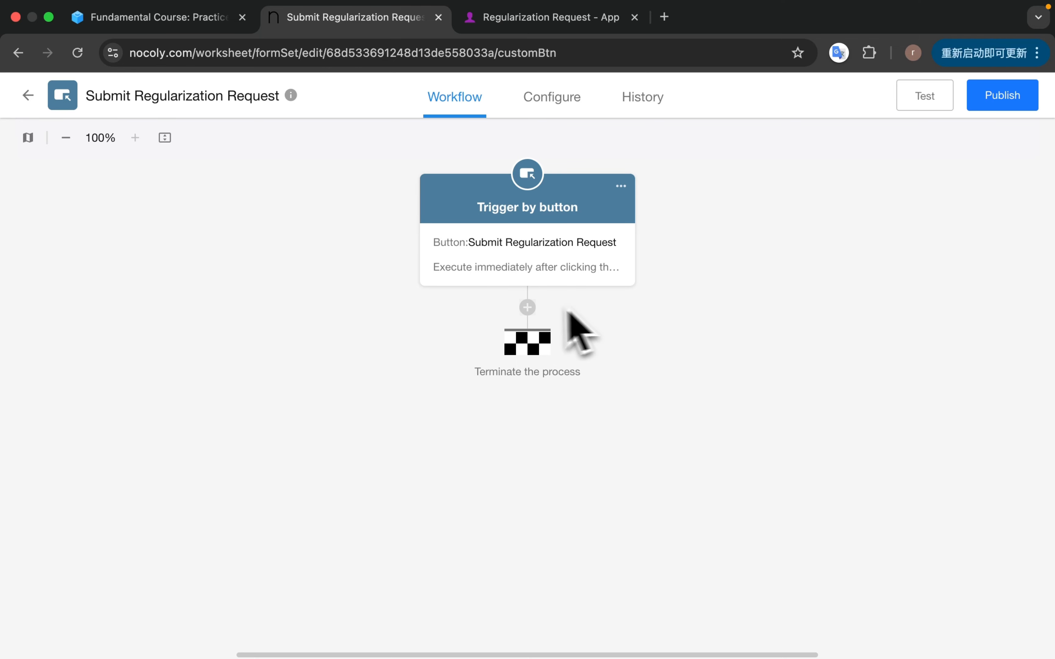
- Add an Initiate Approval Flow node after the button trigger, created as a new process, and save it
click(527, 307)
click(628, 591)
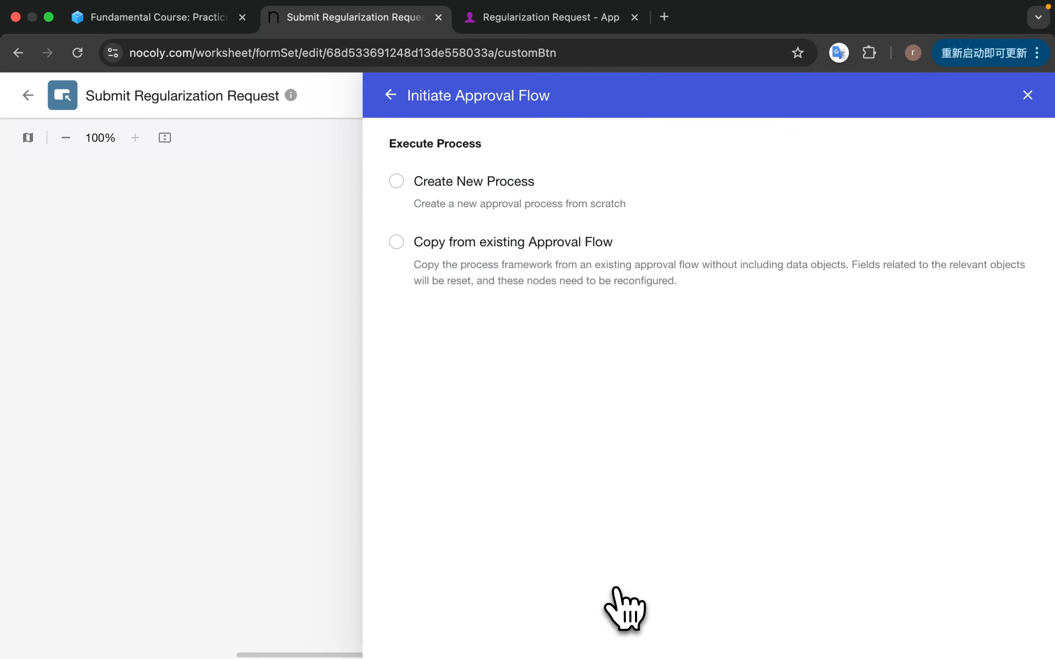
click(418, 198)
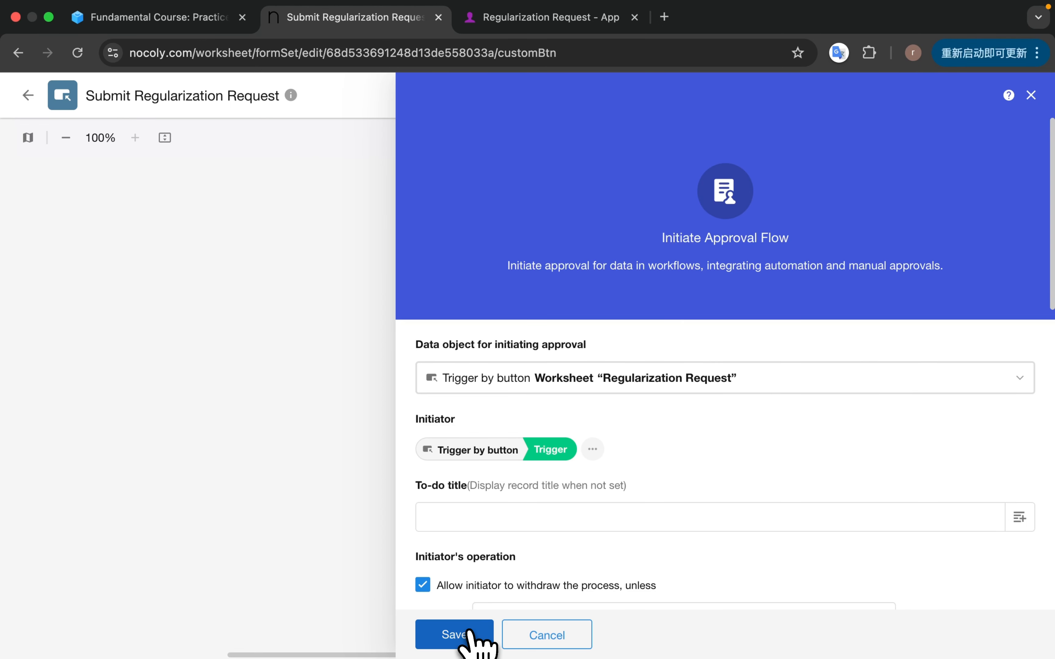
click(471, 632)
- Rename the unnamed approval flow as "Regularization Approval."
double_click(551, 346)
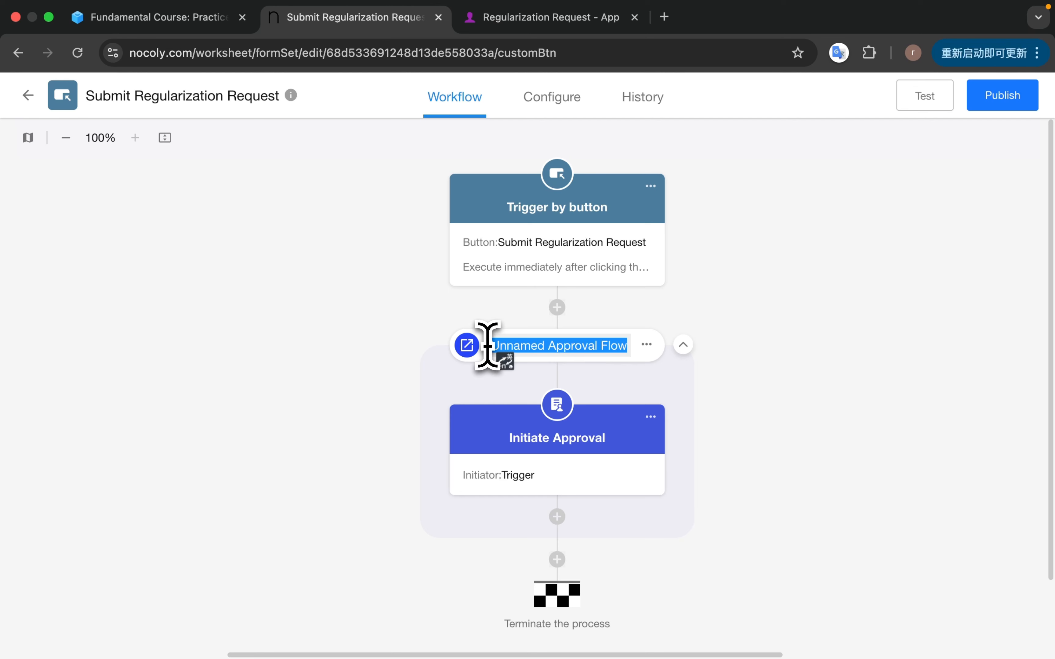
text(Regu)
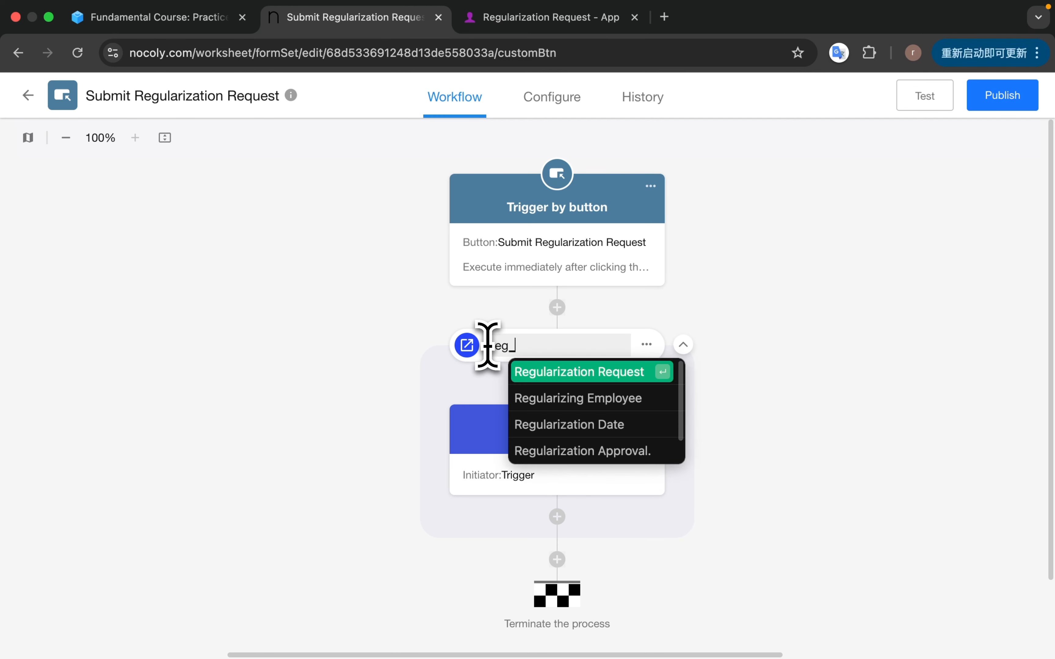
click(602, 452)
- Add an Approve node after Initiate Approval and try to rename it "Department Manager Approval"
click(558, 474)
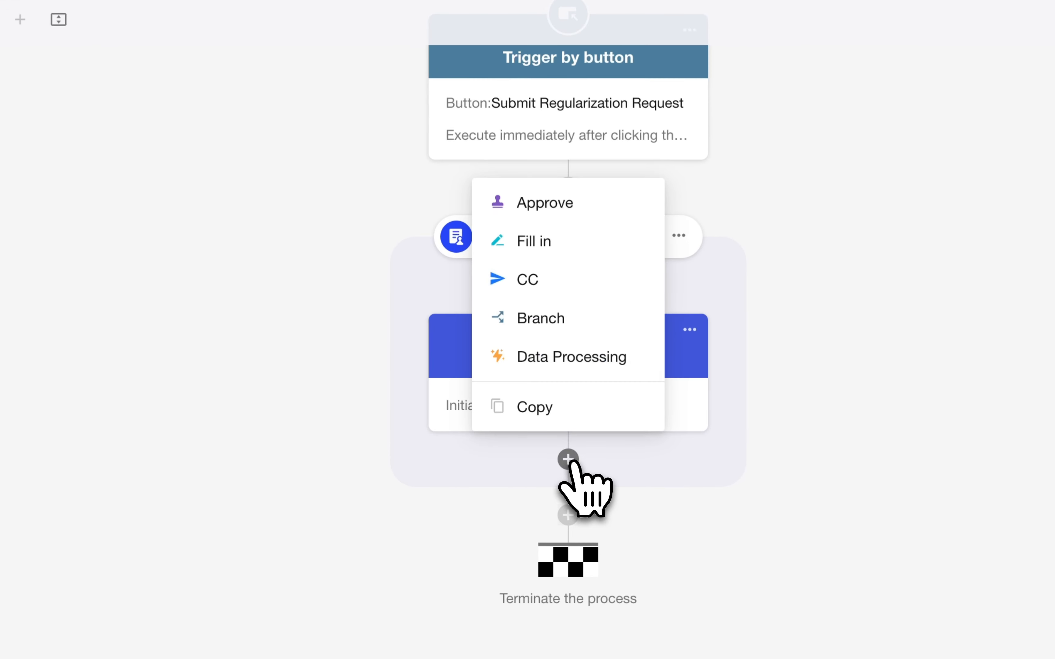
click(547, 206)
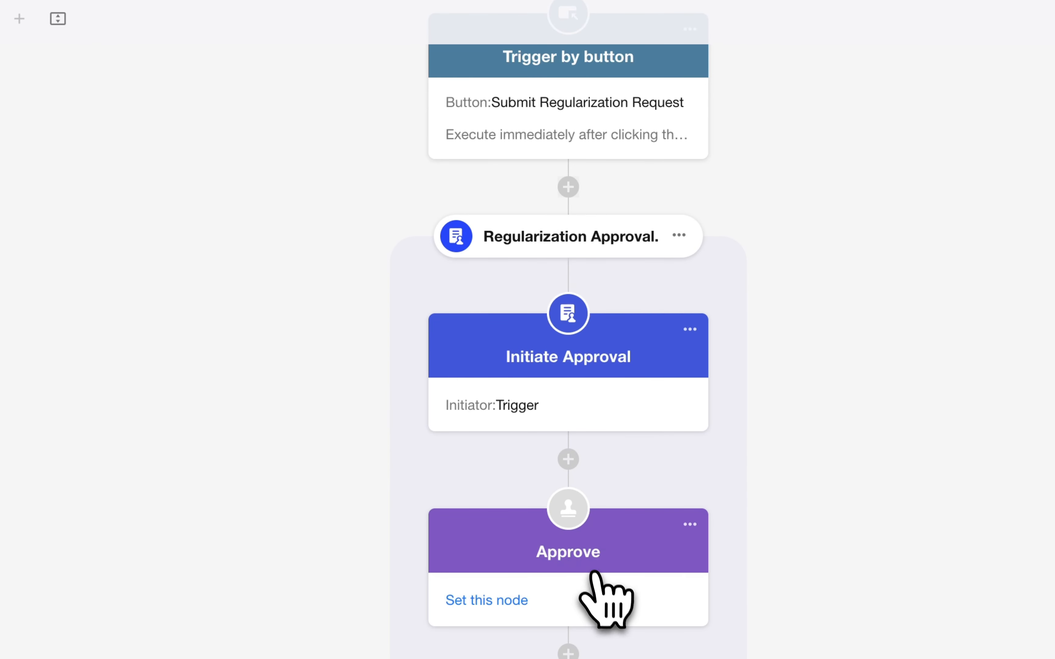
click(587, 559)
drag(555, 553, 448, 553)
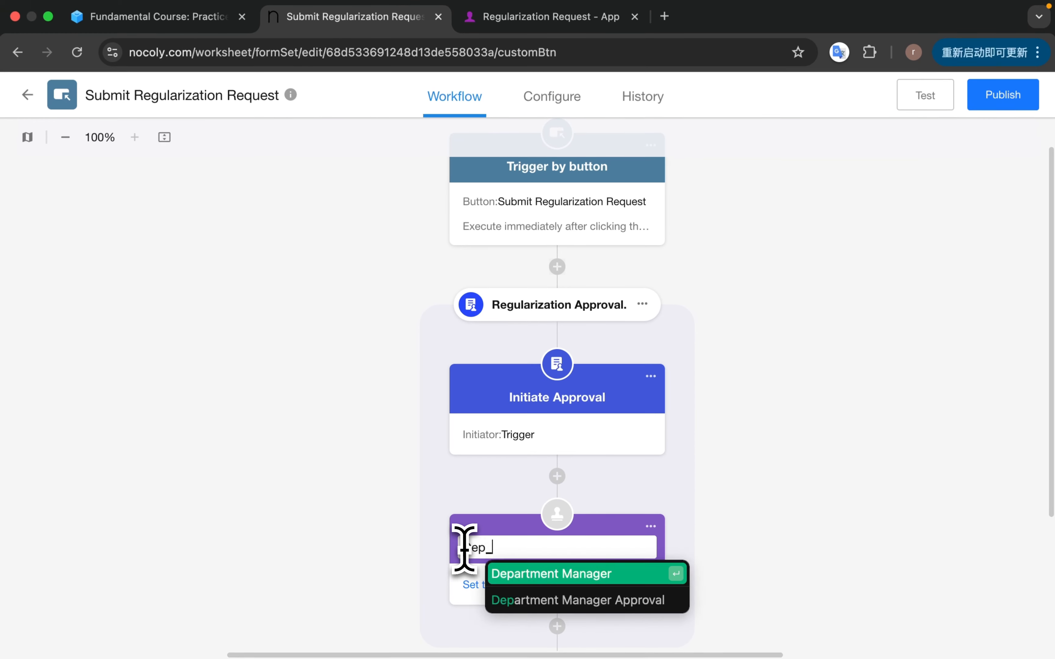
text(Depa)
click(536, 601)
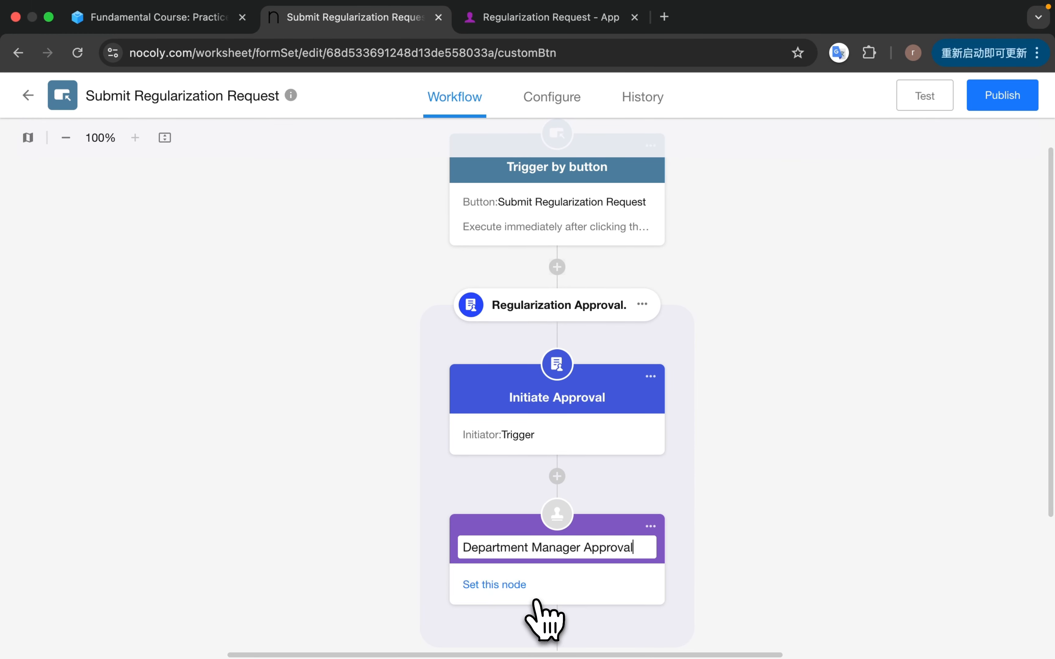
- Set the Approve node's approver to the Department Manager field from Initiate Approval
click(541, 585)
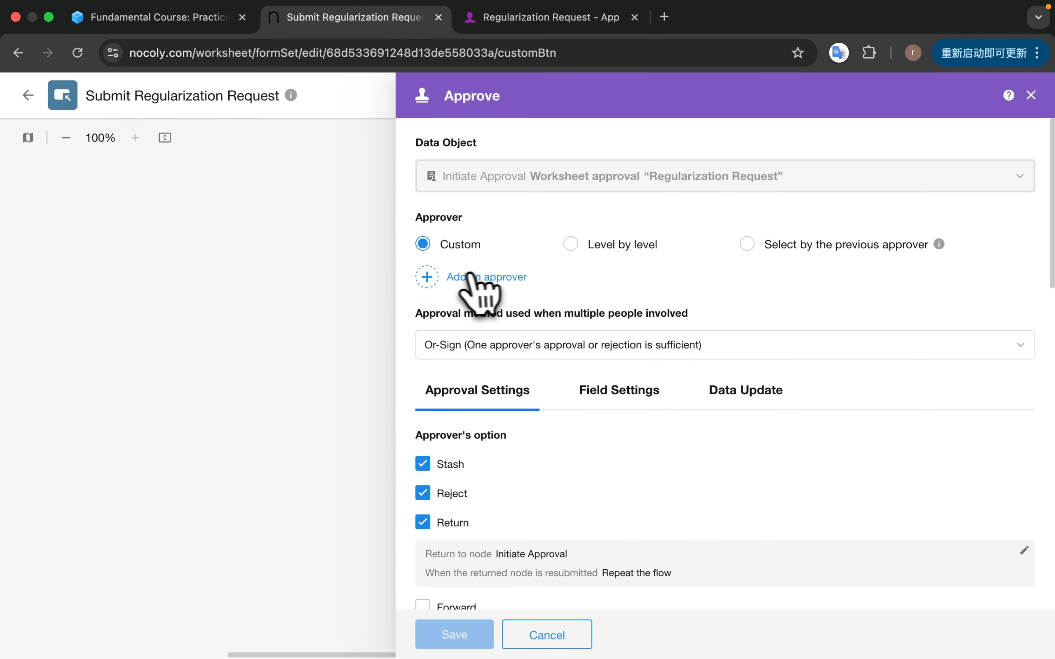
click(440, 281)
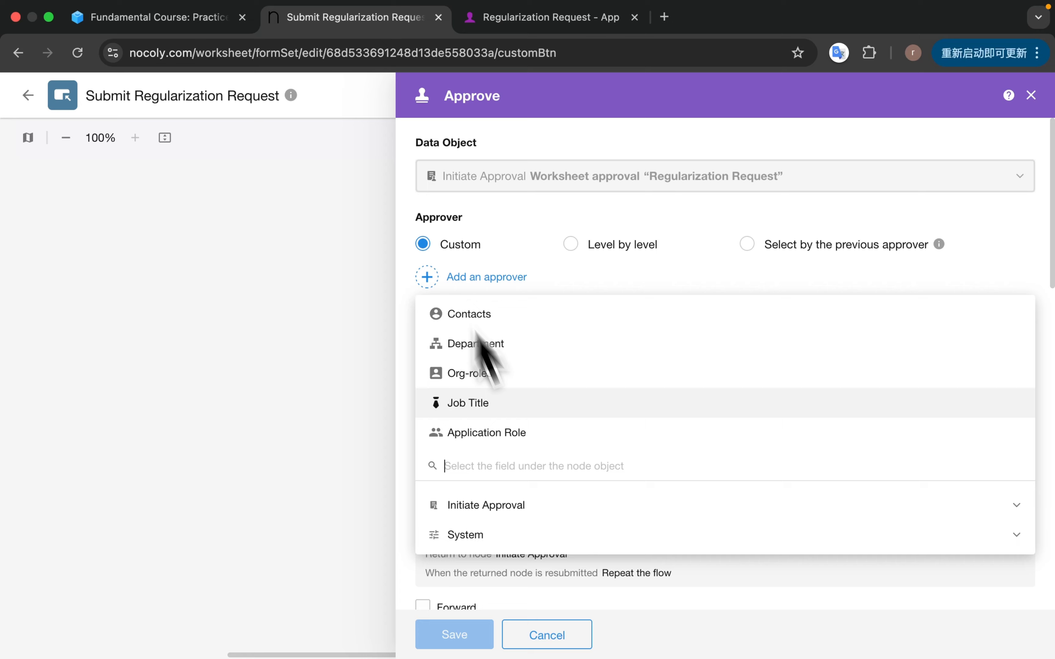
click(541, 506)
click(567, 565)
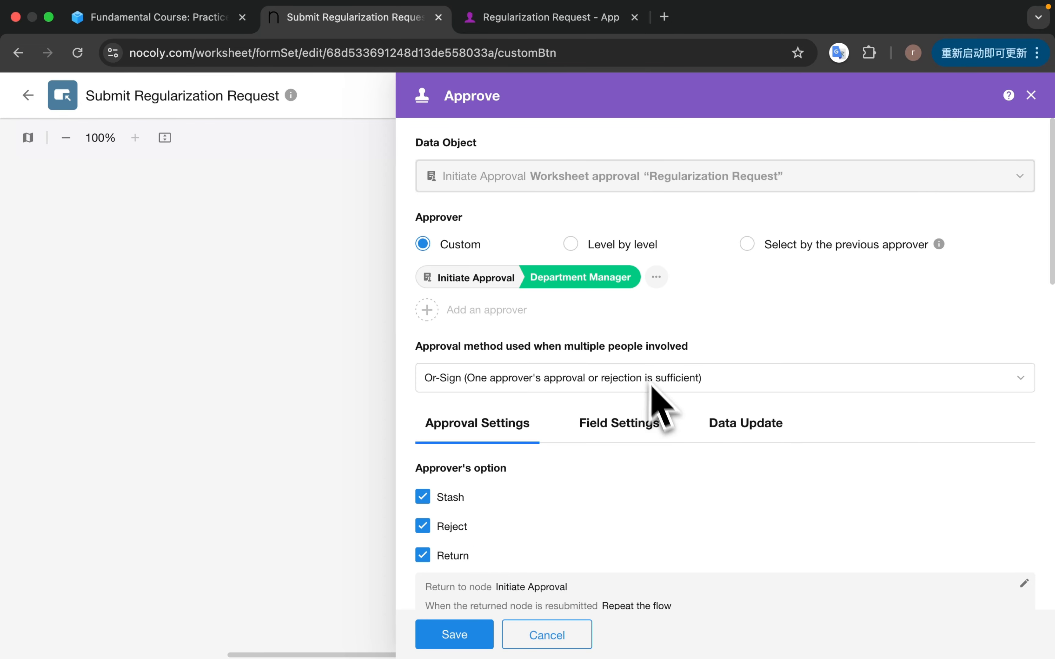
- Configure the Approve node's data update to set Approval Status to In Approval when the approval starts
scroll(615, 305, down, 5)
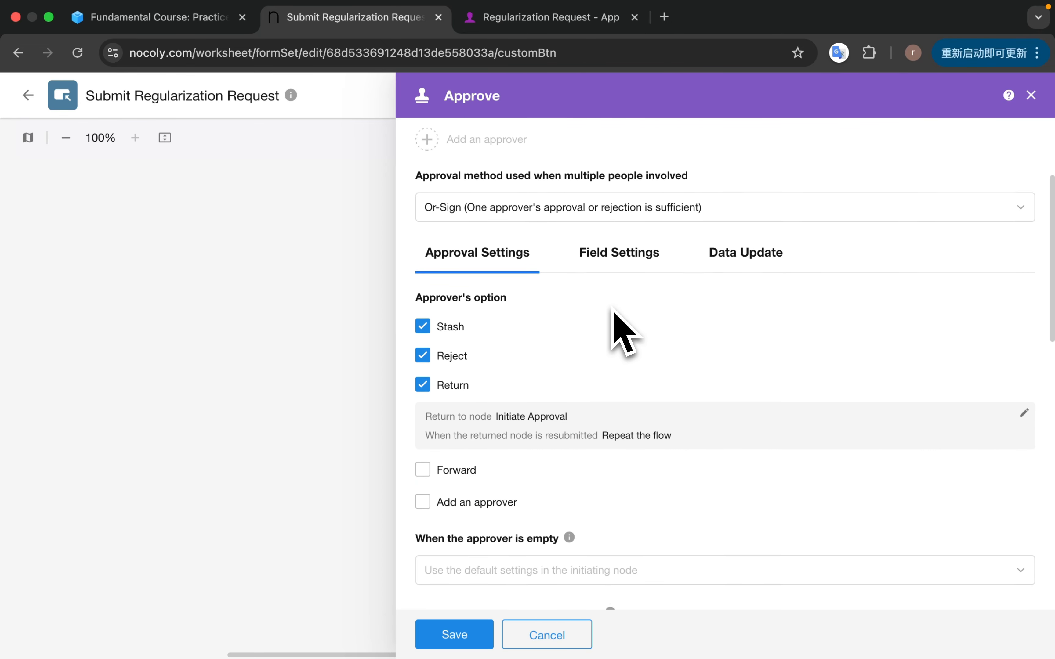
scroll(615, 307, up, 2)
scroll(613, 309, down, 3)
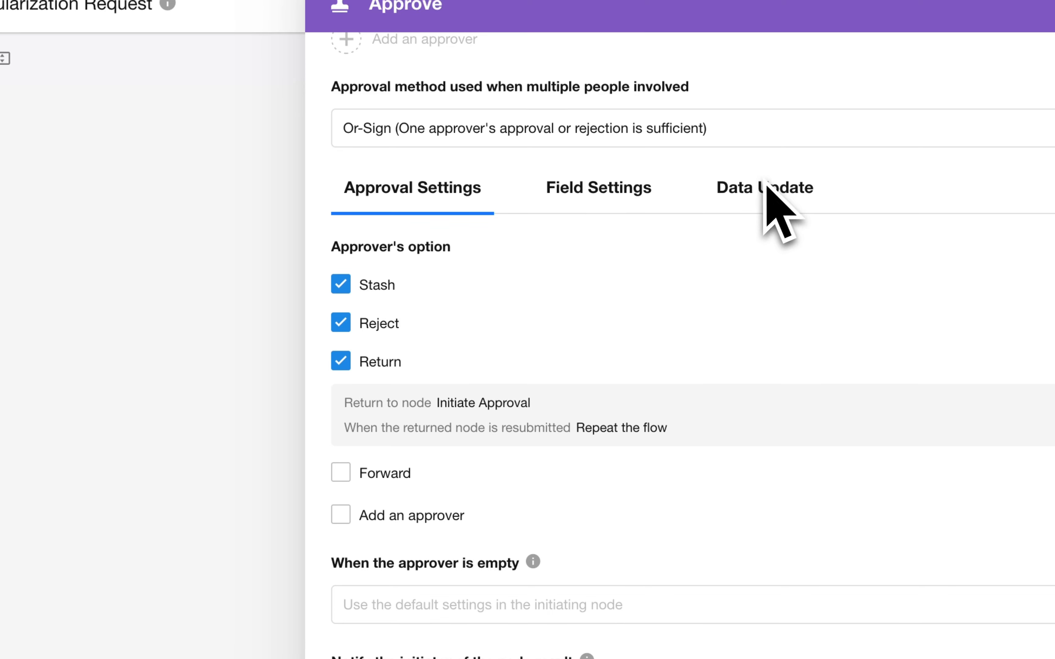
click(765, 188)
scroll(589, 353, down, 3)
scroll(544, 332, down, 2)
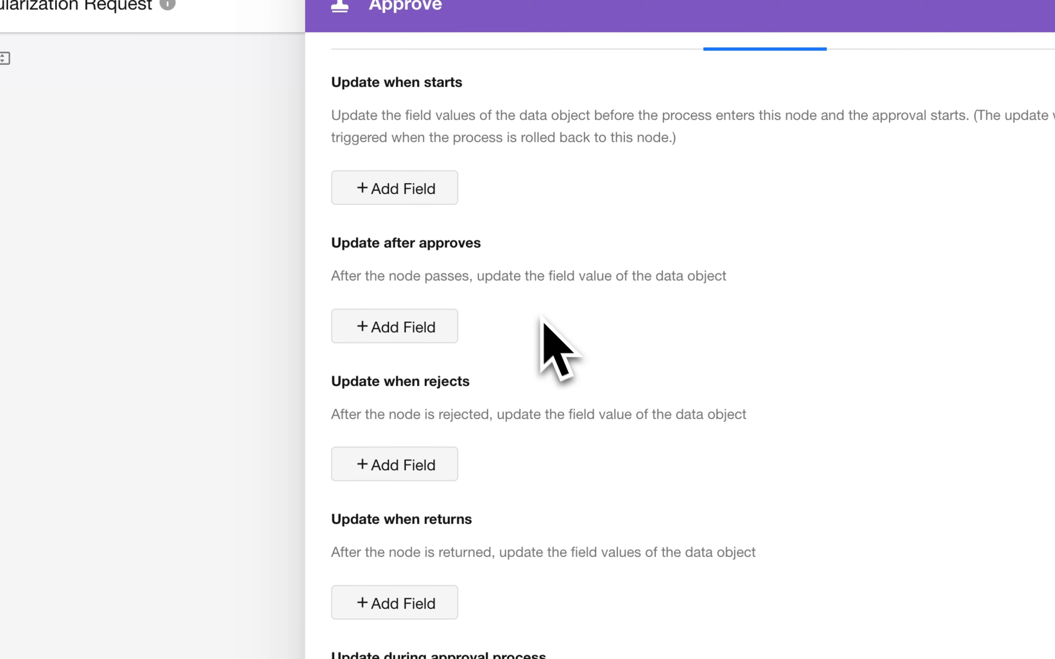
click(417, 196)
click(475, 216)
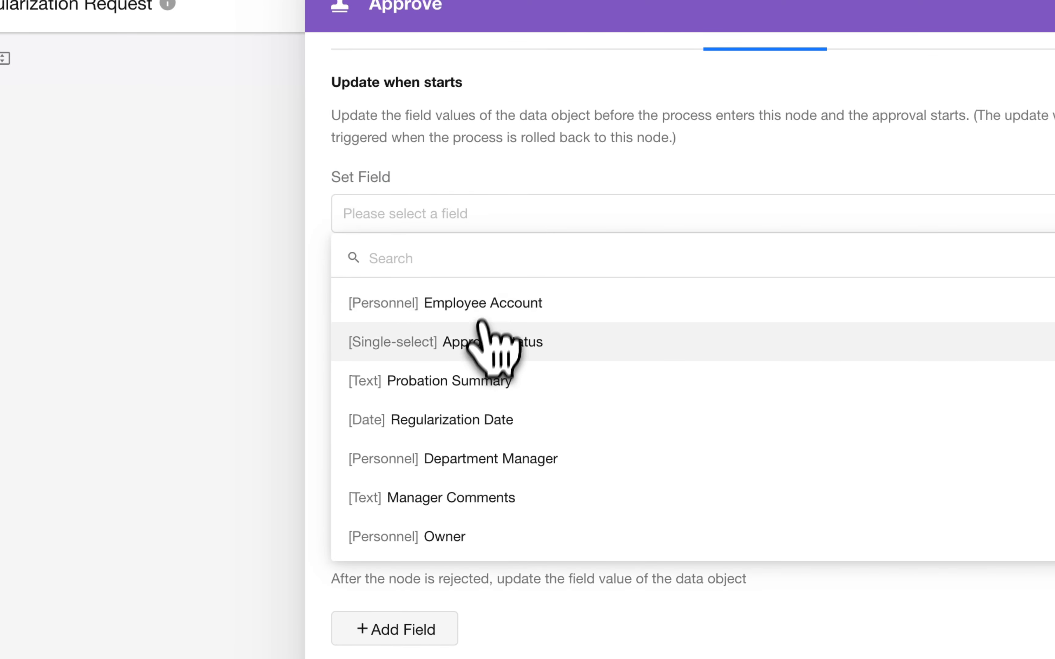
click(484, 335)
click(499, 301)
click(455, 378)
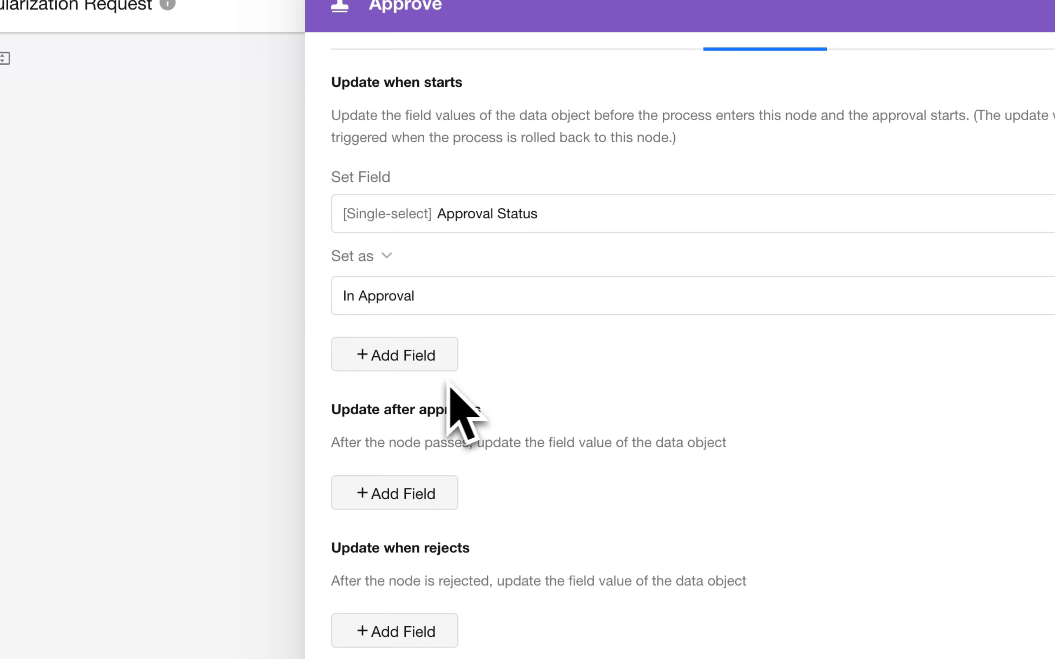
- Add a data update that sets Approval Status to Approved after the node approves
scroll(501, 415, down, 5)
click(425, 300)
click(491, 321)
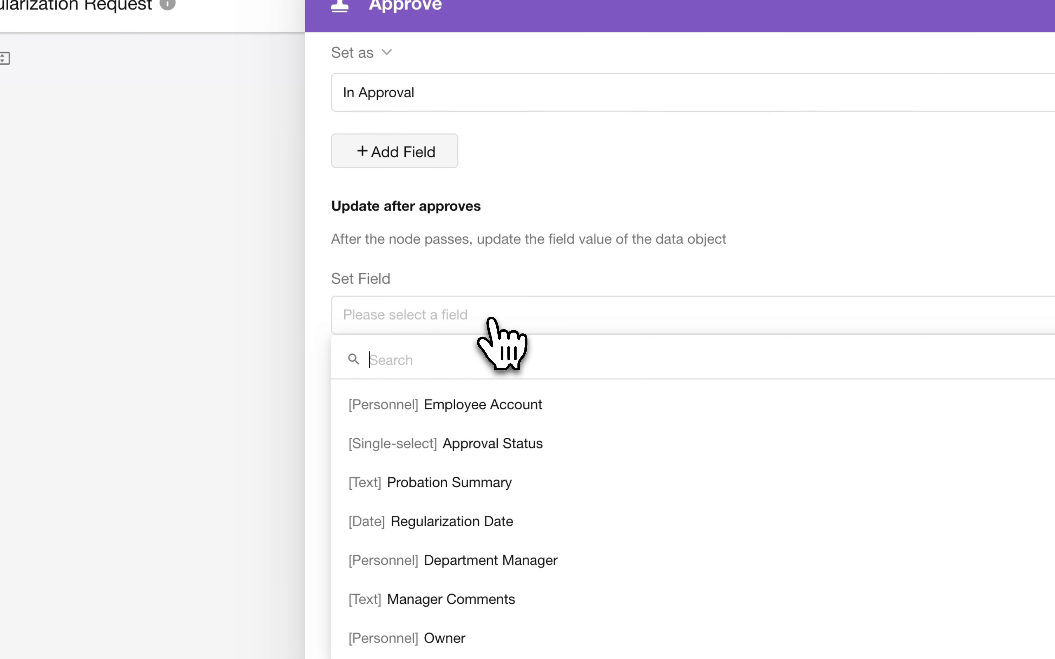
click(495, 432)
click(492, 396)
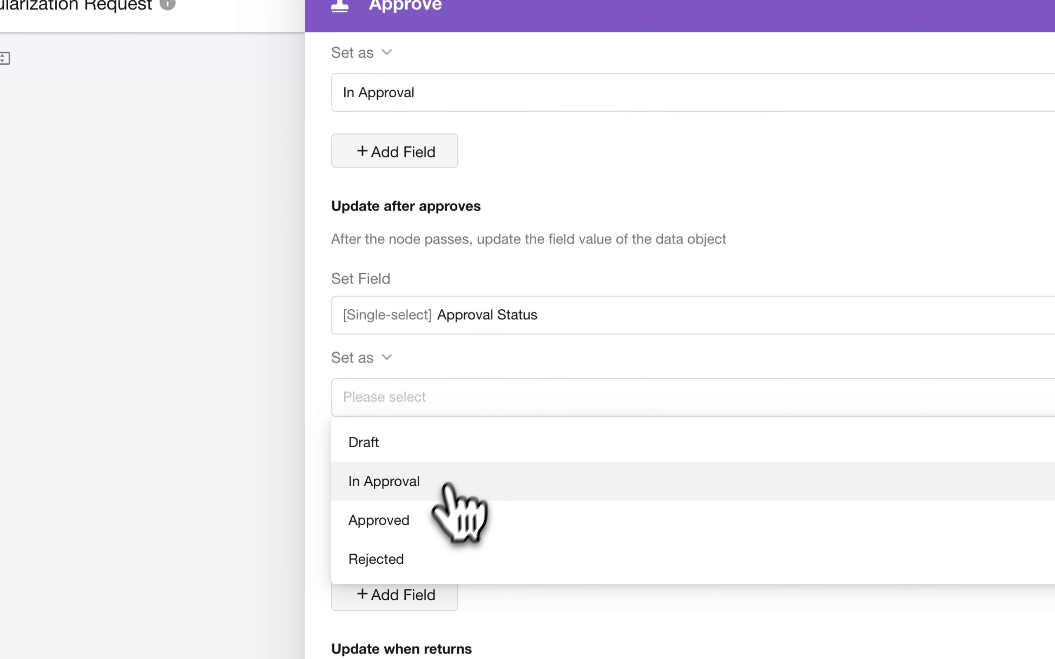
click(429, 521)
- Add a data update that sets Approval Status to Rejected when the node rejects
scroll(436, 541, down, 4)
click(405, 405)
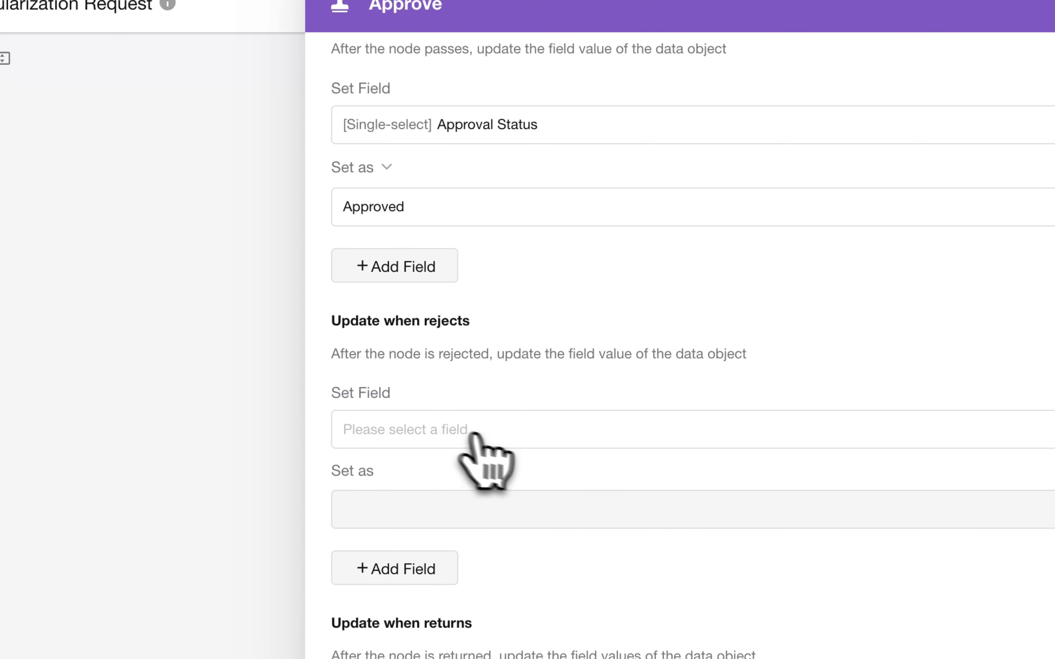
click(475, 434)
click(496, 198)
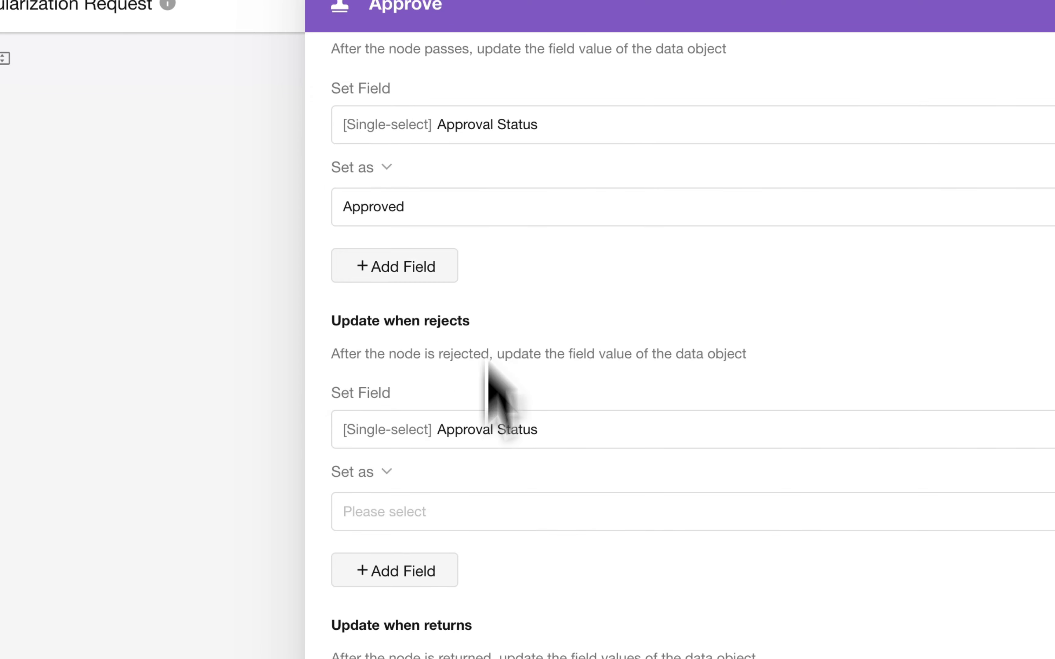
click(482, 519)
click(414, 656)
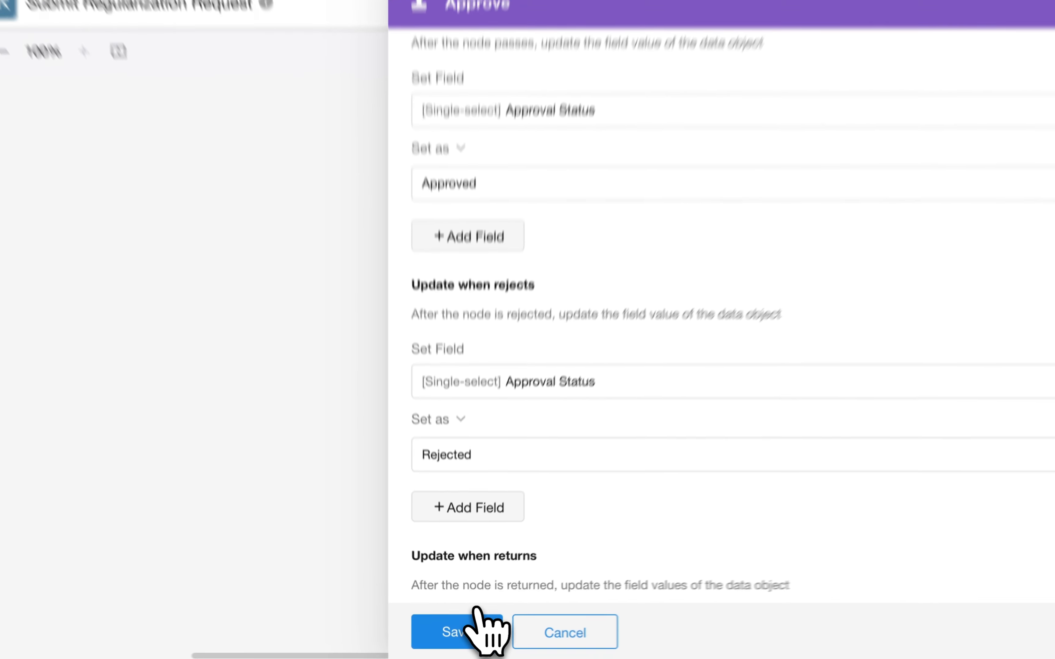
- Make Regularization Date and Manager Comments required fields for the approver, and save the Approve node
click(626, 427)
scroll(626, 438, down, 5)
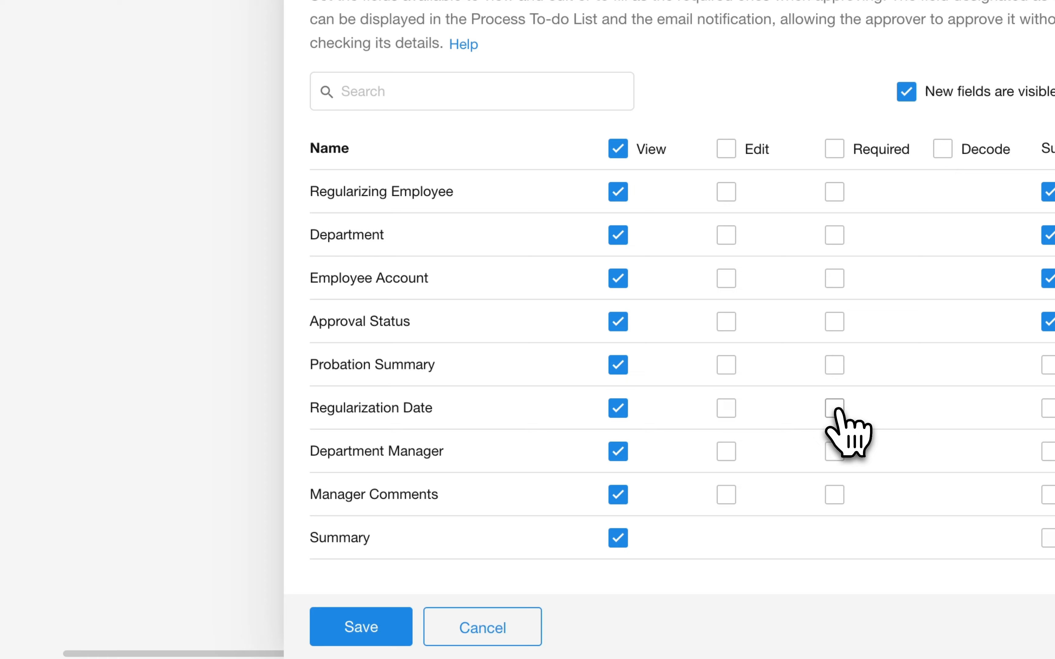
click(815, 468)
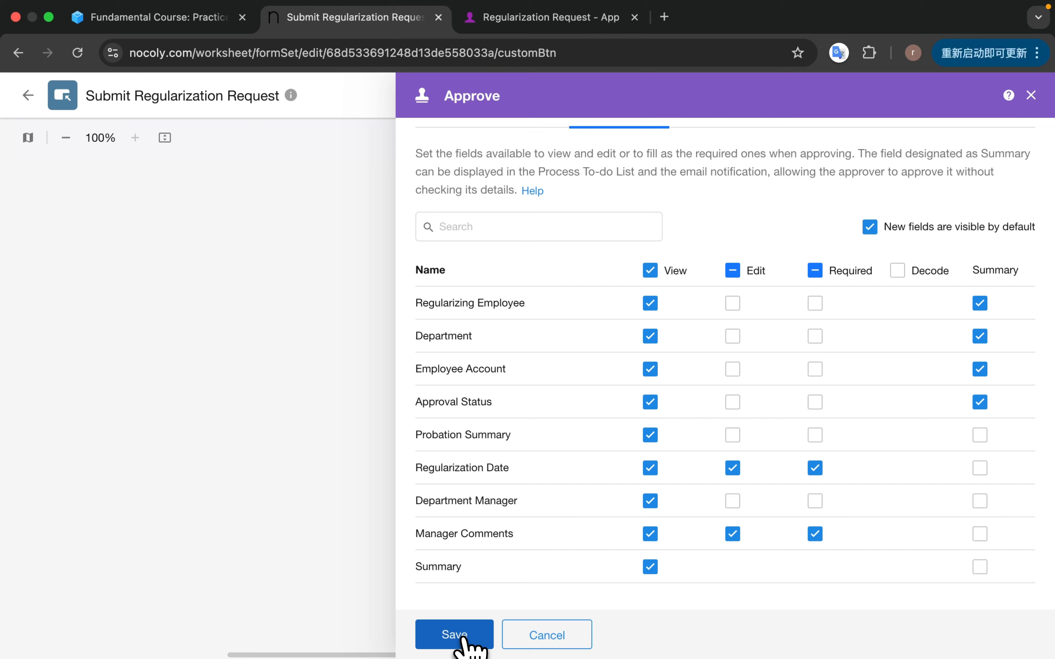
click(462, 638)
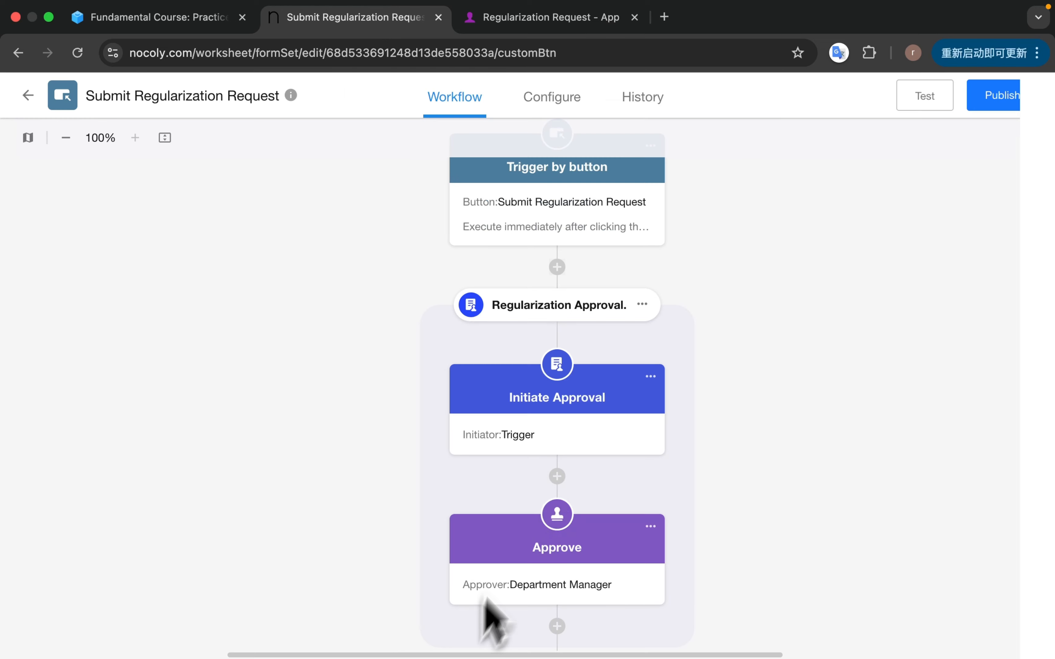
- Add a Branch node after the Regularization Approval flow, before the process terminates
scroll(565, 494, down, 4)
click(557, 480)
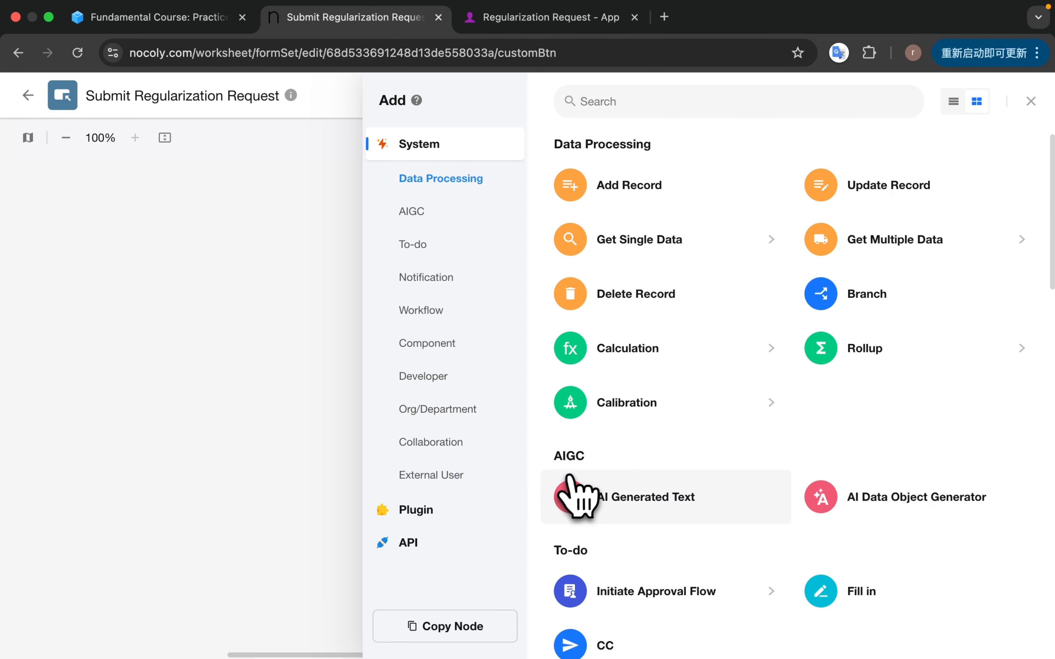
scroll(650, 401, down, 5)
scroll(663, 346, up, 5)
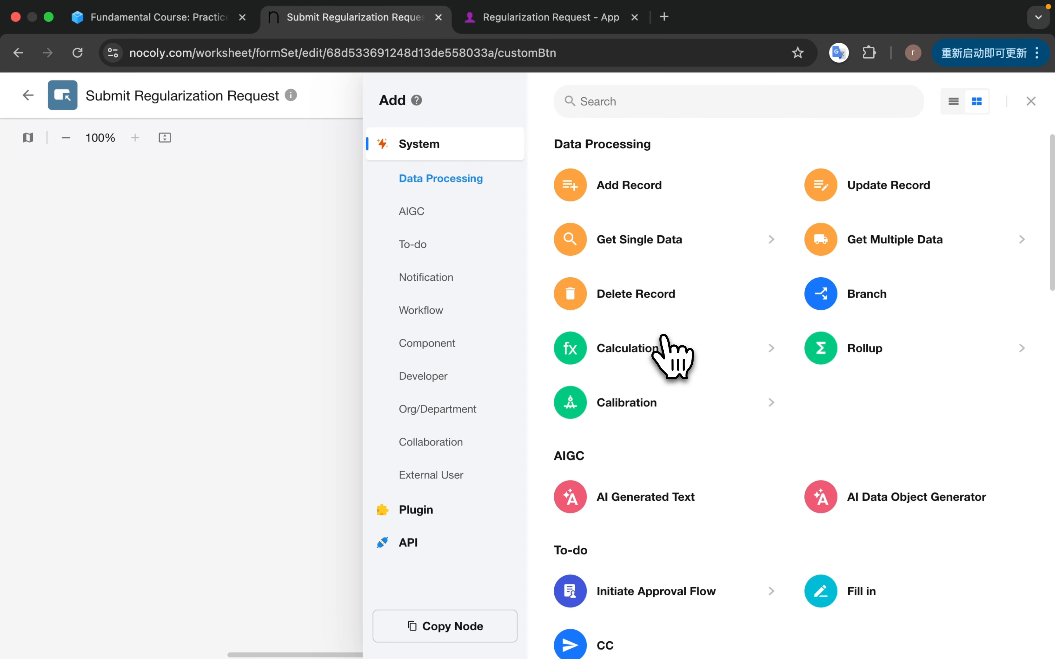
click(854, 290)
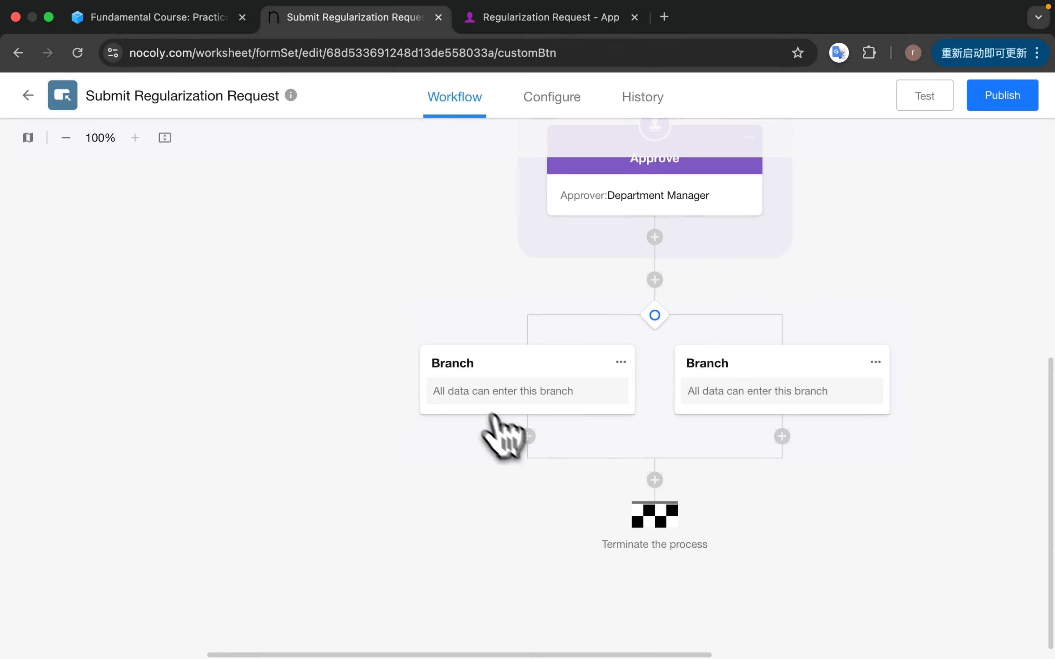
- Set the first branch's condition so that only data whose Regularization Approval result equals Approve can enter
click(466, 395)
click(349, 369)
click(530, 311)
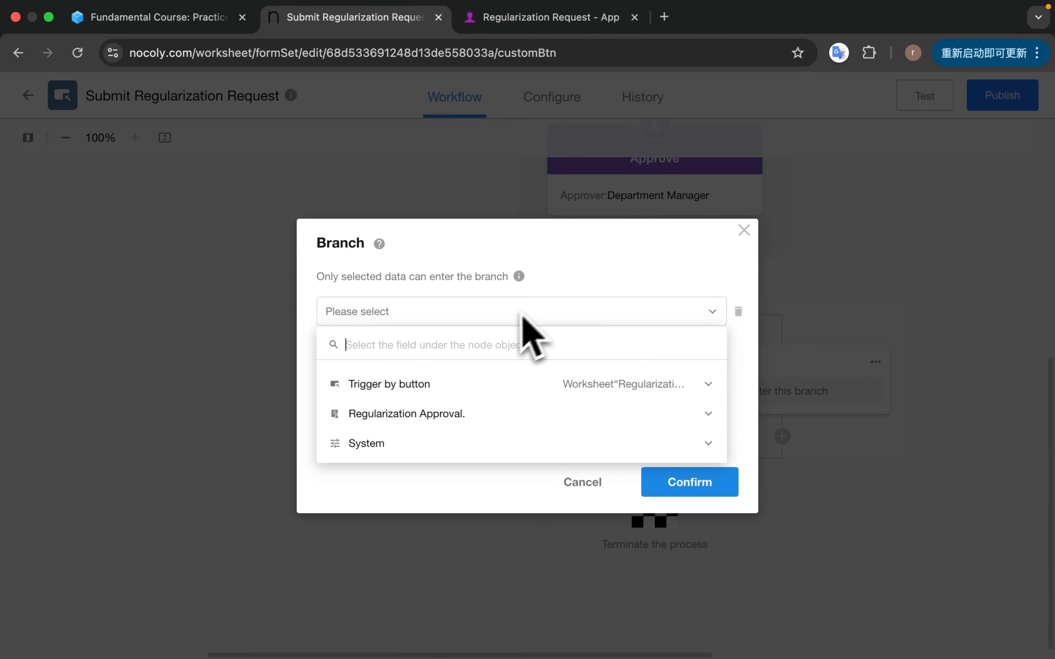
click(361, 412)
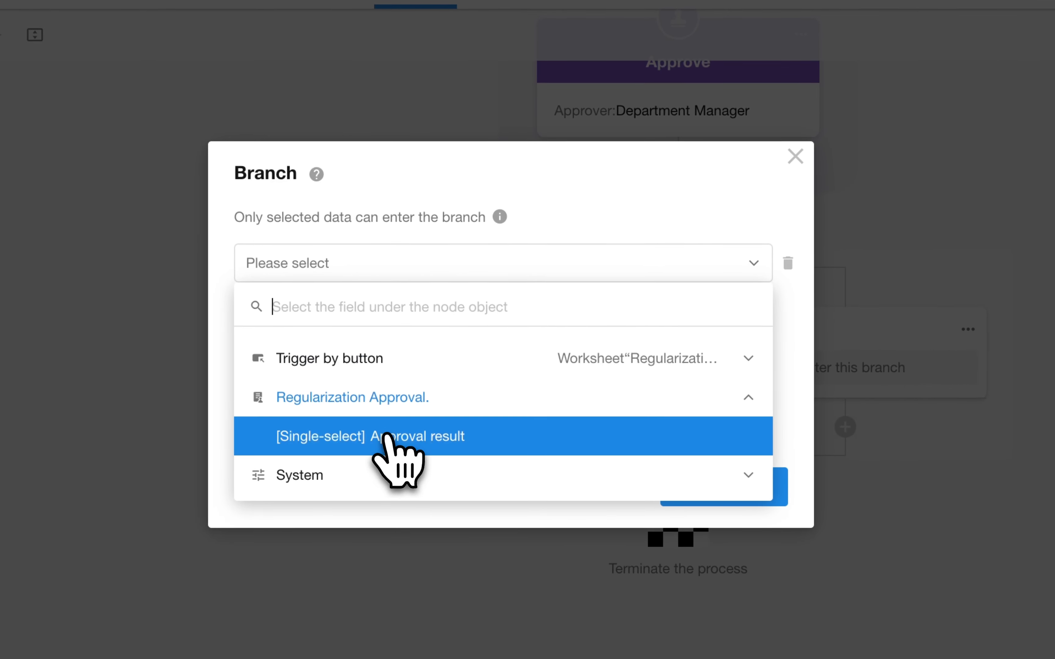
click(387, 436)
click(384, 364)
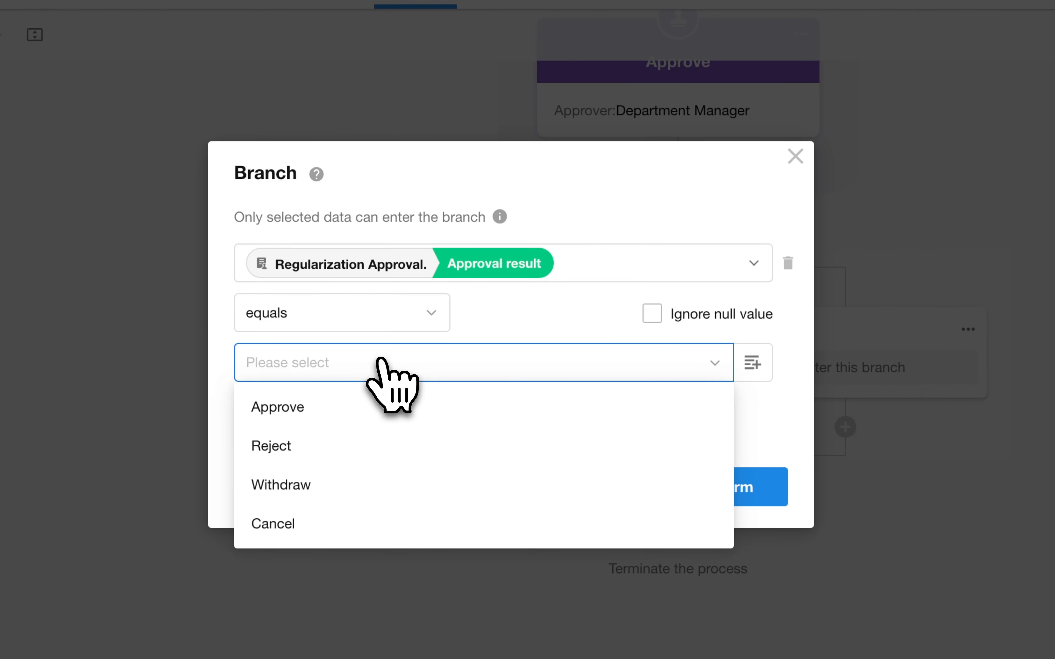
click(315, 414)
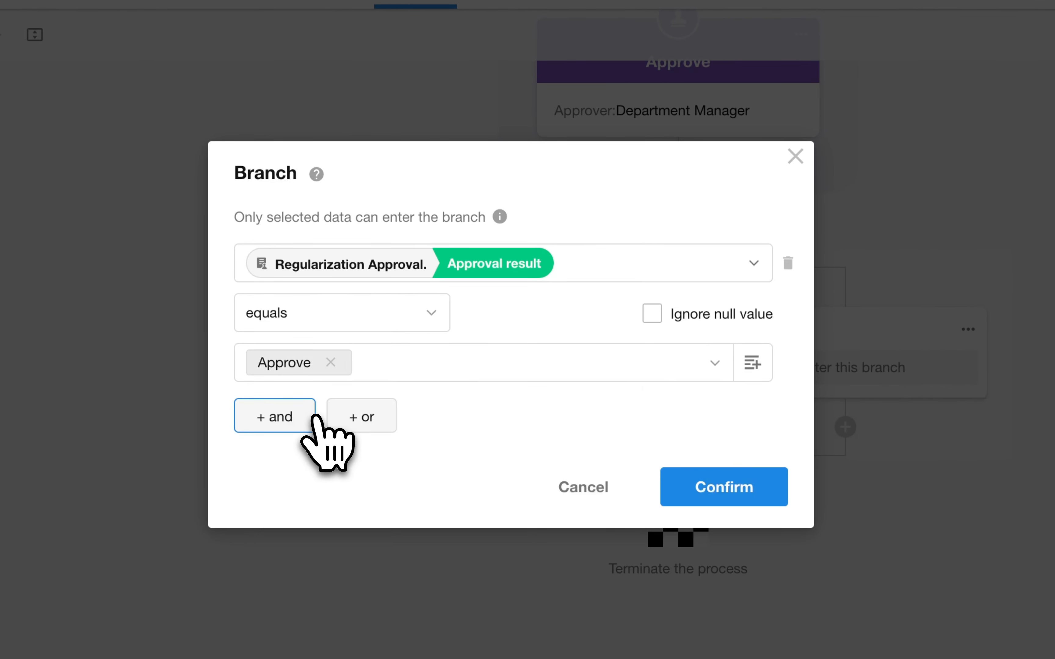
click(719, 488)
- Set the second branch's condition so that only data whose Regularization Approval result equals Reject can enter
click(783, 374)
click(329, 349)
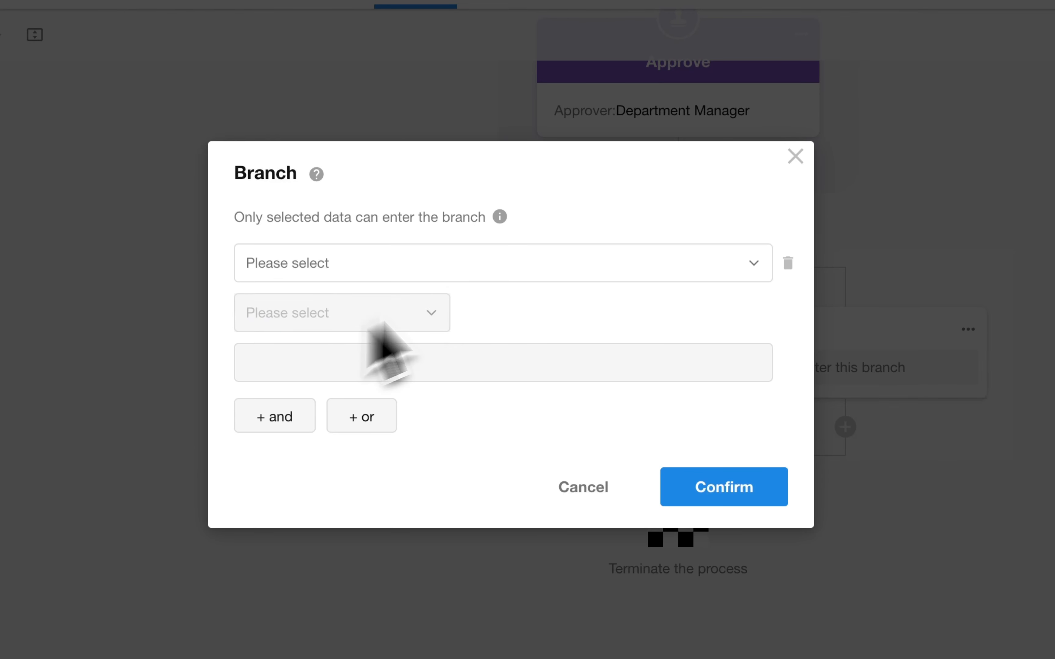
click(523, 261)
click(375, 397)
click(389, 435)
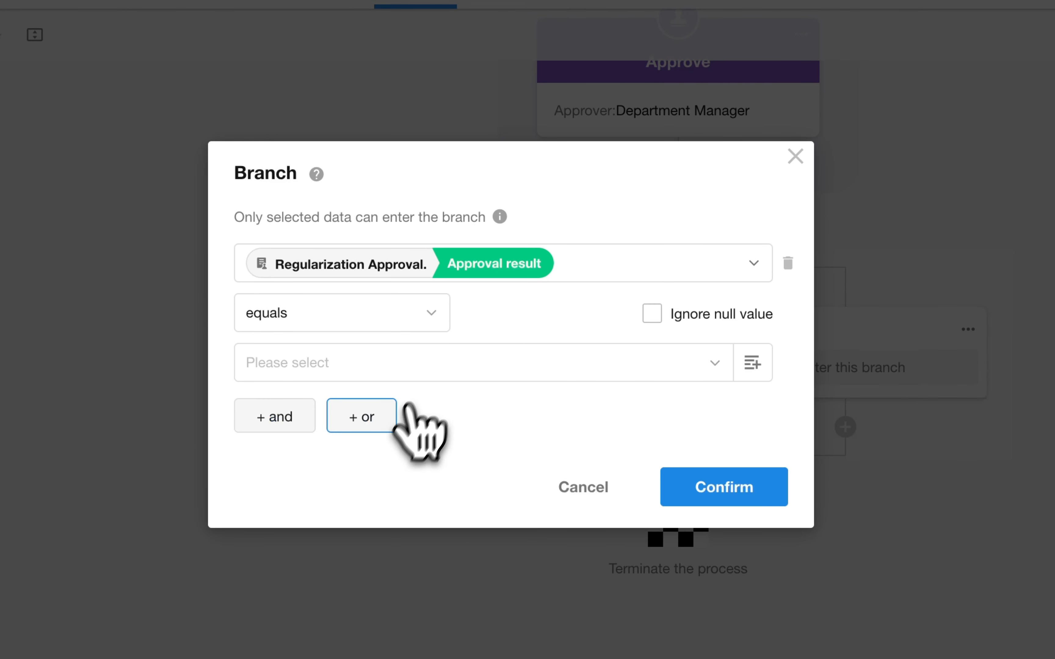
click(425, 366)
click(358, 436)
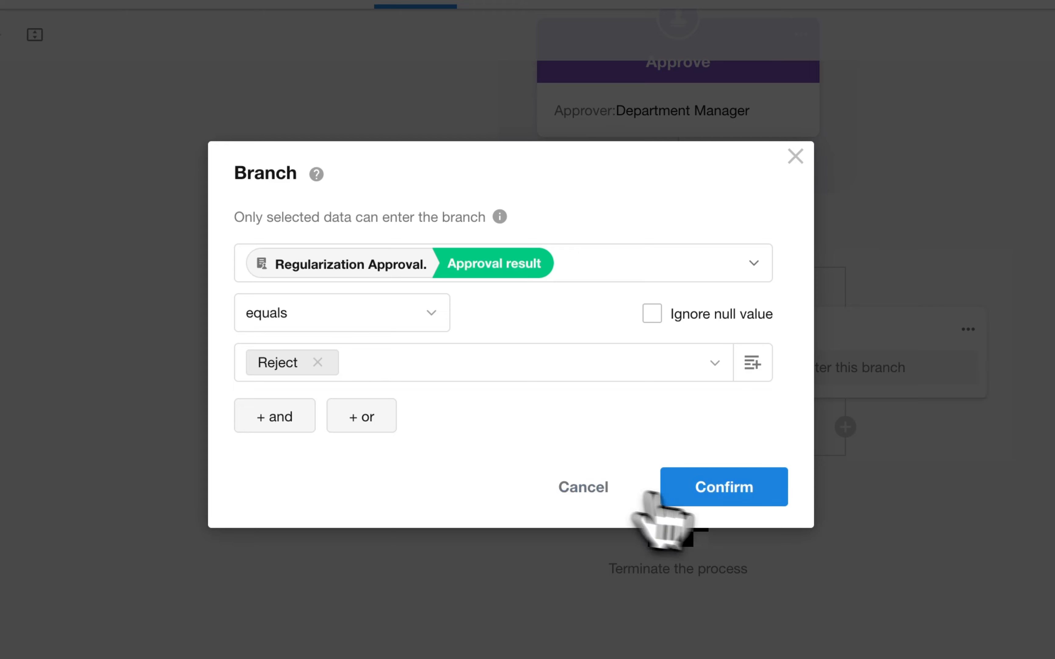
click(719, 491)
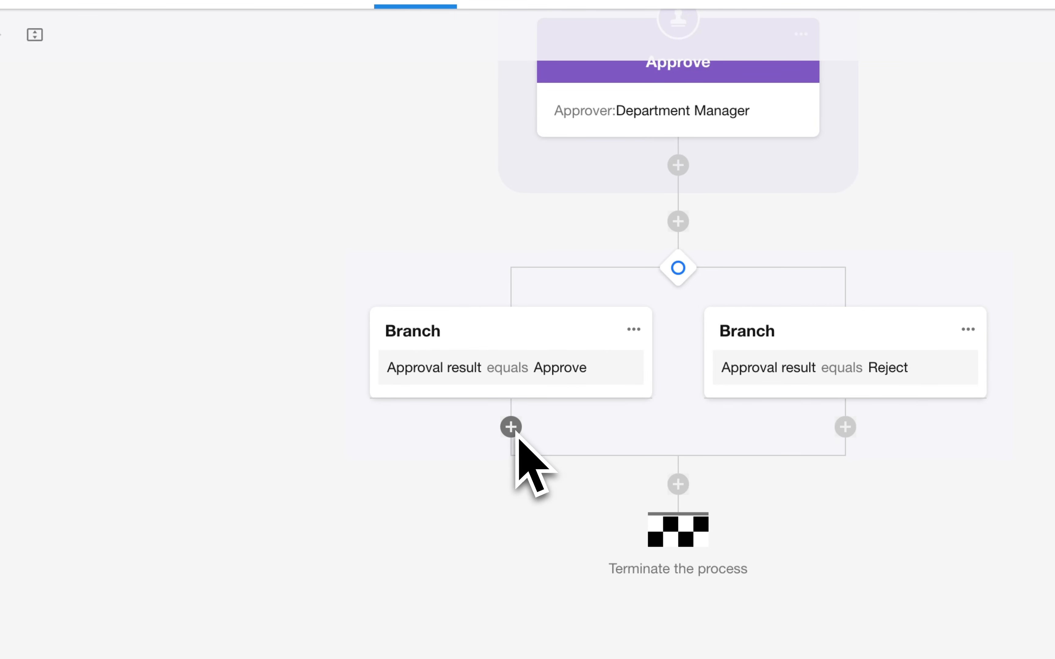
- Add a Get the associated records node to the Approve branch, using the button trigger's Regularizing Employee field, and save it
click(511, 427)
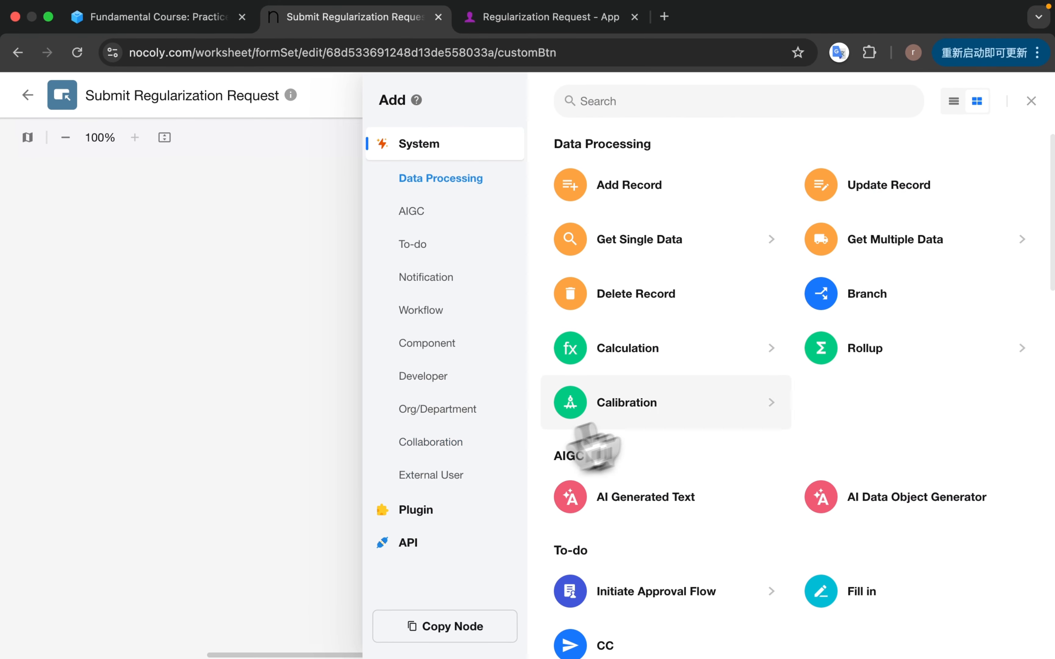
click(685, 251)
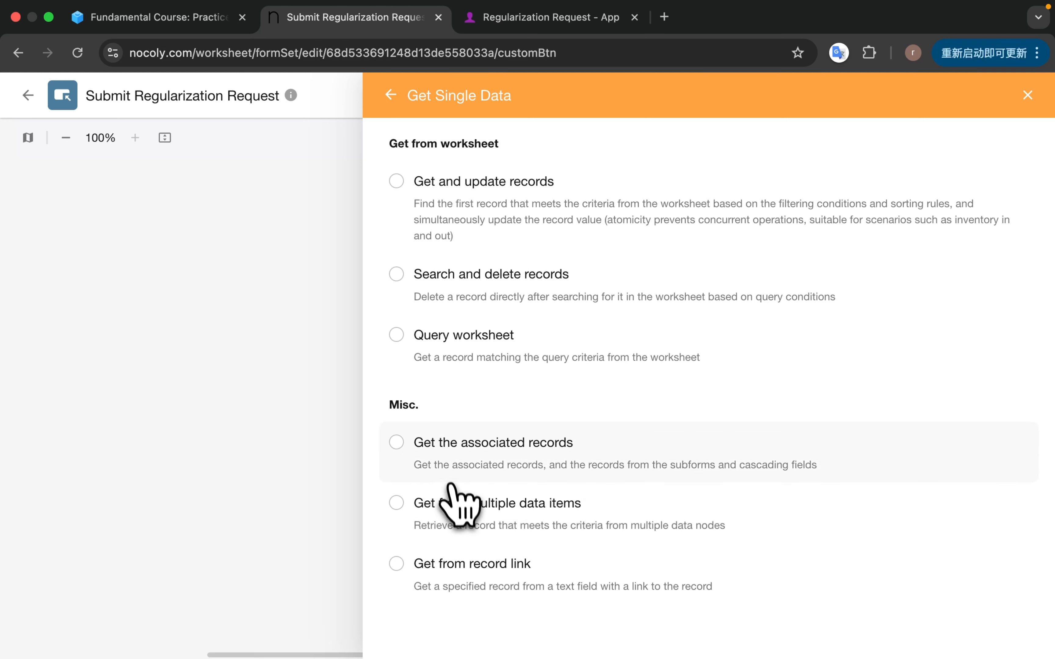
click(412, 456)
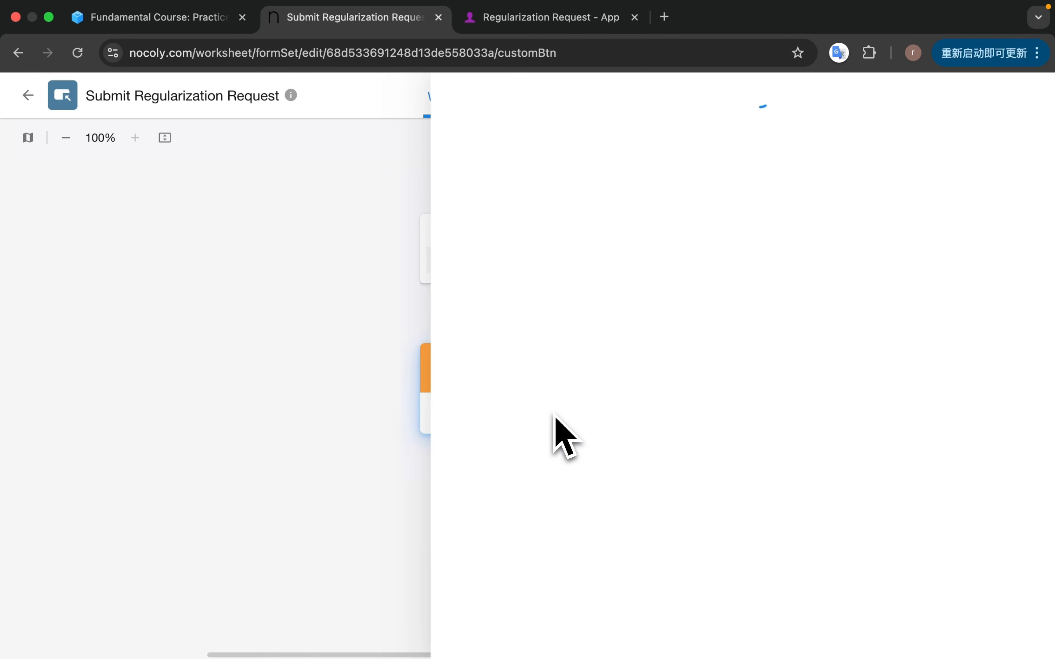
click(653, 281)
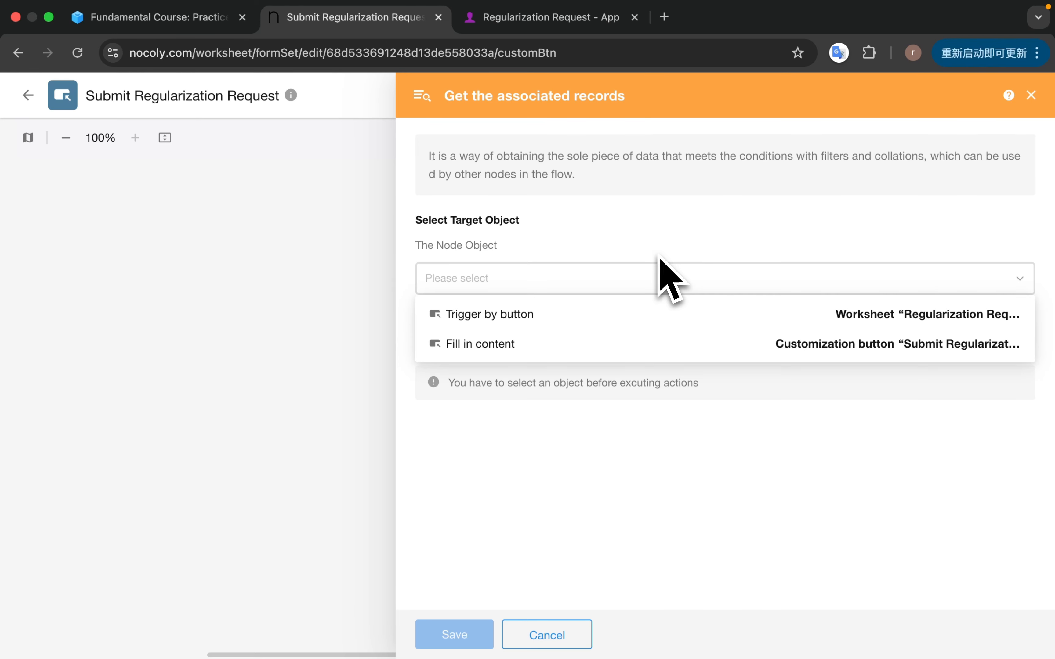
click(676, 312)
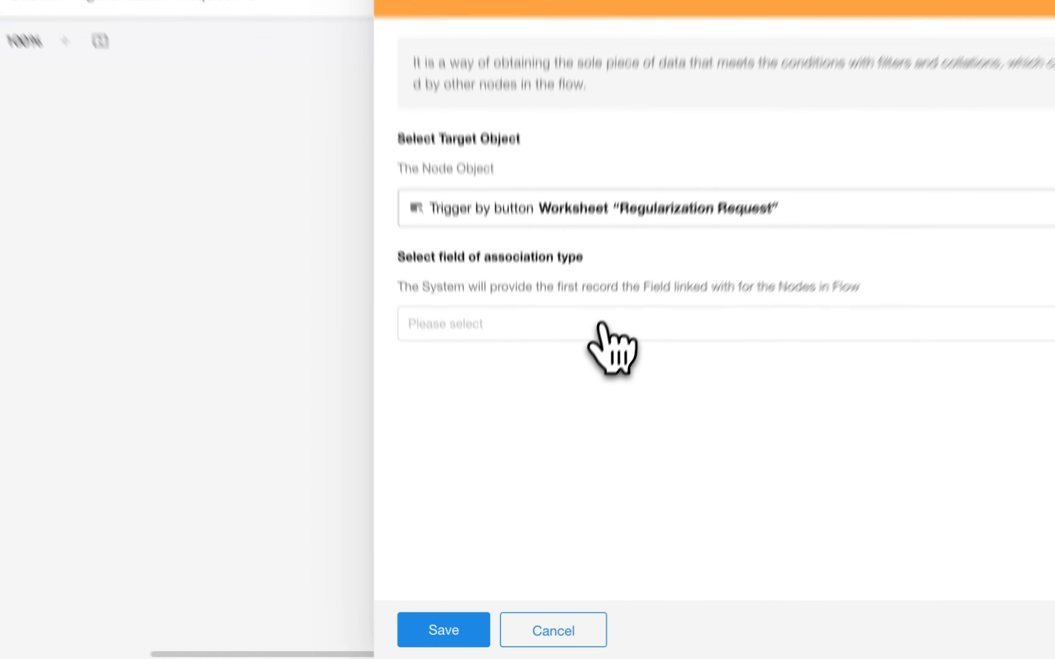
click(600, 326)
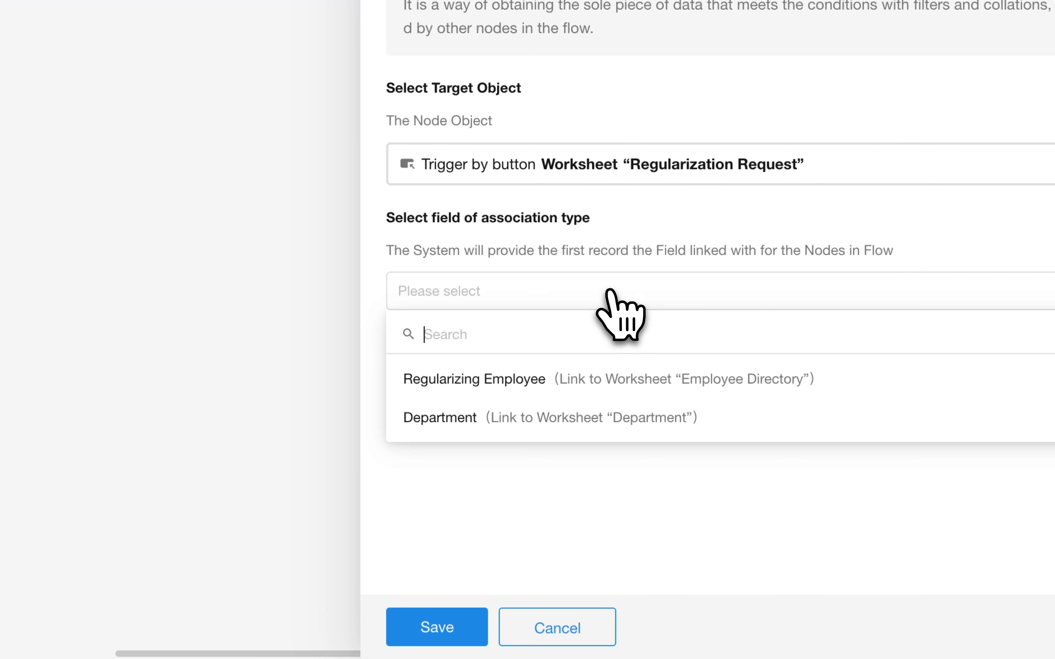
click(514, 393)
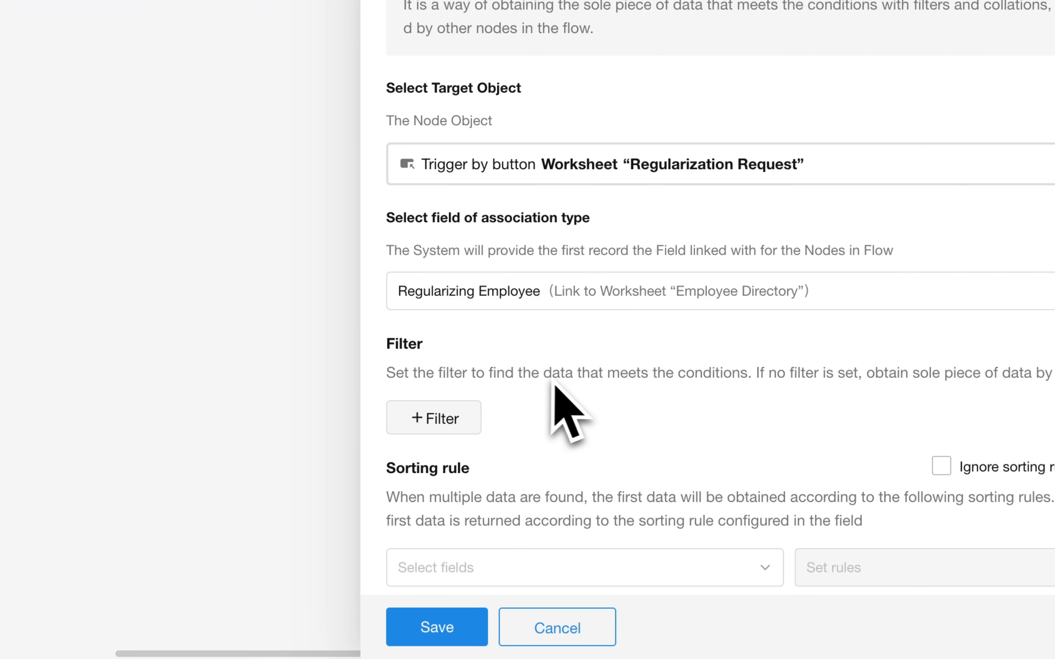
click(437, 624)
- Add an Update Record node after the associated-records node, with the retrieved Employee Directory record as its update object
click(530, 426)
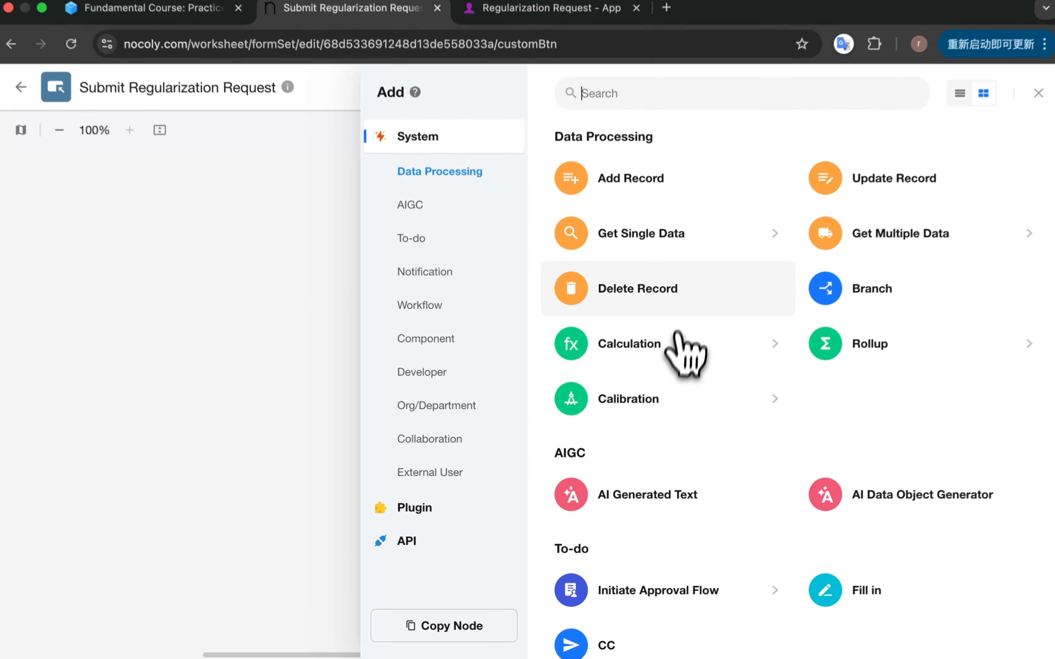
click(876, 190)
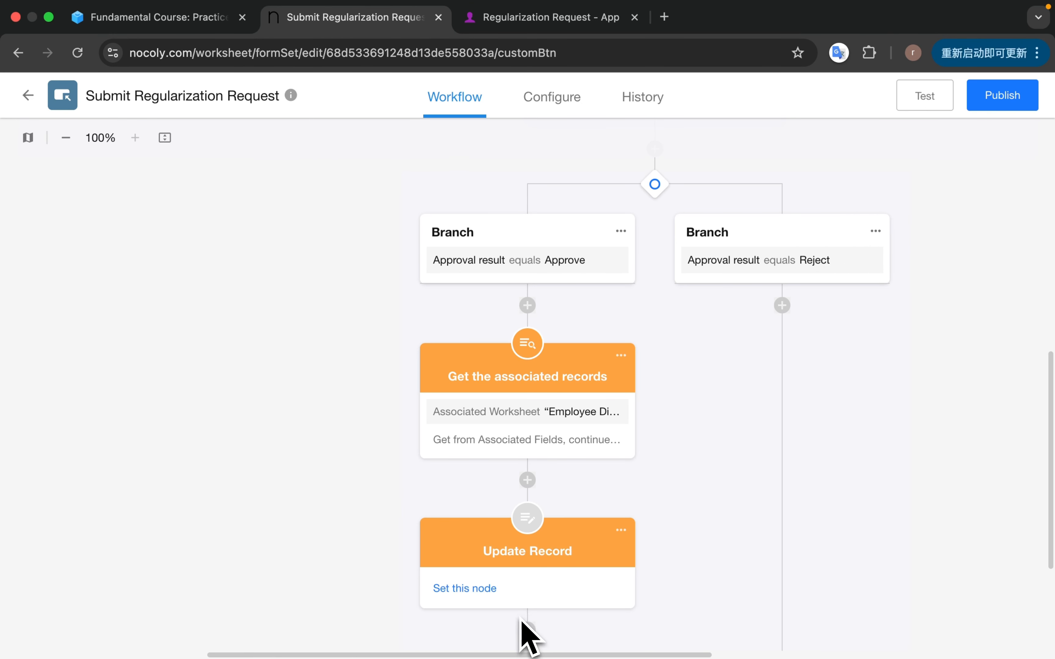
click(542, 601)
click(608, 203)
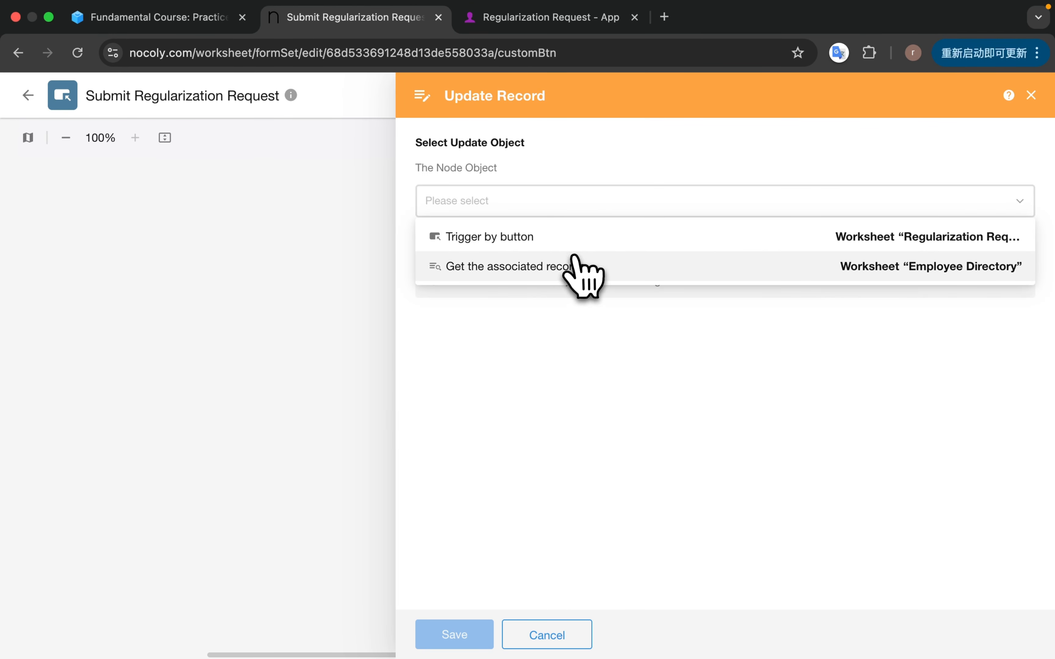
click(569, 266)
- Make the Update Record node set Employment Status to Regular, and save the node
click(549, 301)
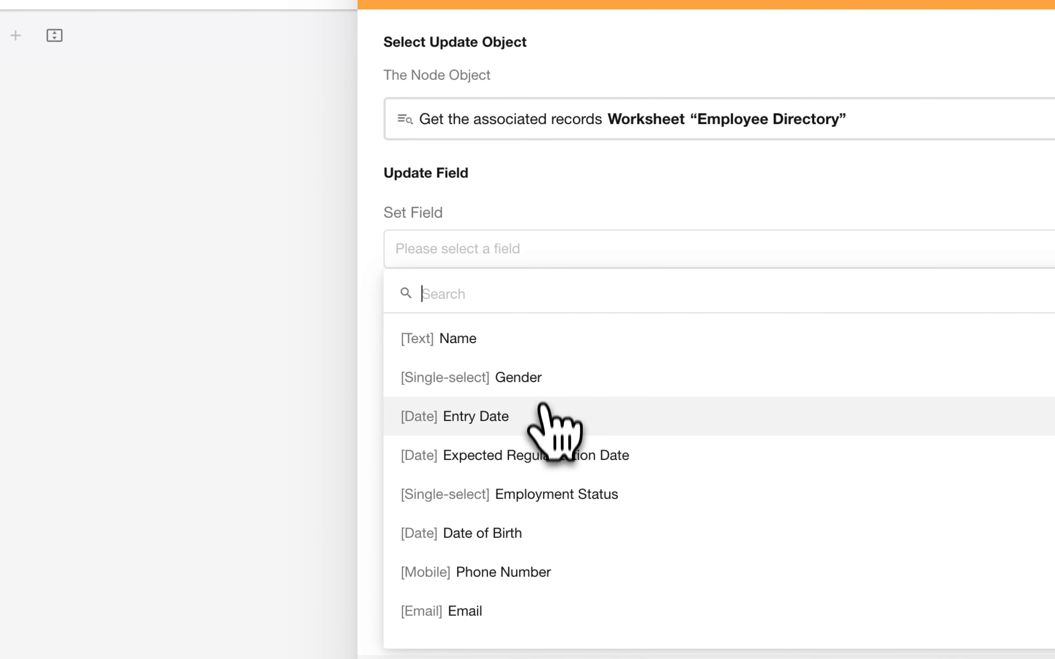
click(549, 491)
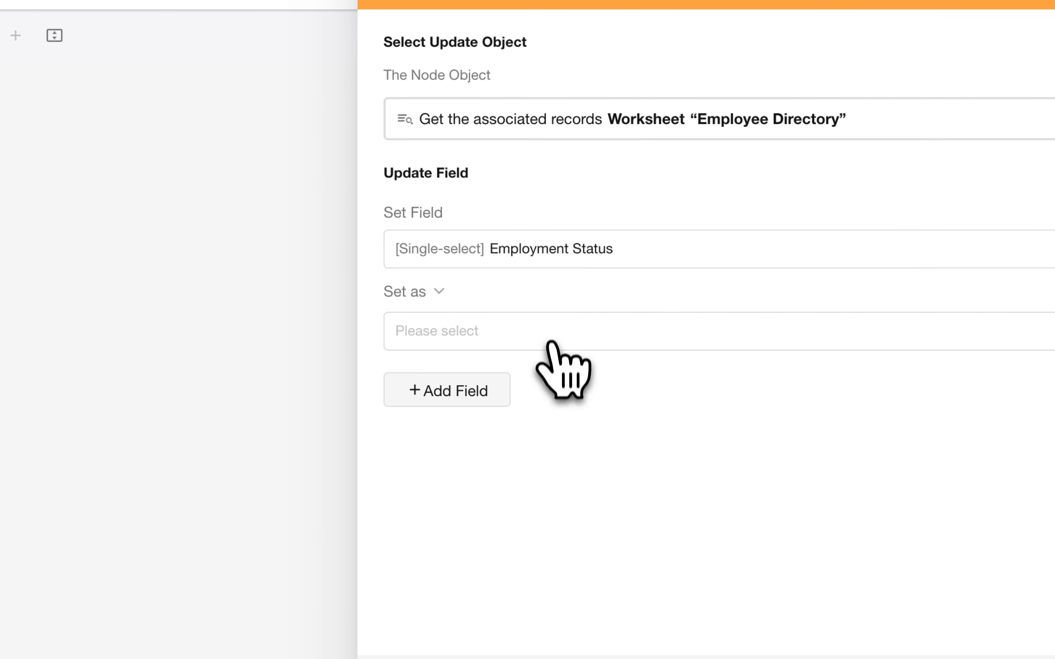
click(550, 338)
click(488, 452)
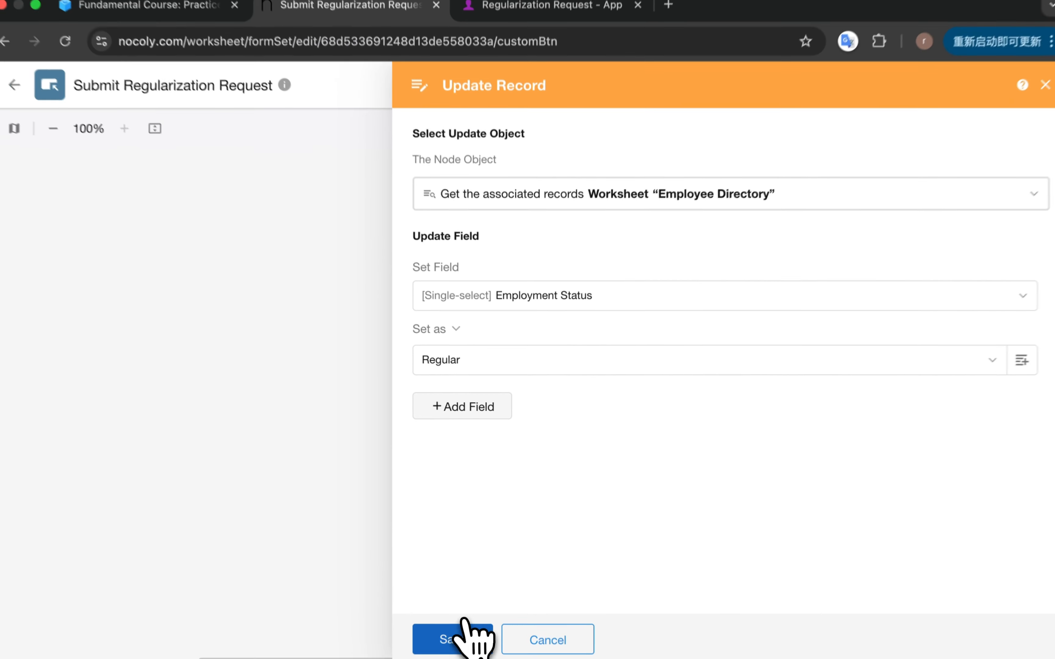
click(462, 634)
- Publish the Submit Regularization Request workflow, leaving both approval display options for the worksheet disabled
scroll(560, 482, up, 2)
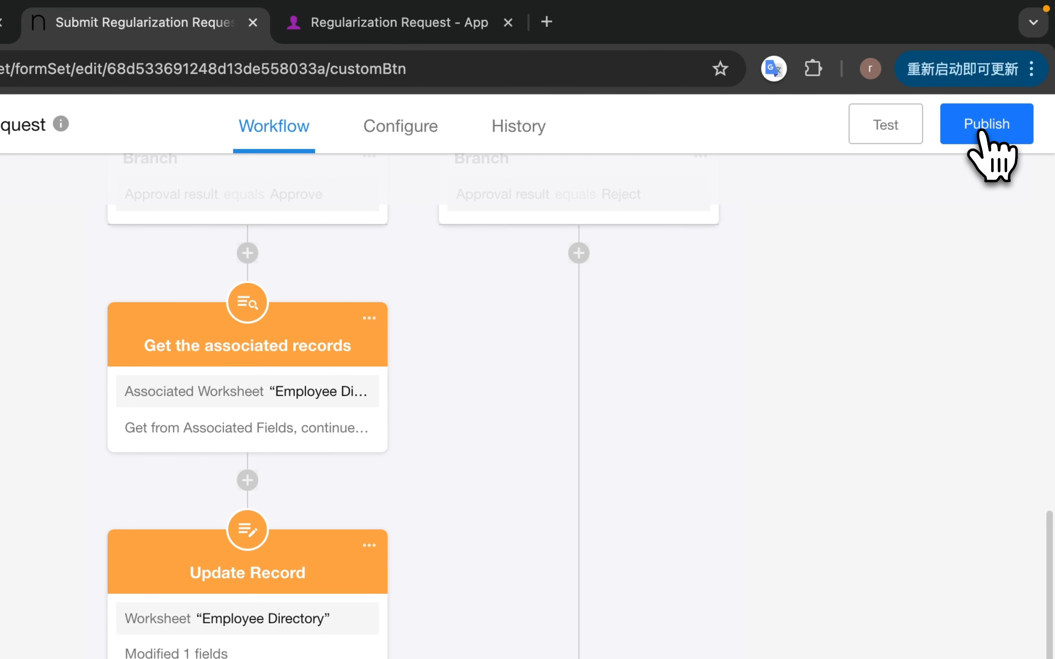
click(986, 131)
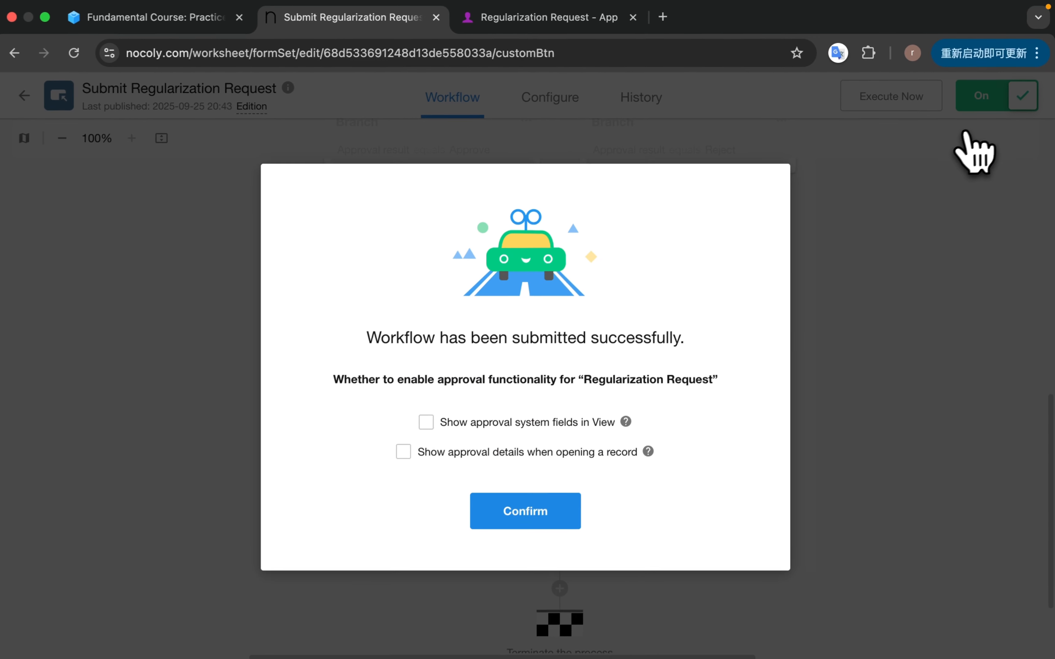
click(525, 511)
scroll(523, 517, up, 10)
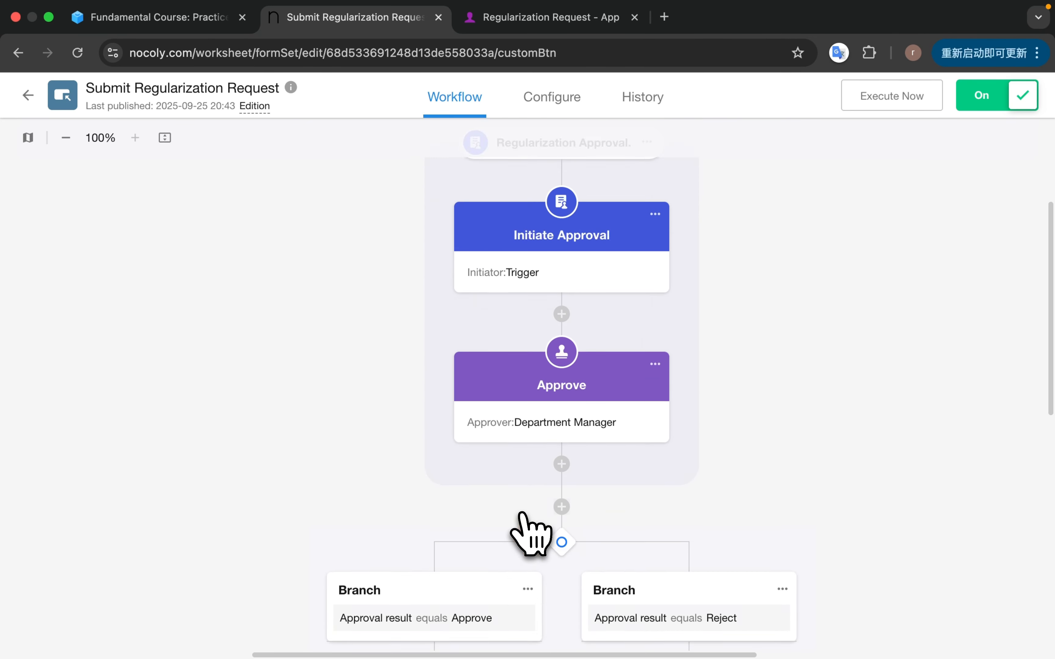
scroll(569, 349, down, 1)
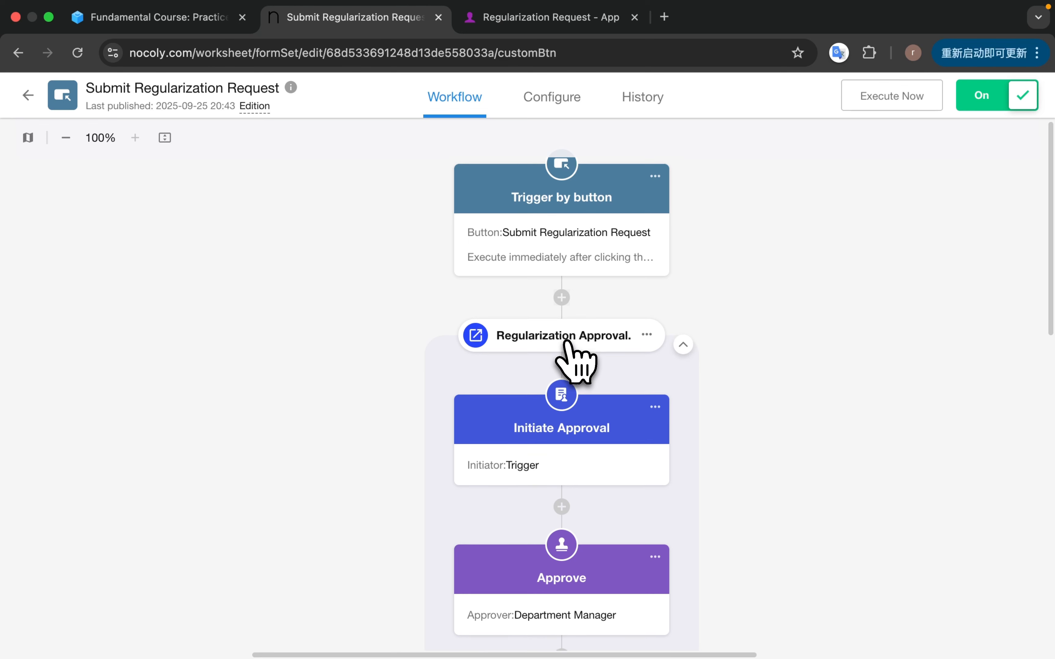